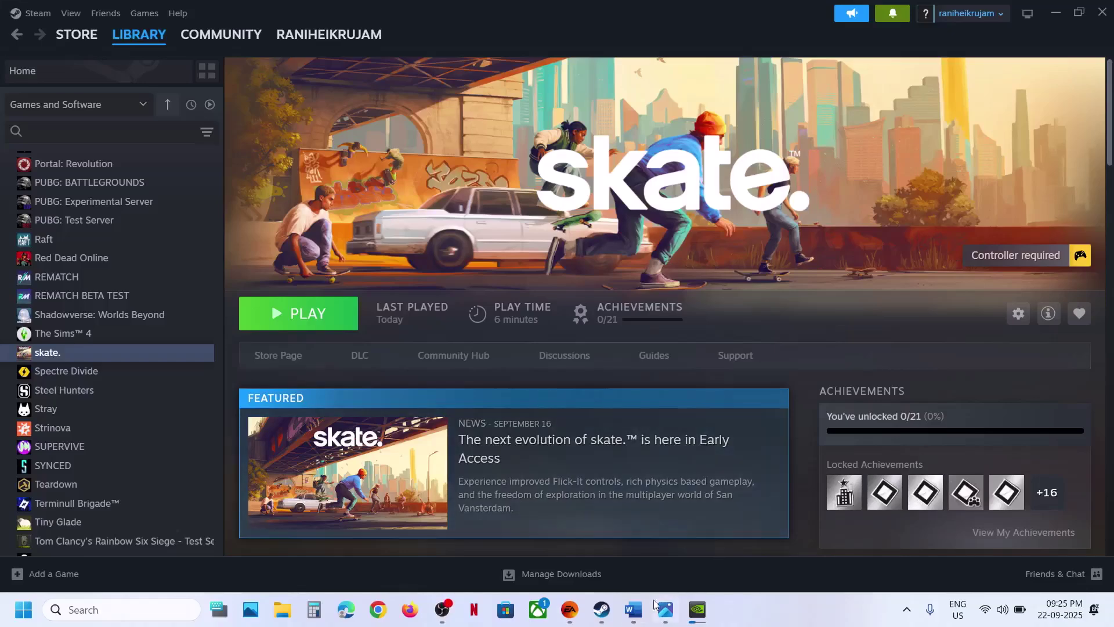
# Bring the Word troubleshooting notes showing 'Step 1) Install Visual C++ Files' to the front.
pyautogui.click(572, 621)
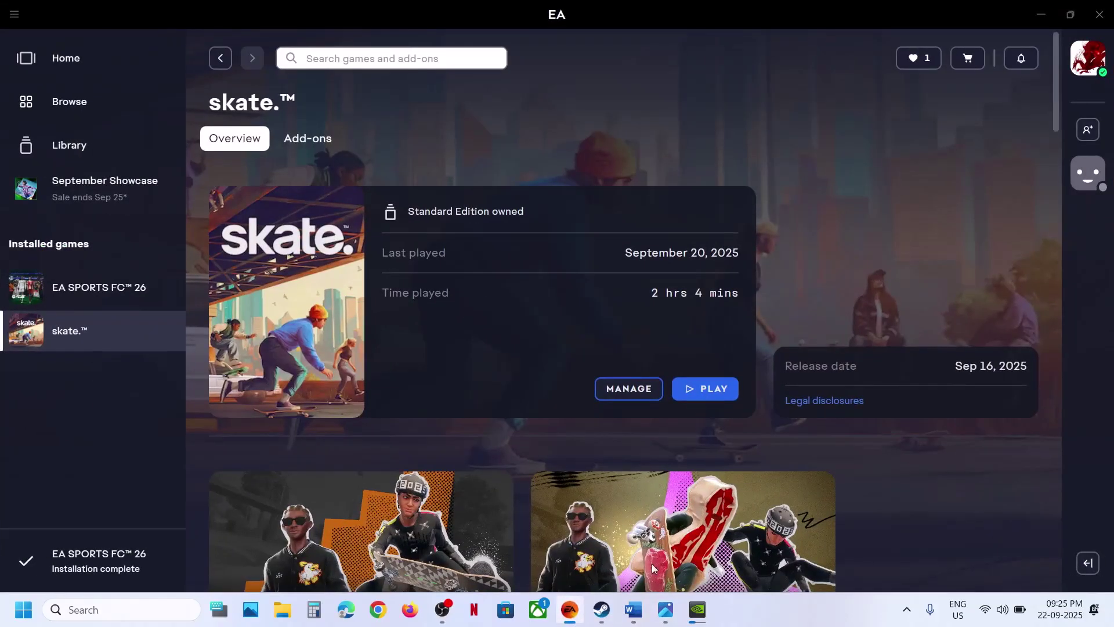
pyautogui.click(635, 615)
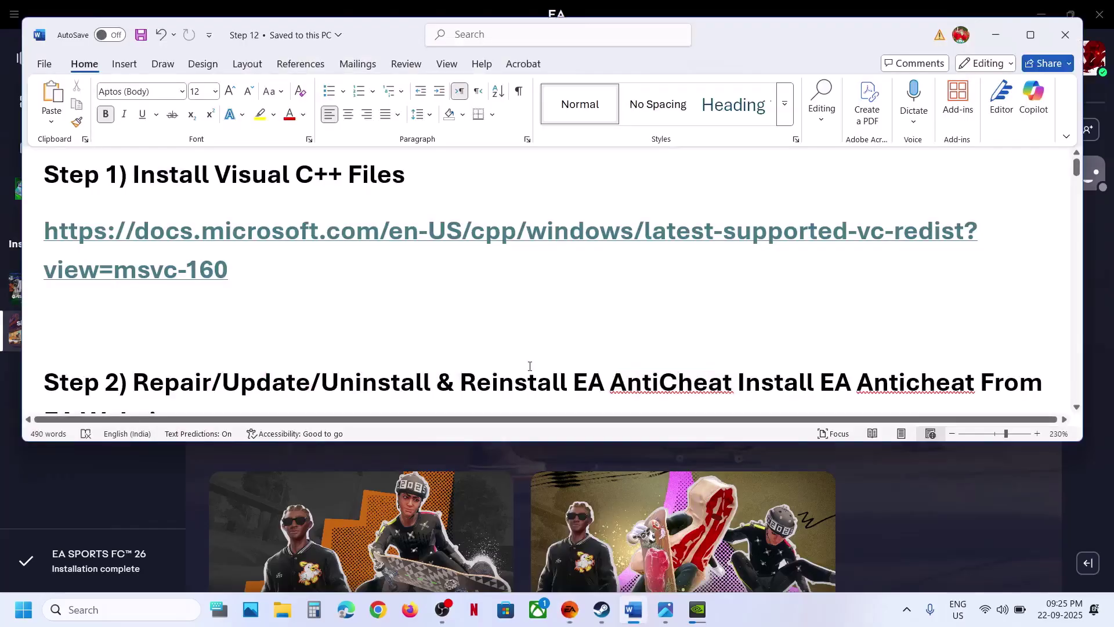
pyautogui.click(661, 615)
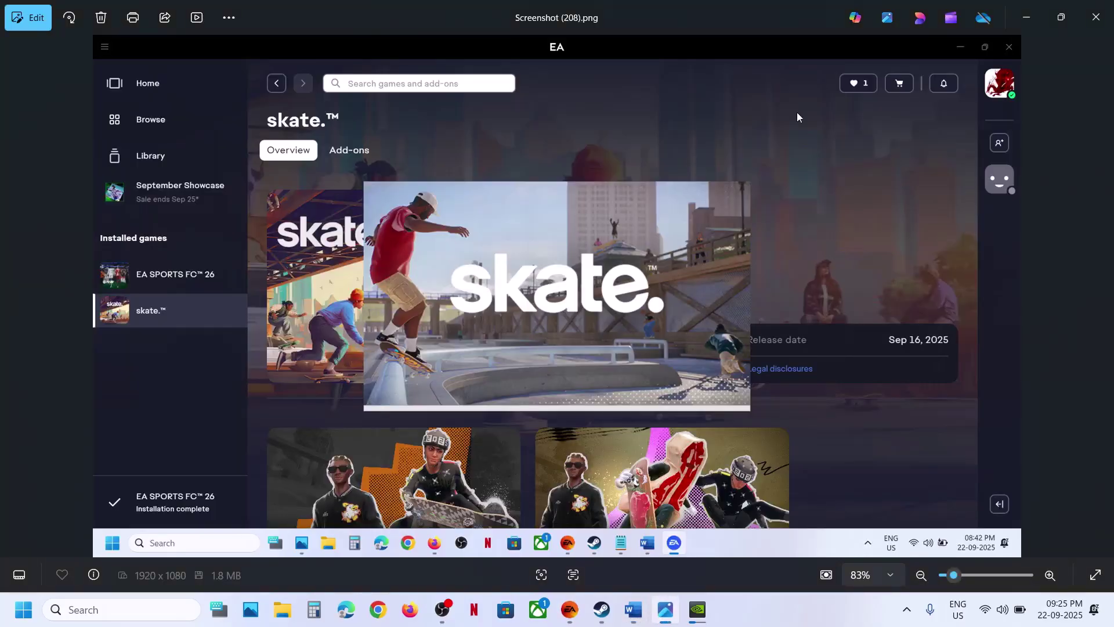
pyautogui.click(1025, 18)
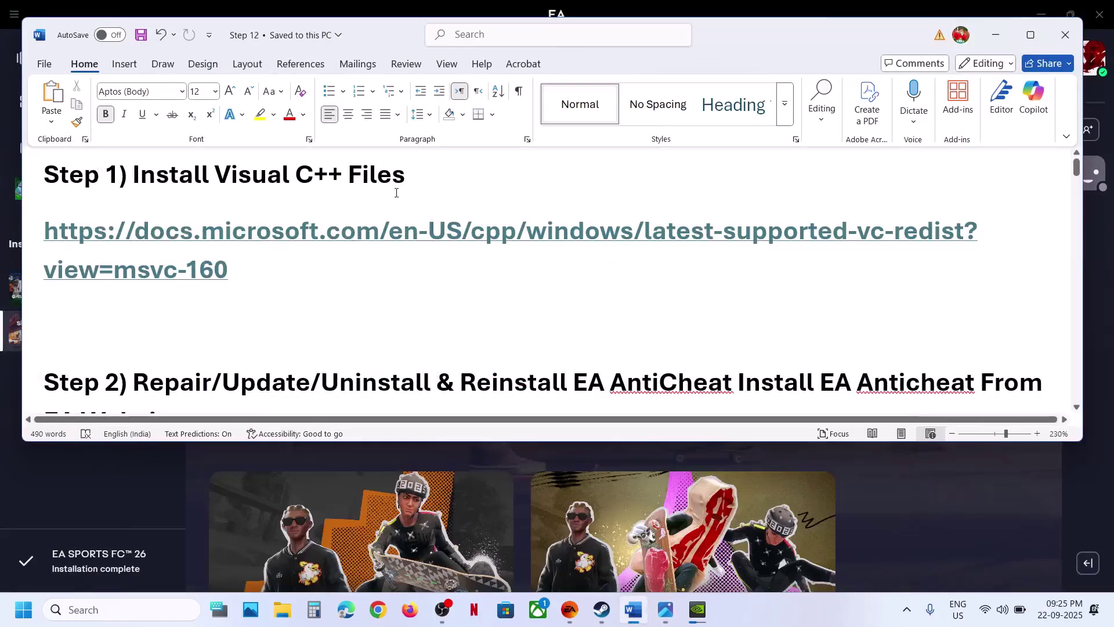
# Follow the notes' Microsoft link and download vc_redist.x86.exe (13.3 MB).
pyautogui.keyDown('ctrl'); pyautogui.click(234, 235); pyautogui.keyUp('ctrl')
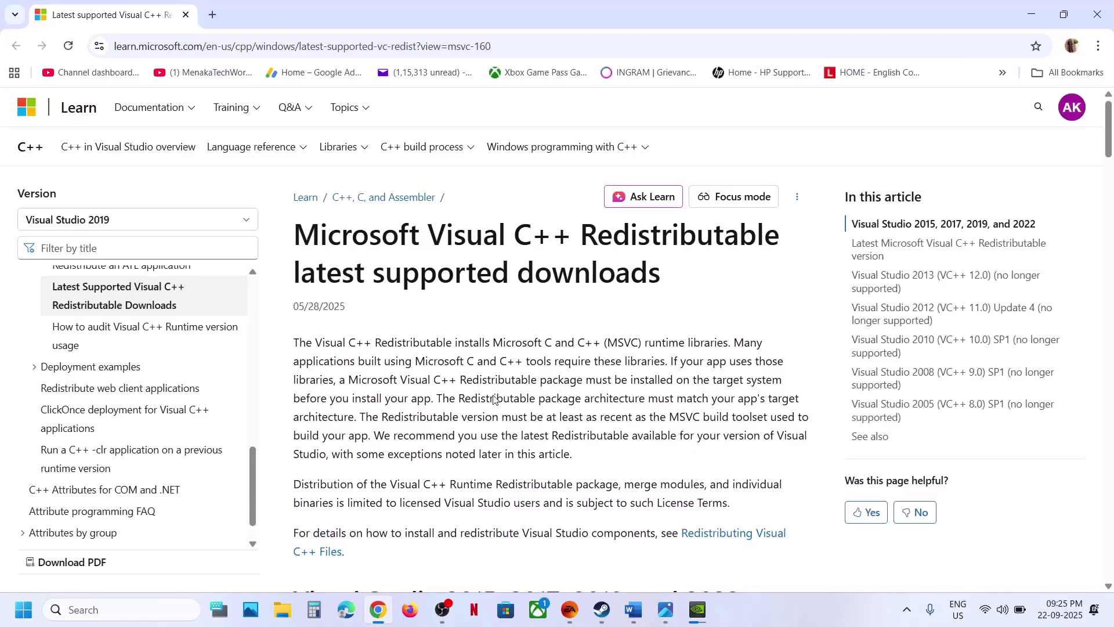
pyautogui.scroll(-8, 494, 399)
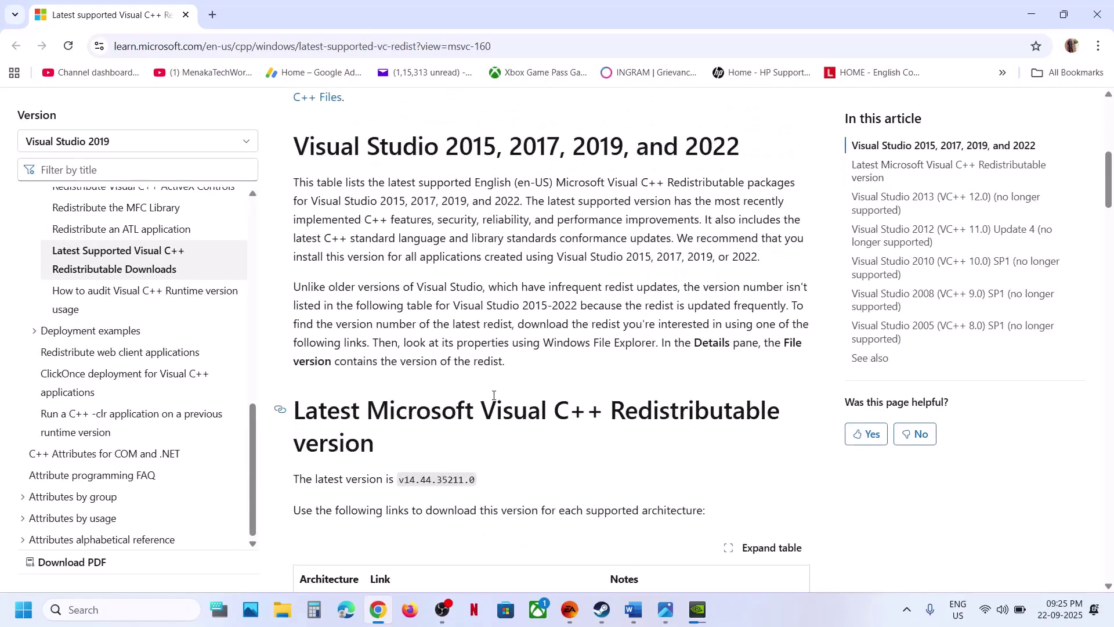
pyautogui.scroll(-6, 439, 348)
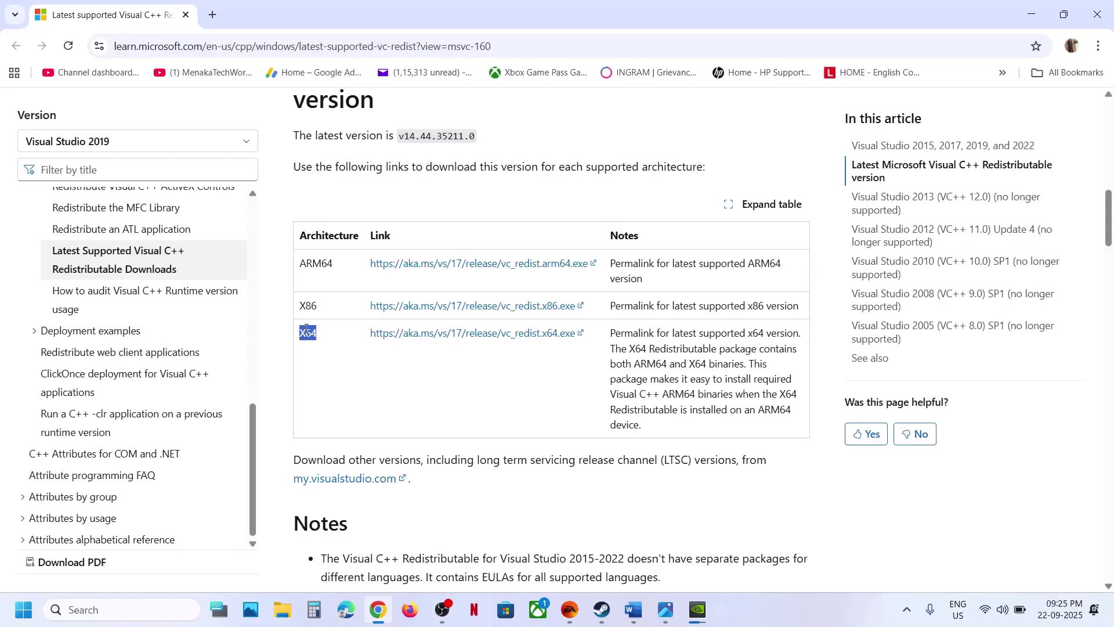
pyautogui.click(423, 306)
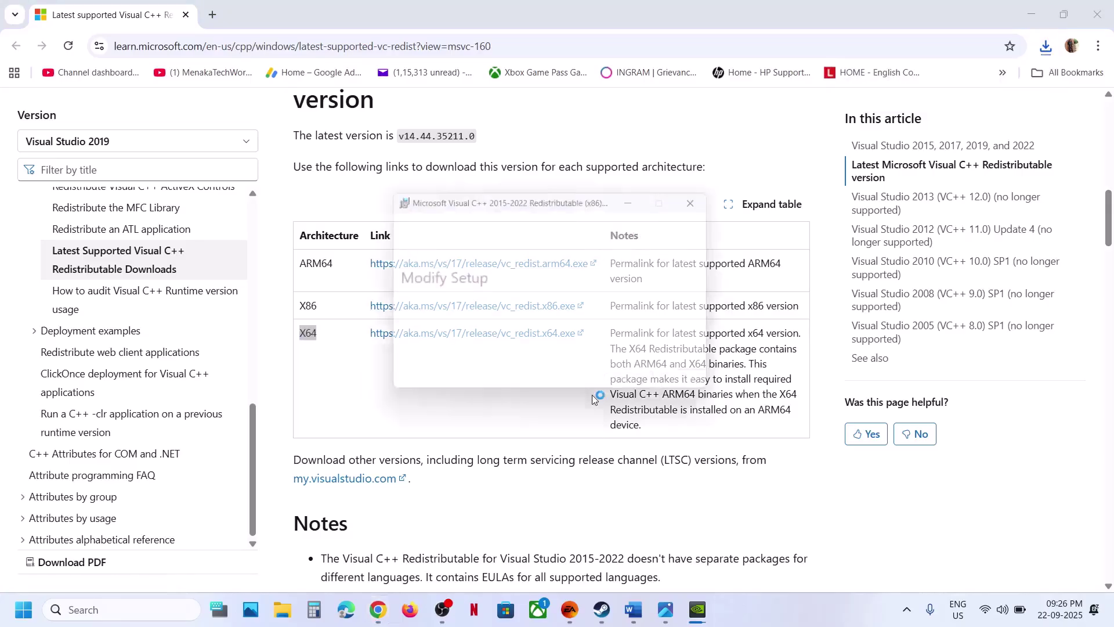
# Repair the x86 Visual C++ 2015-2022 redistributable and download the x64 installer.
pyautogui.click(575, 383)
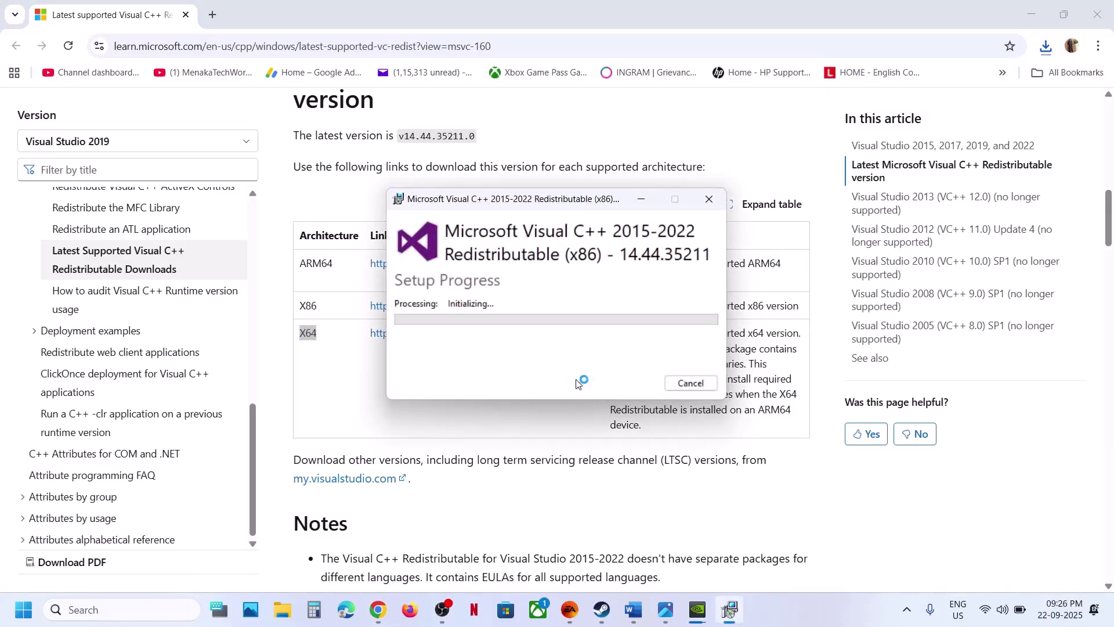
pyautogui.click(473, 414)
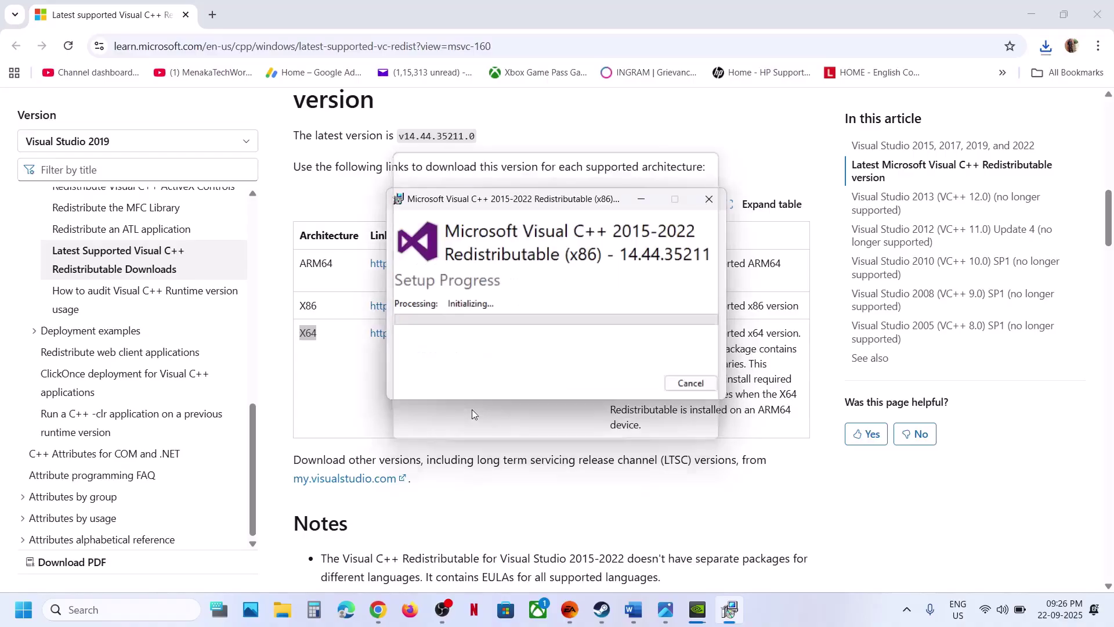
pyautogui.click(372, 336)
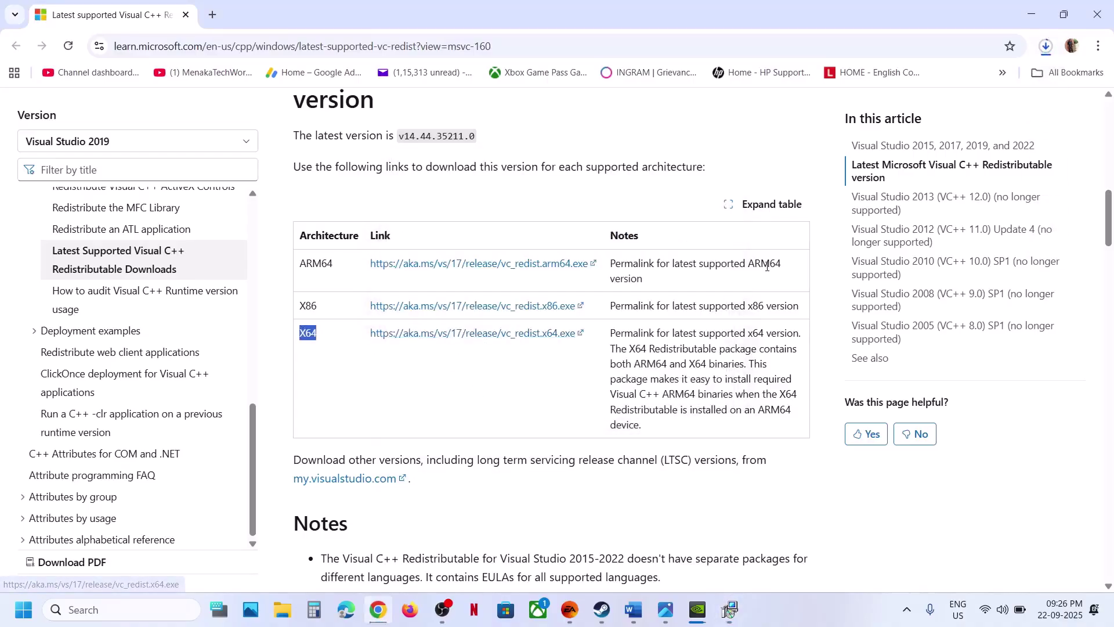
pyautogui.click(729, 610)
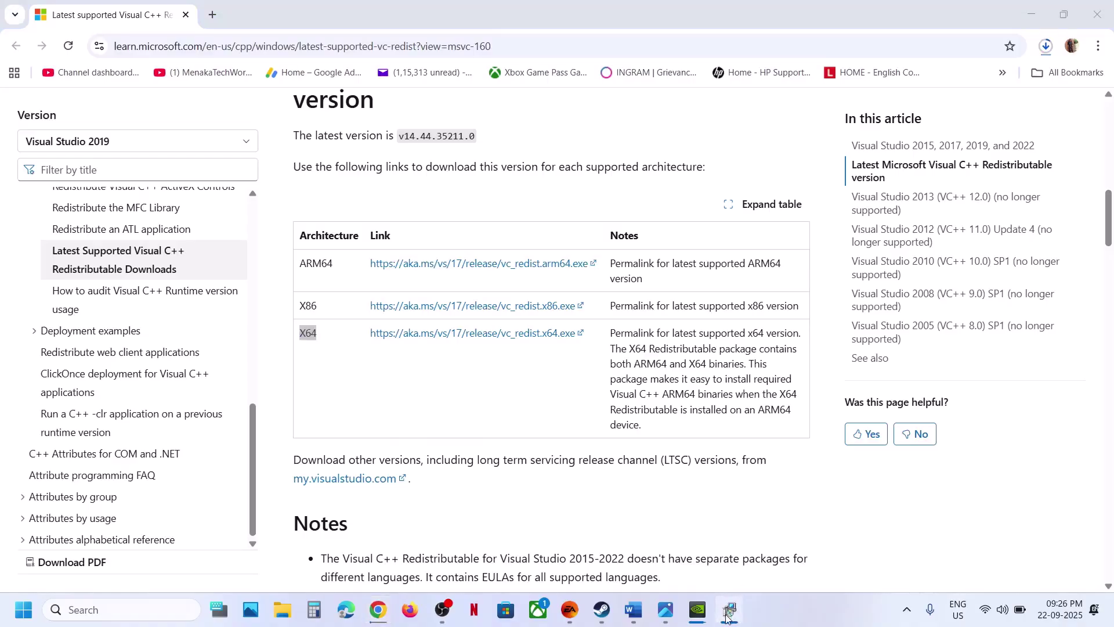
pyautogui.click(1050, 58)
pyautogui.click(1049, 56)
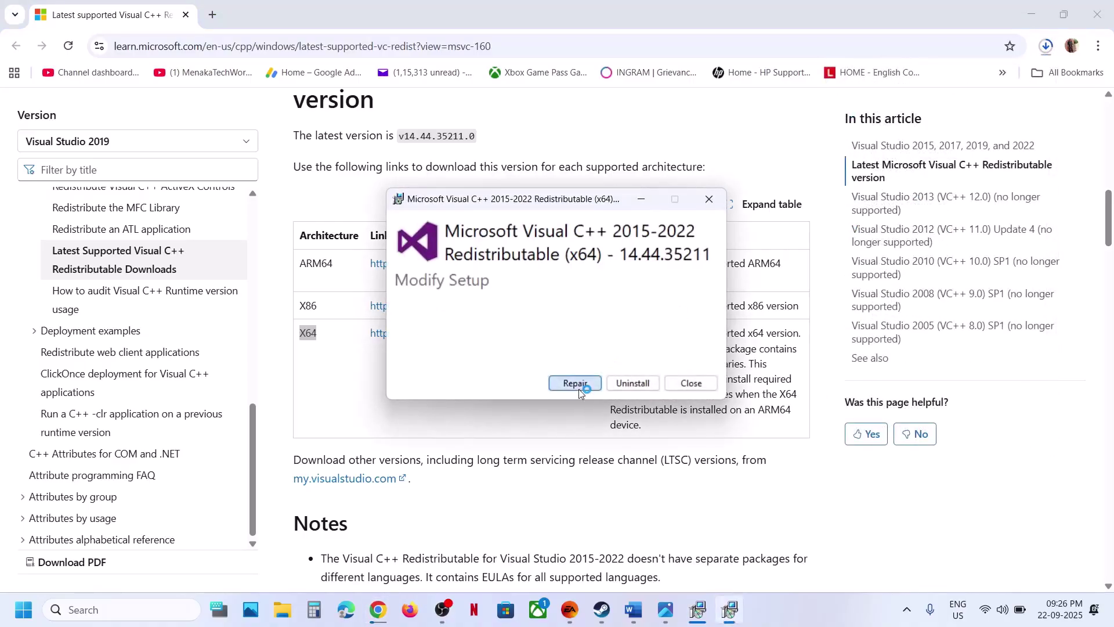
# Repair the x64 redistributable (14.44.35211) and close both Setup Successful windows.
pyautogui.click(579, 388)
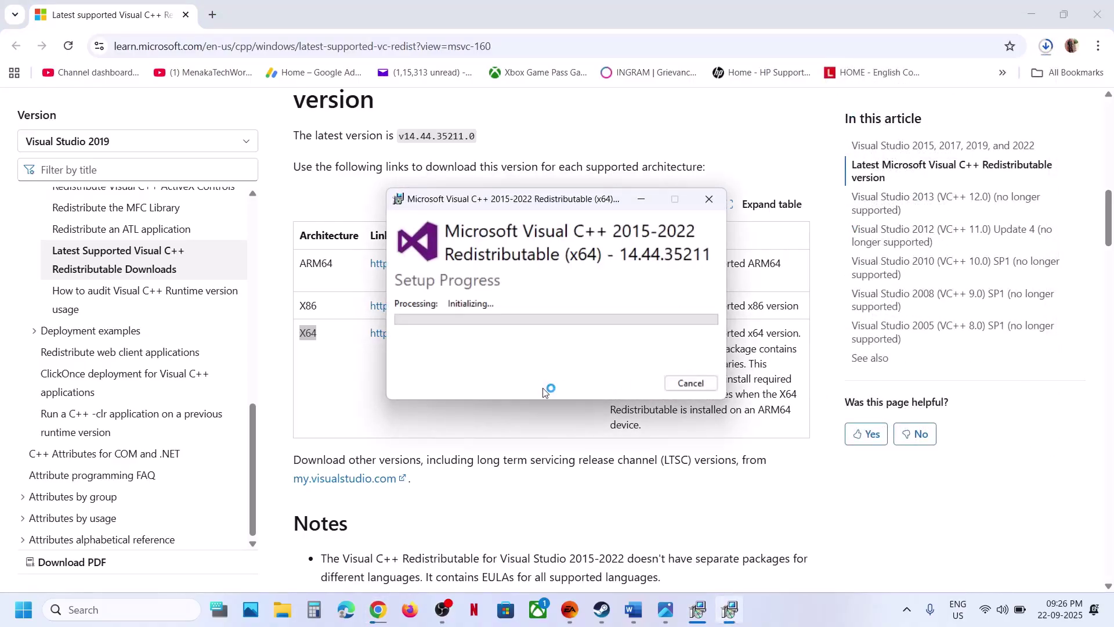
pyautogui.click(498, 410)
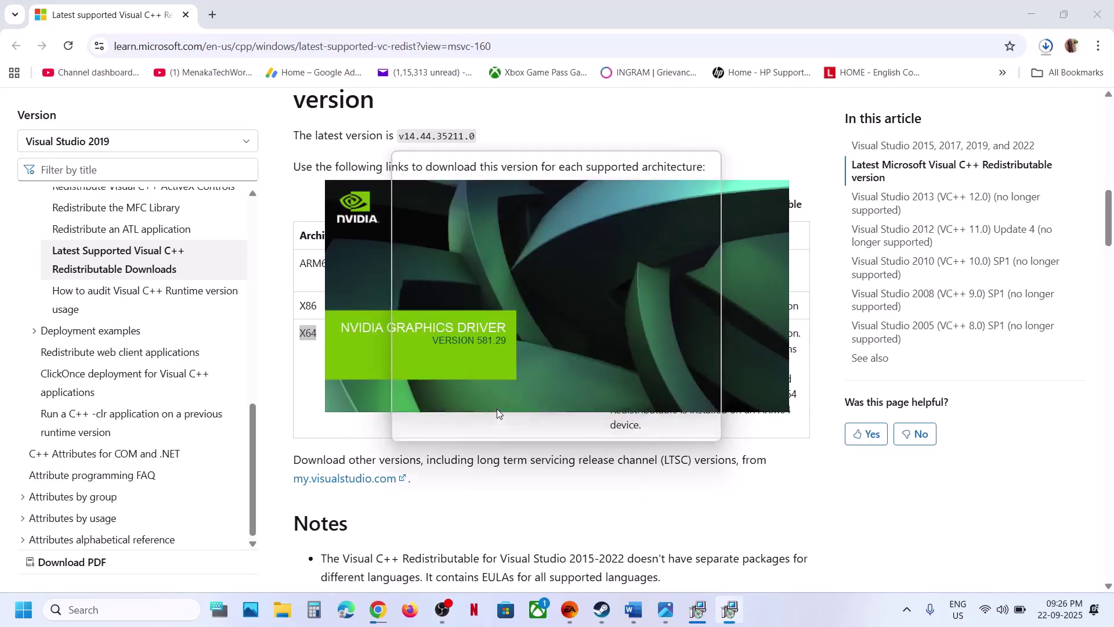
pyautogui.click(731, 607)
pyautogui.moveTo(588, 212); pyautogui.dragTo(410, 231)
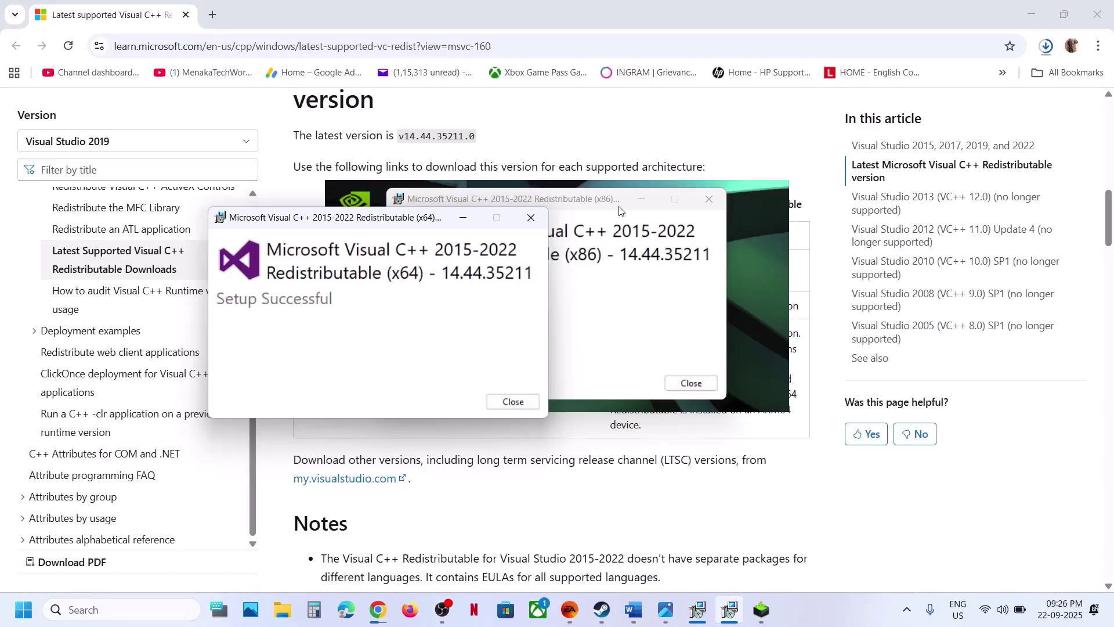
pyautogui.click(512, 402)
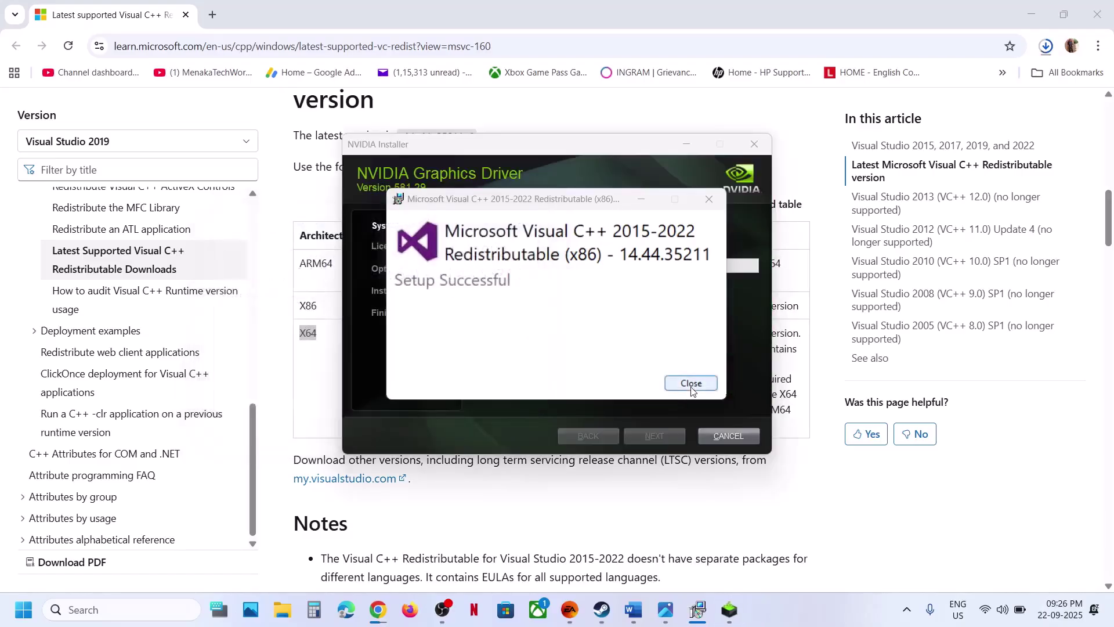
pyautogui.press('Return')
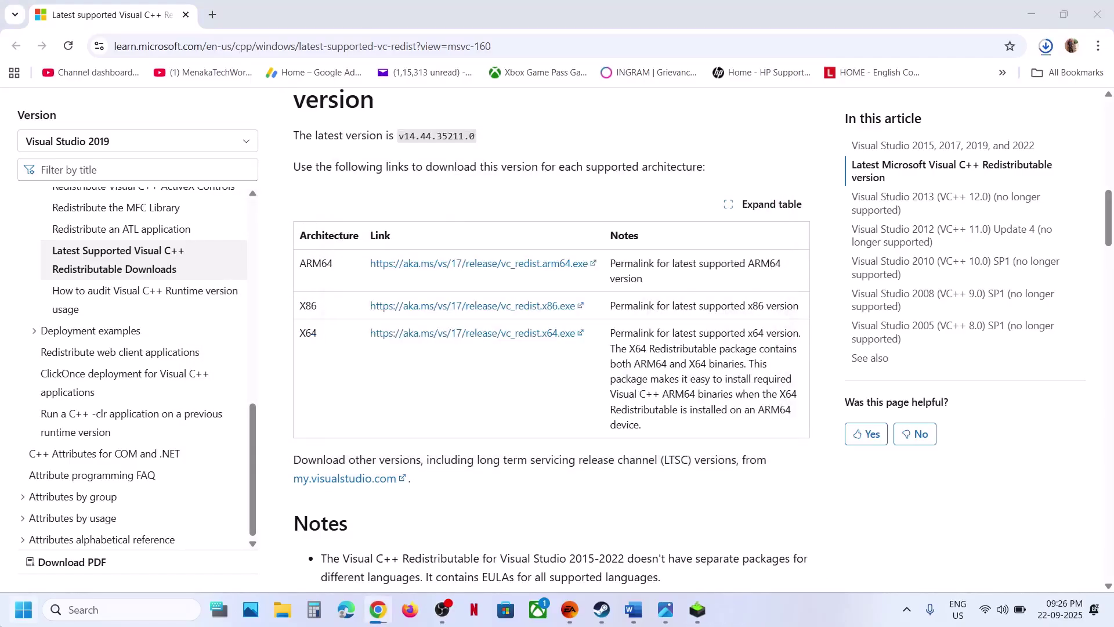
pyautogui.press('super')
# Restart the PC, then open EA's Javelin anticheat help article from Step 2 of the notes.
pyautogui.click(421, 560)
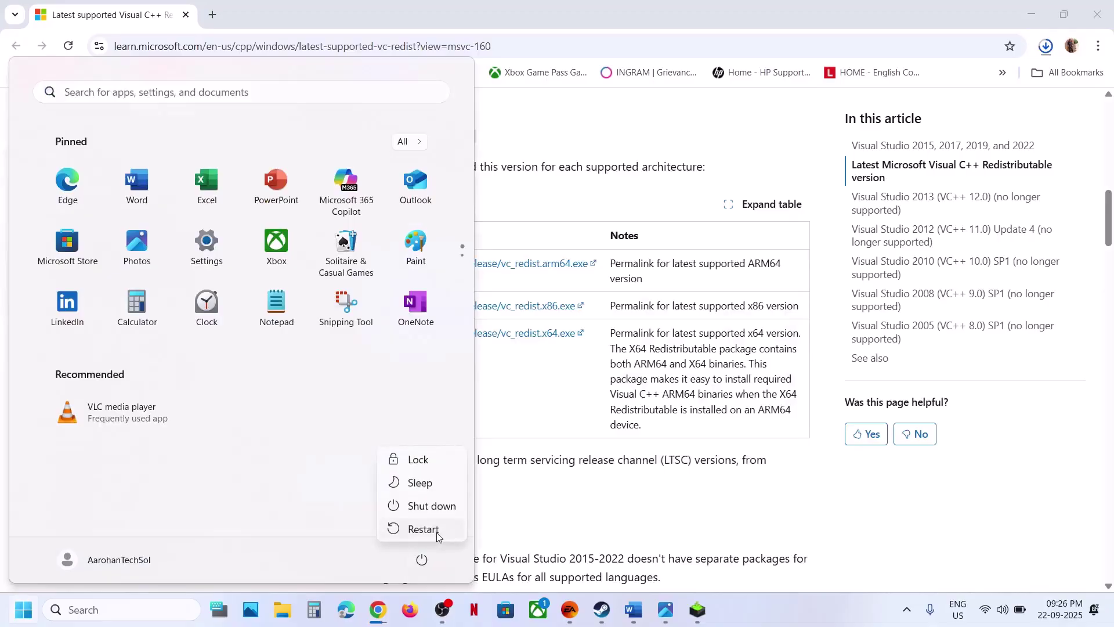
pyautogui.click(570, 610)
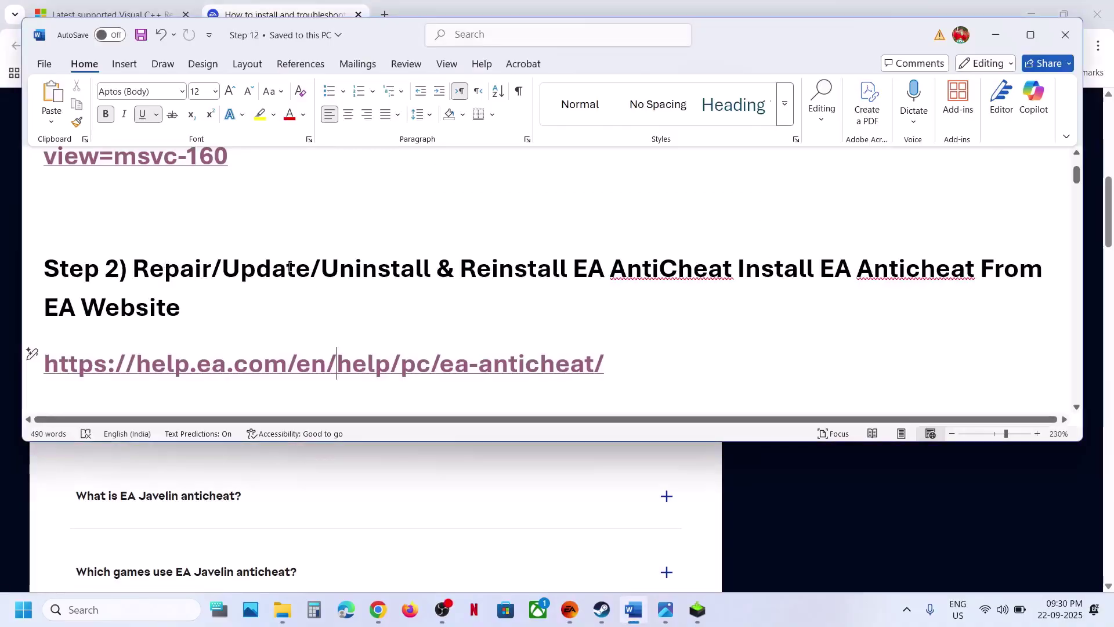
pyautogui.moveTo(272, 267); pyautogui.dragTo(608, 269)
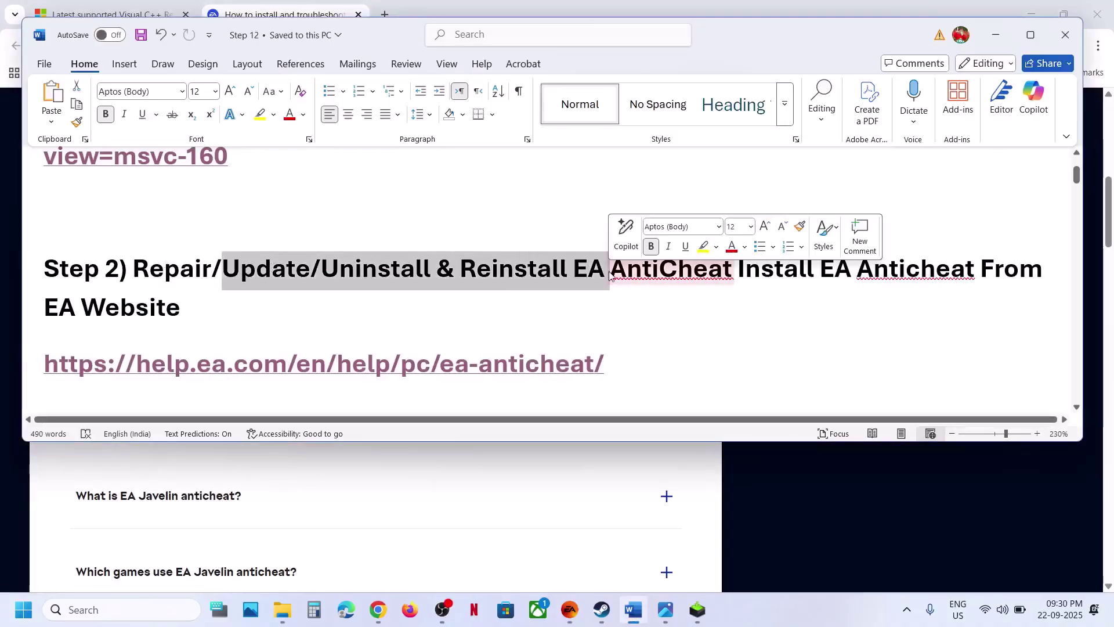
pyautogui.keyDown('ctrl'); pyautogui.click(514, 373); pyautogui.keyUp('ctrl')
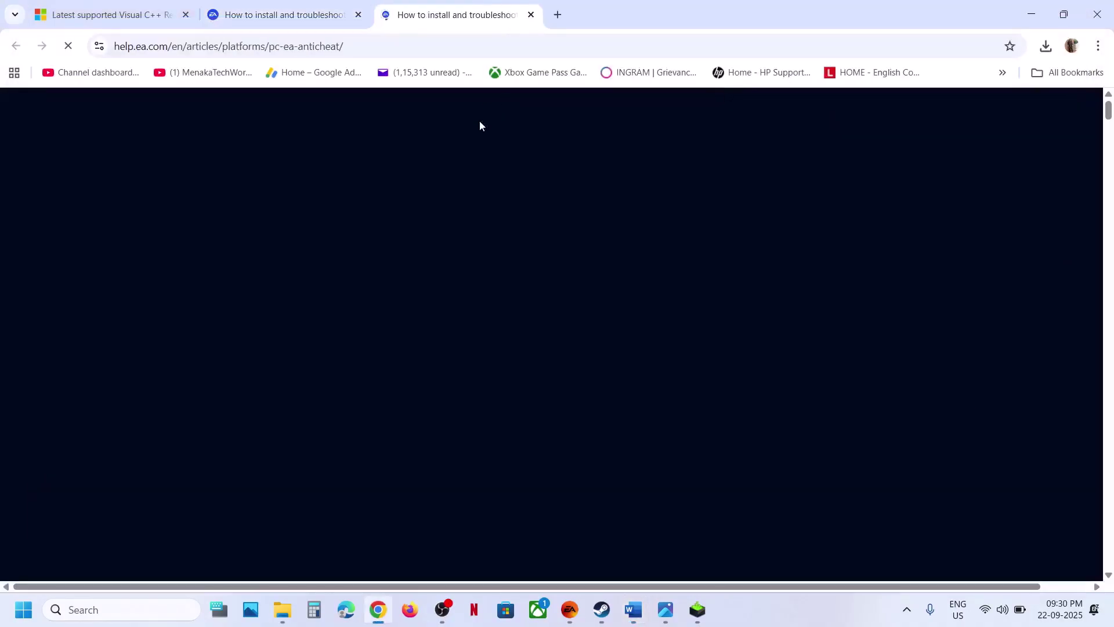
pyautogui.scroll(-5, 398, 402)
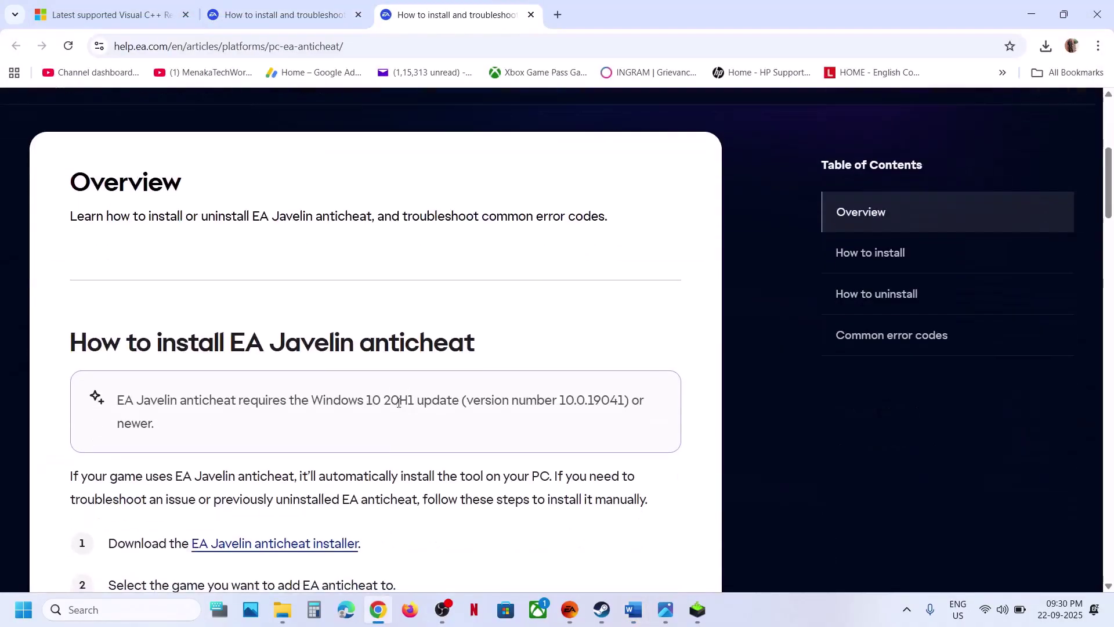
pyautogui.scroll(-3, 303, 476)
# Download the 187 MB EA Javelin anticheat installer and run it with administrator approval.
pyautogui.click(271, 400)
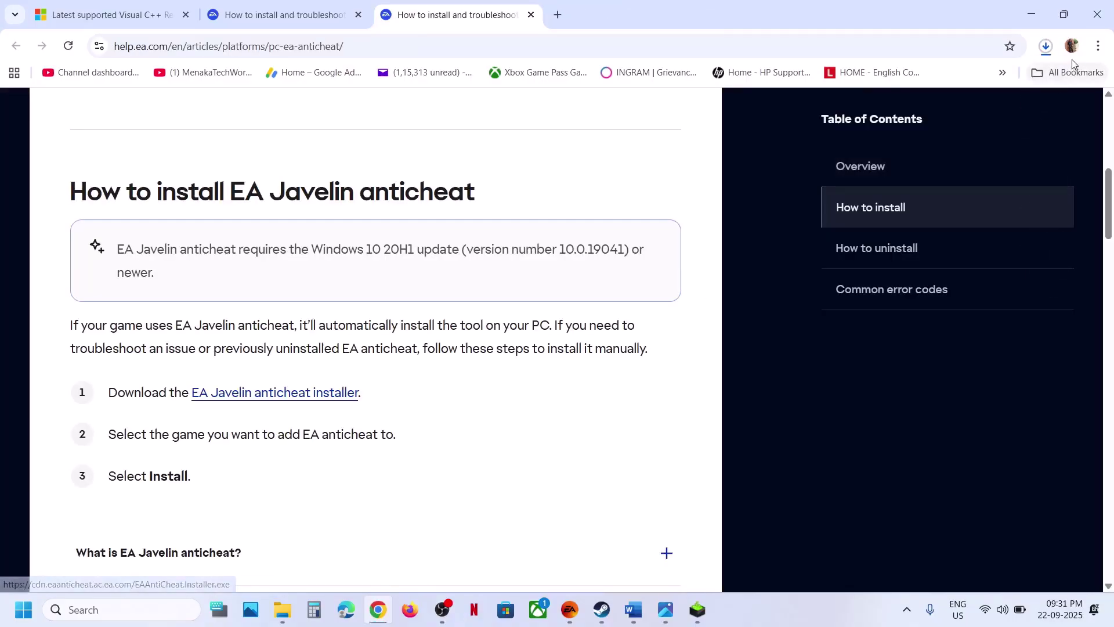
pyautogui.click(1052, 51)
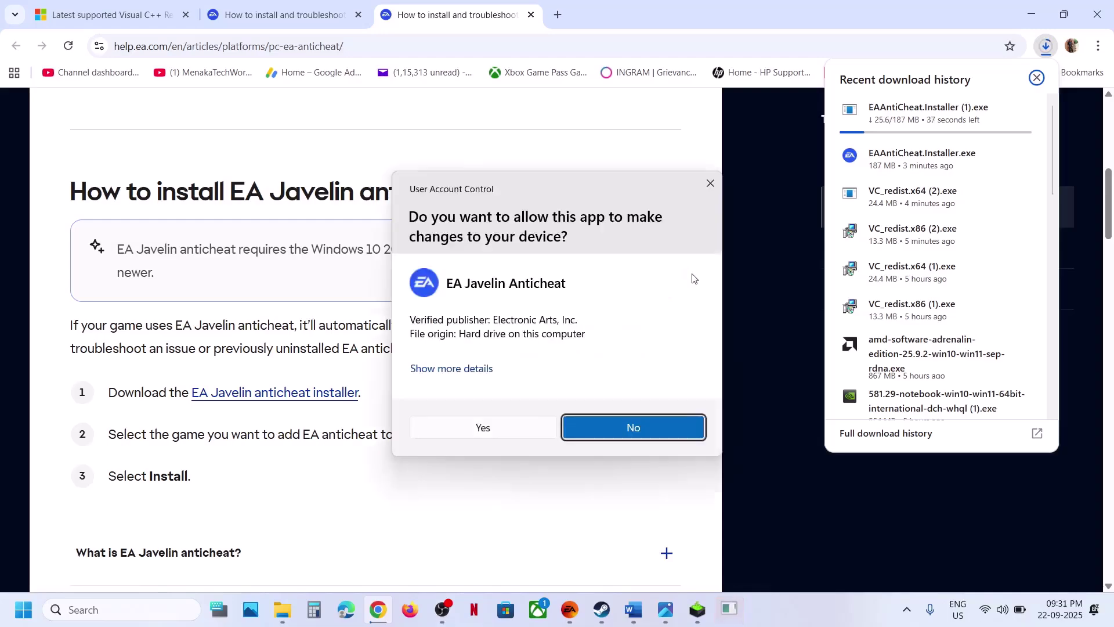
pyautogui.click(515, 428)
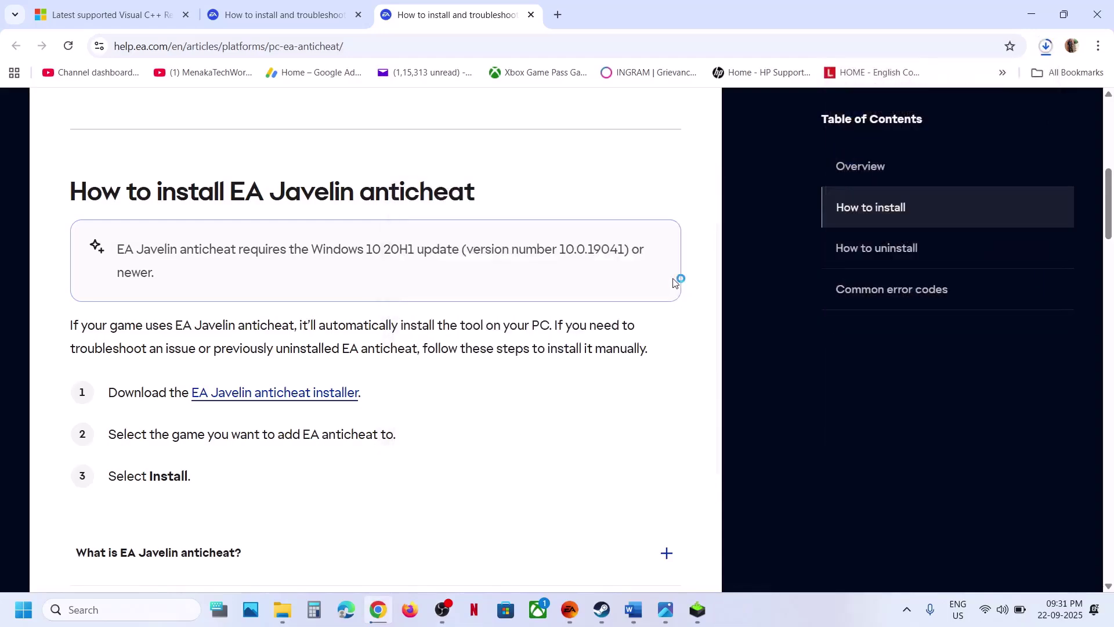
# Choose skate. from the anticheat setup's list of supported games.
pyautogui.click(720, 170)
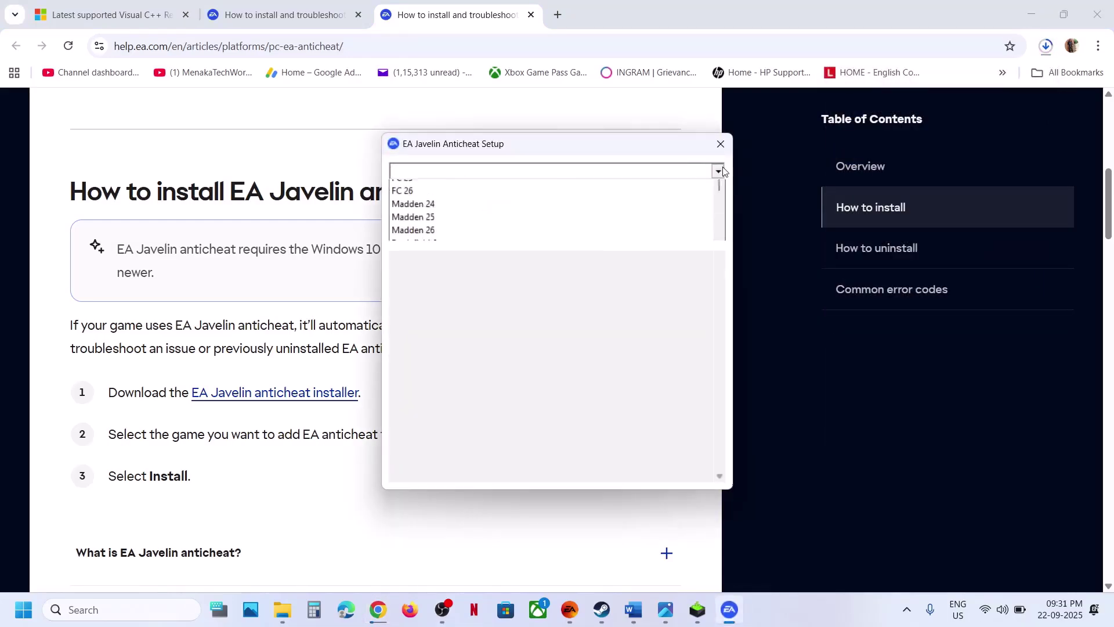
pyautogui.scroll(-5, 462, 269)
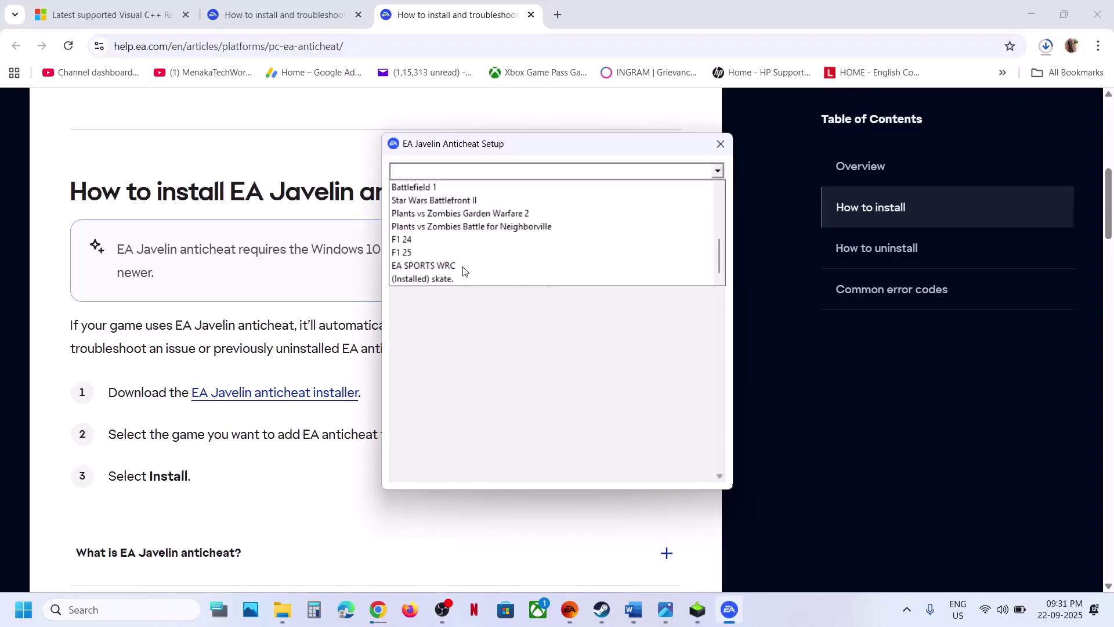
pyautogui.click(427, 279)
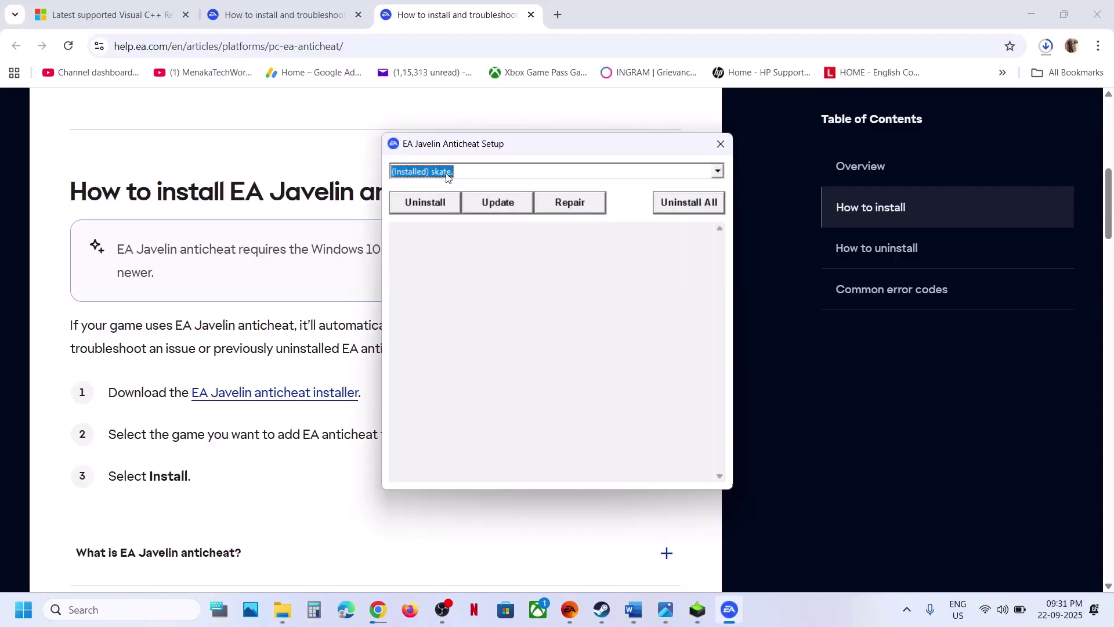
pyautogui.click(720, 171)
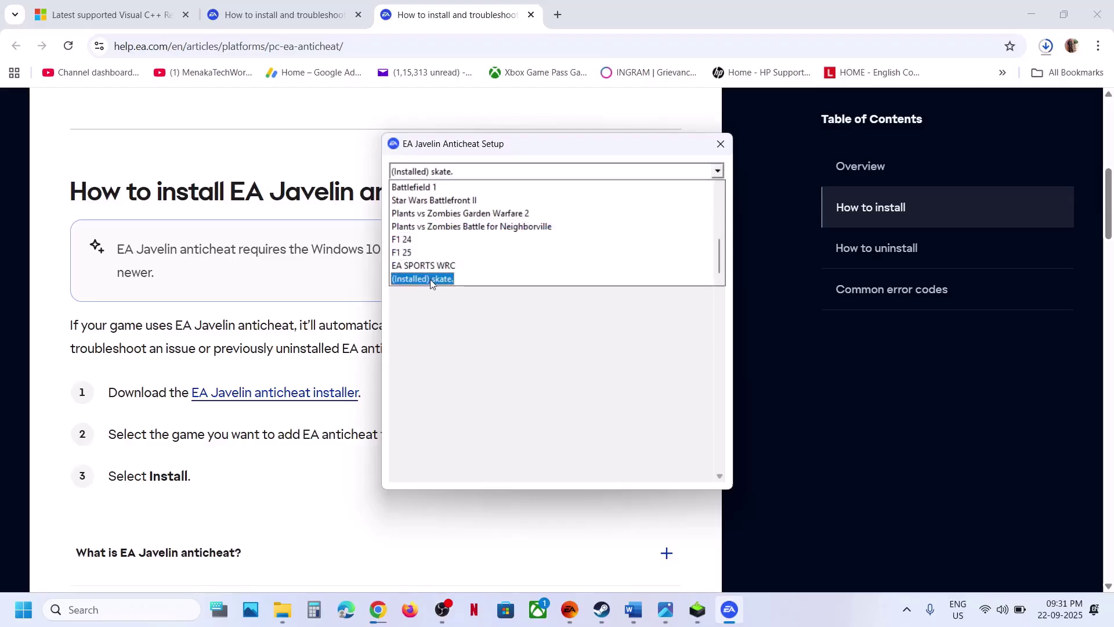
pyautogui.click(430, 280)
# Repair the anticheat using the EA Games\Skate folder until the log shows Install success.
pyautogui.click(579, 211)
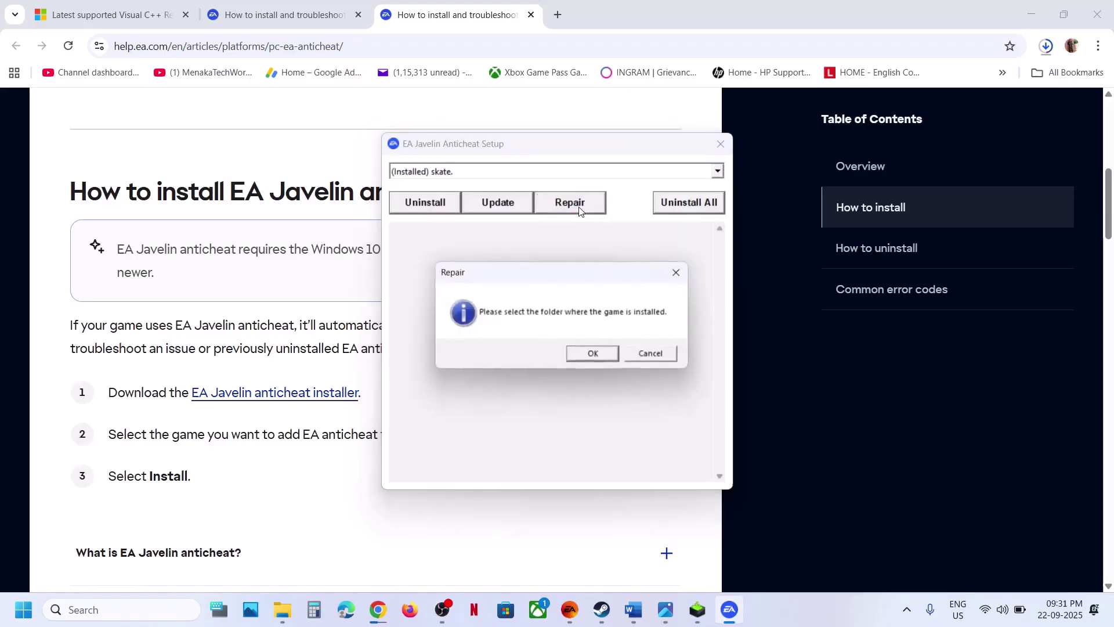
pyautogui.click(587, 358)
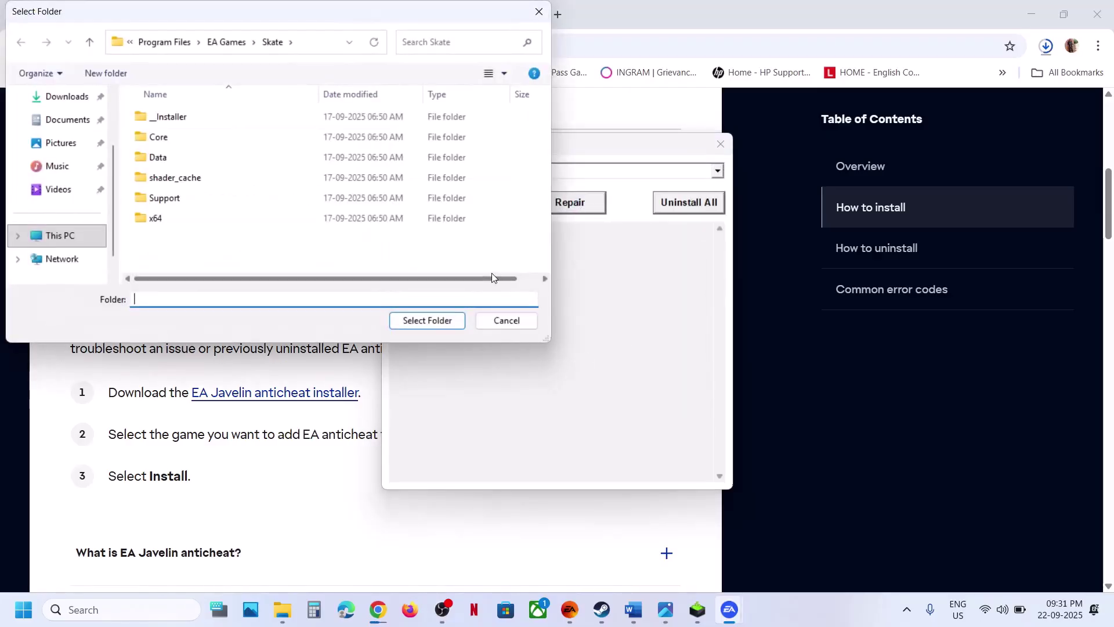
pyautogui.click(226, 42)
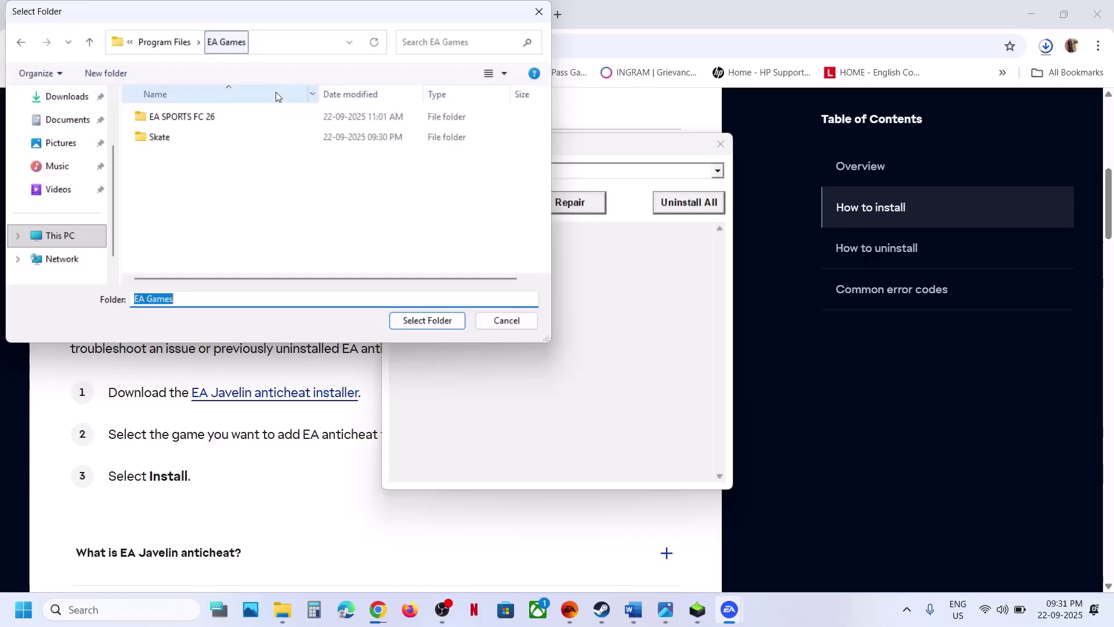
pyautogui.click(164, 138)
pyautogui.click(449, 318)
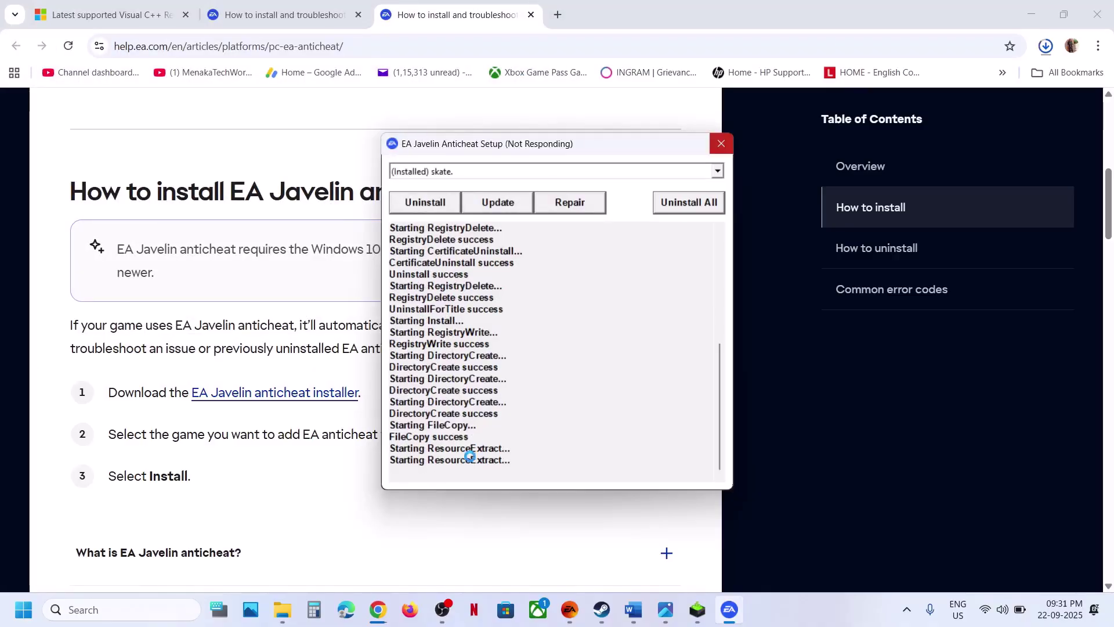
pyautogui.moveTo(405, 461); pyautogui.dragTo(461, 461)
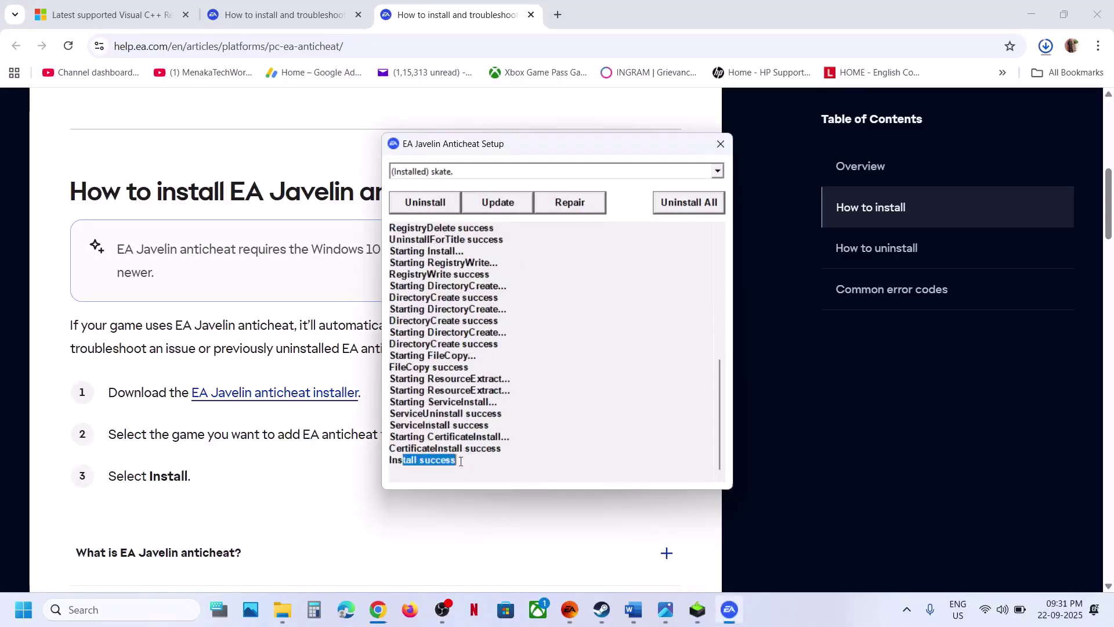
pyautogui.moveTo(731, 615)
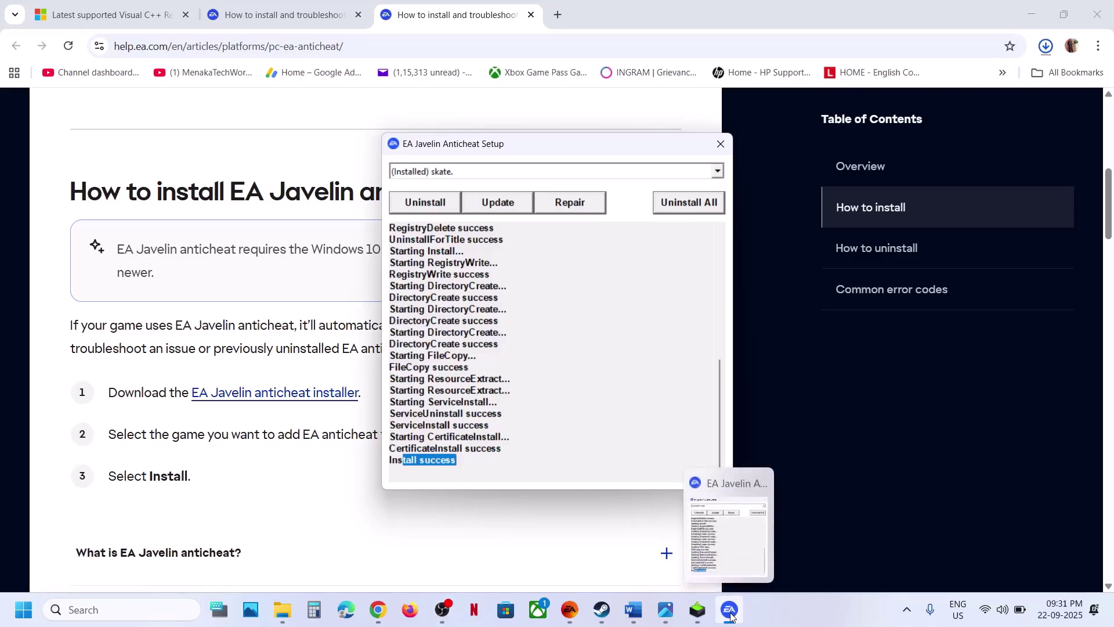
pyautogui.click(628, 317)
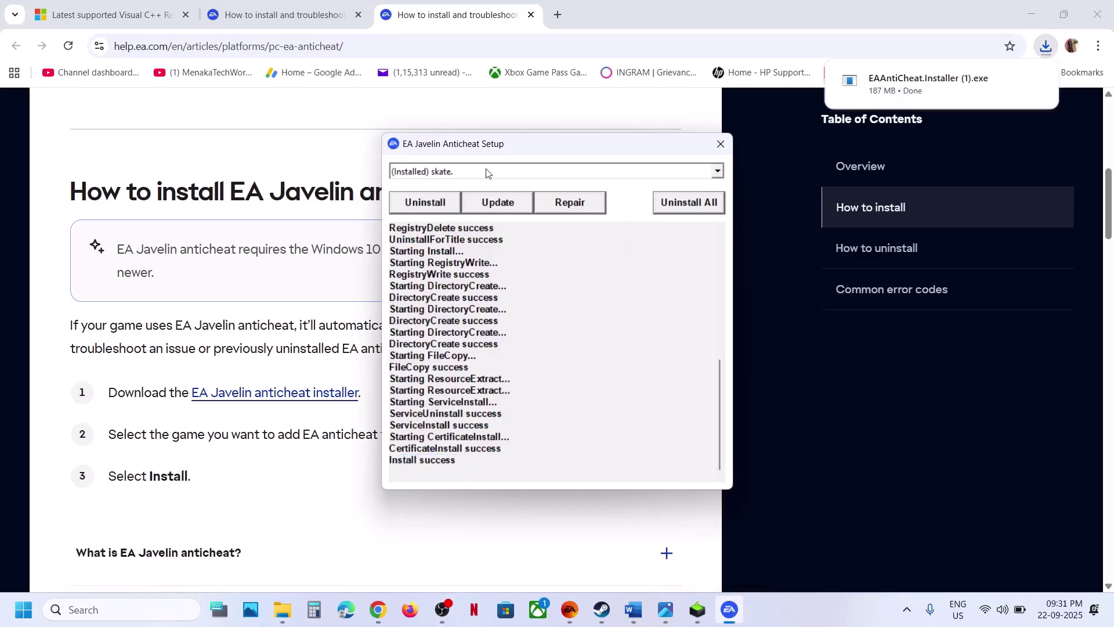
# Run Update, Uninstall and Install for skate.'s anticheat, then start uninstalling it again.
pyautogui.click(501, 206)
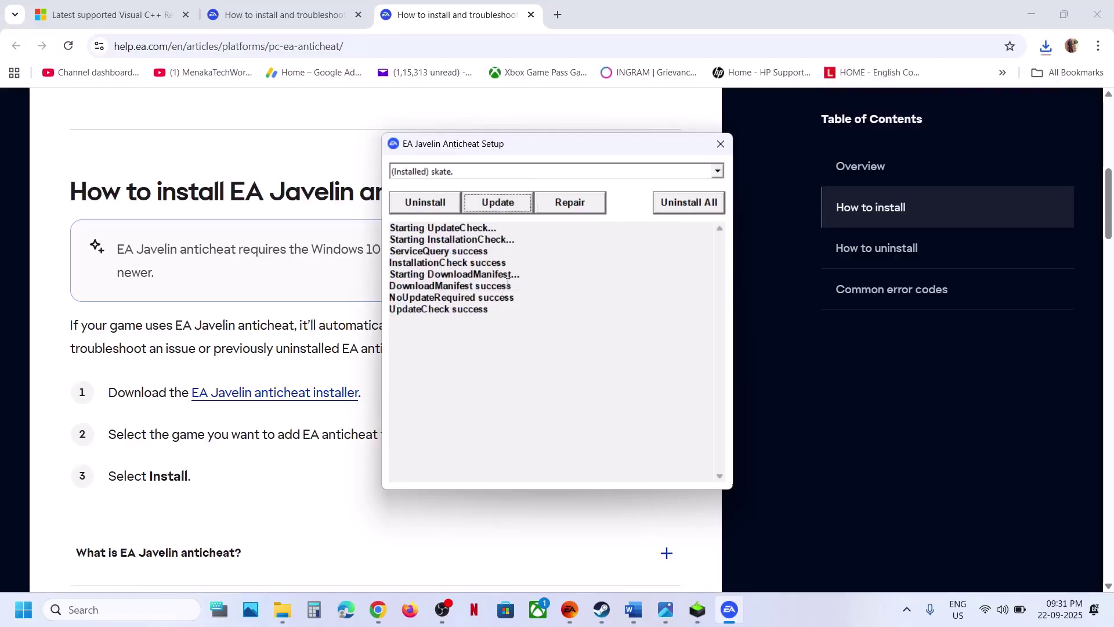
pyautogui.click(430, 204)
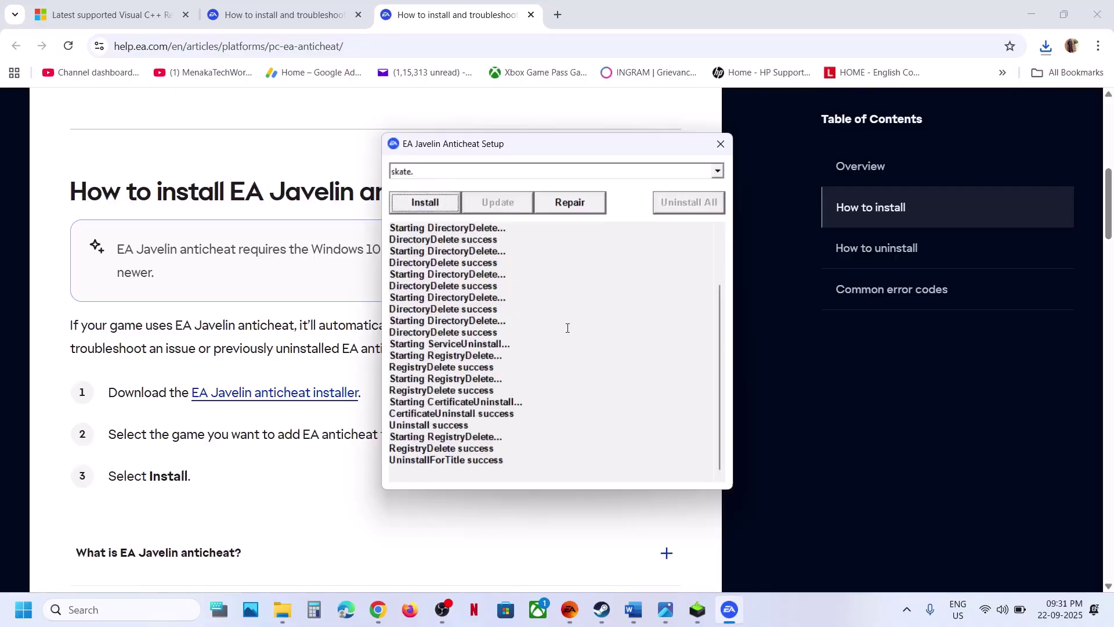
pyautogui.click(425, 202)
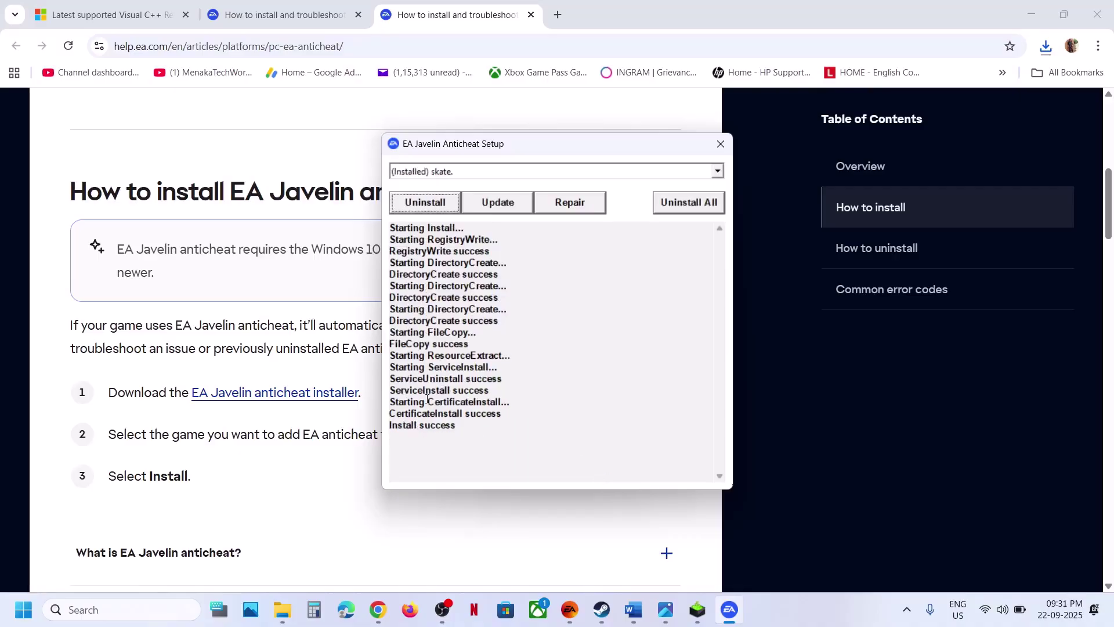
pyautogui.moveTo(396, 422); pyautogui.dragTo(462, 421)
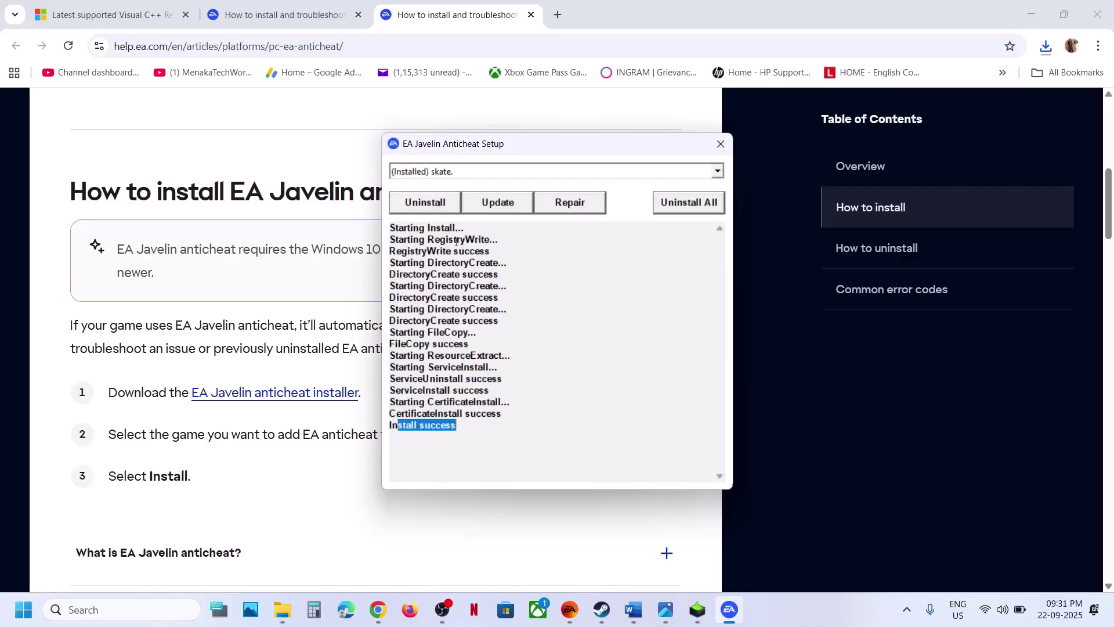
pyautogui.click(432, 207)
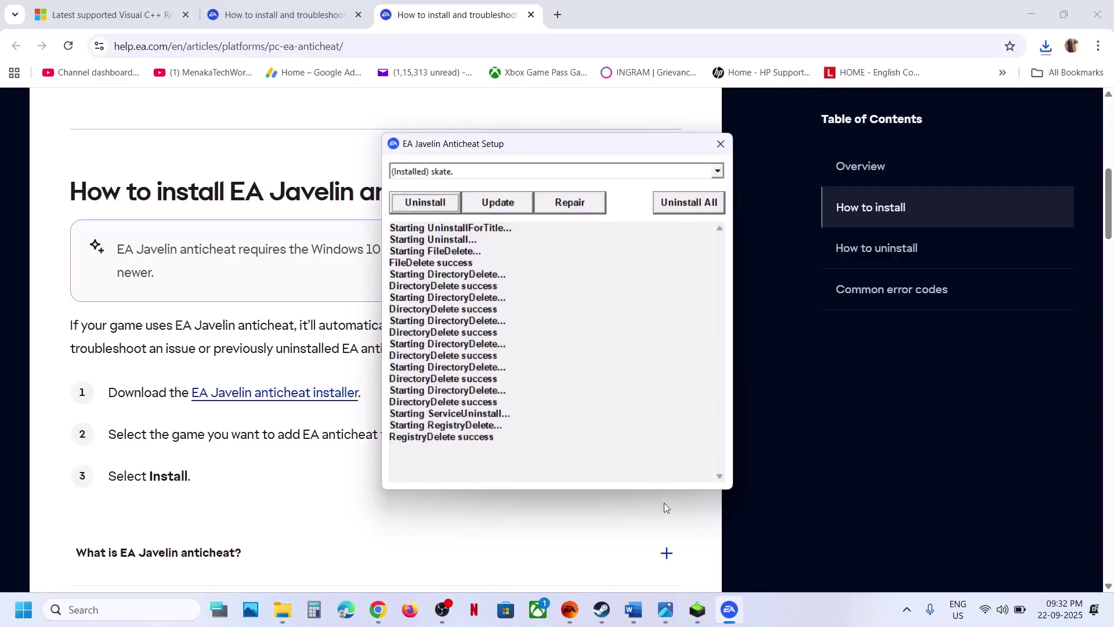
# Close skate.'s Properties in the EA app and launch the game, approving the permission prompt.
pyautogui.click(576, 618)
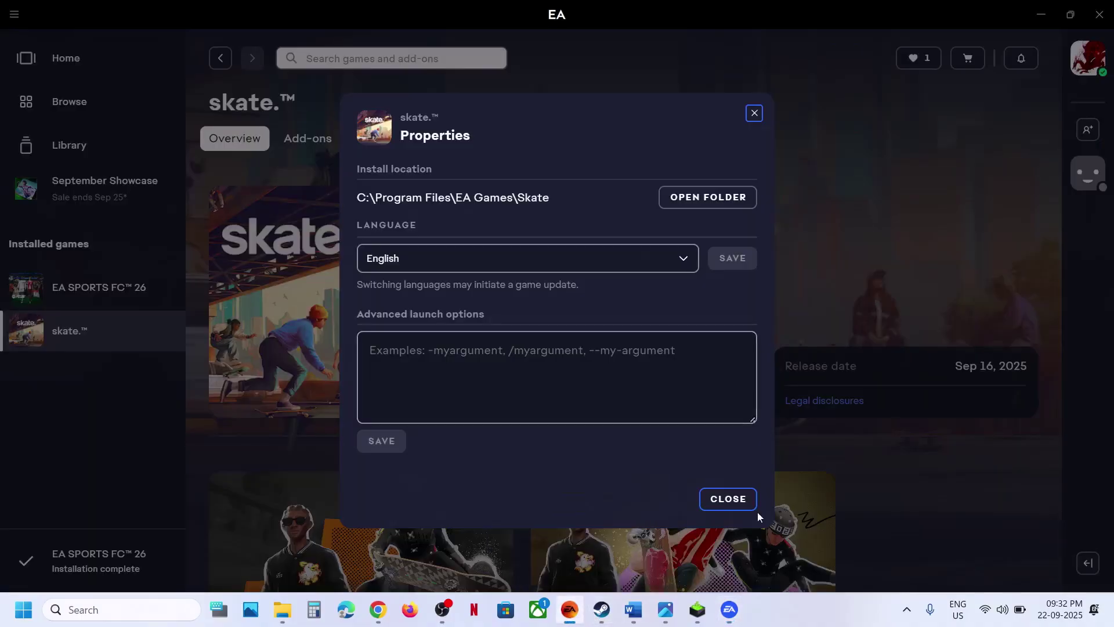
pyautogui.click(733, 501)
pyautogui.click(685, 389)
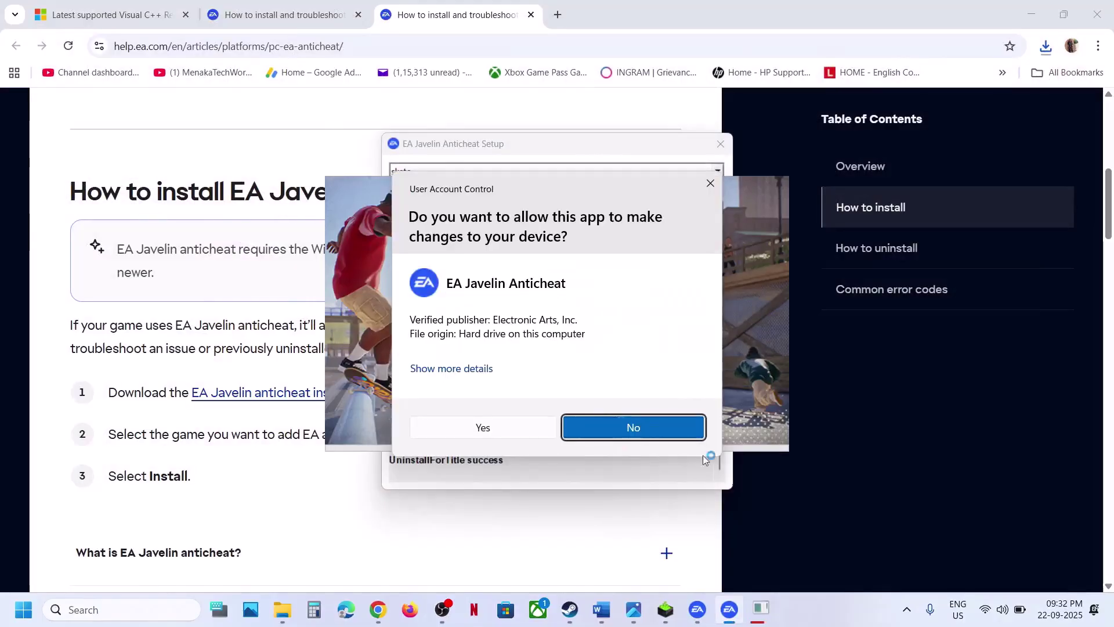
pyautogui.click(515, 426)
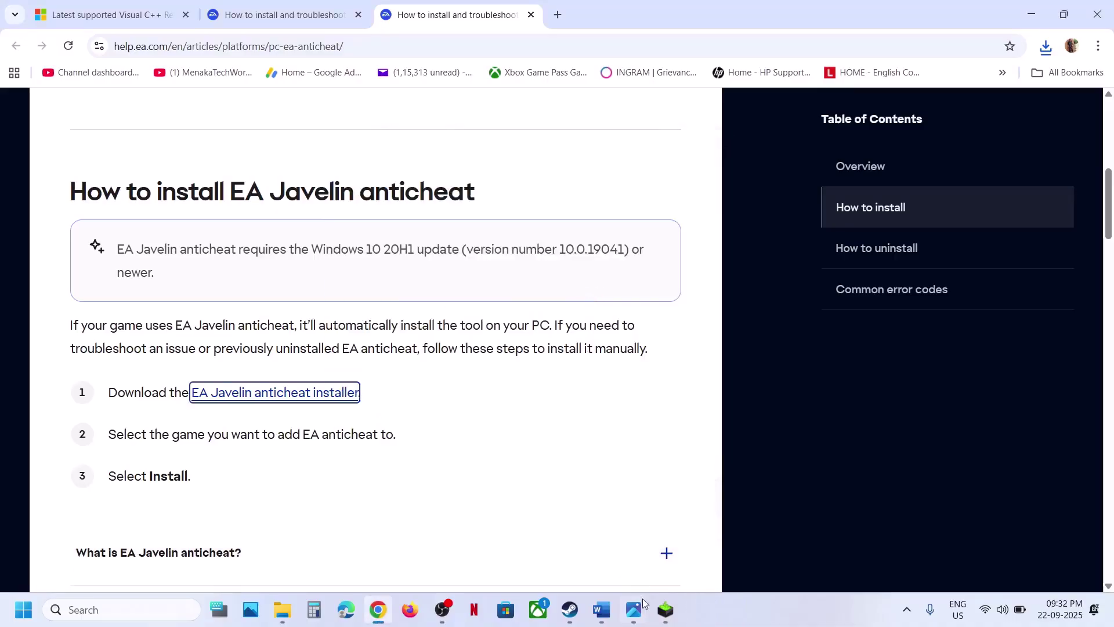
# Browse skate.'s local files from the Steam library, then return to the EA app's skate. page.
pyautogui.click(574, 615)
pyautogui.rightClick(126, 355)
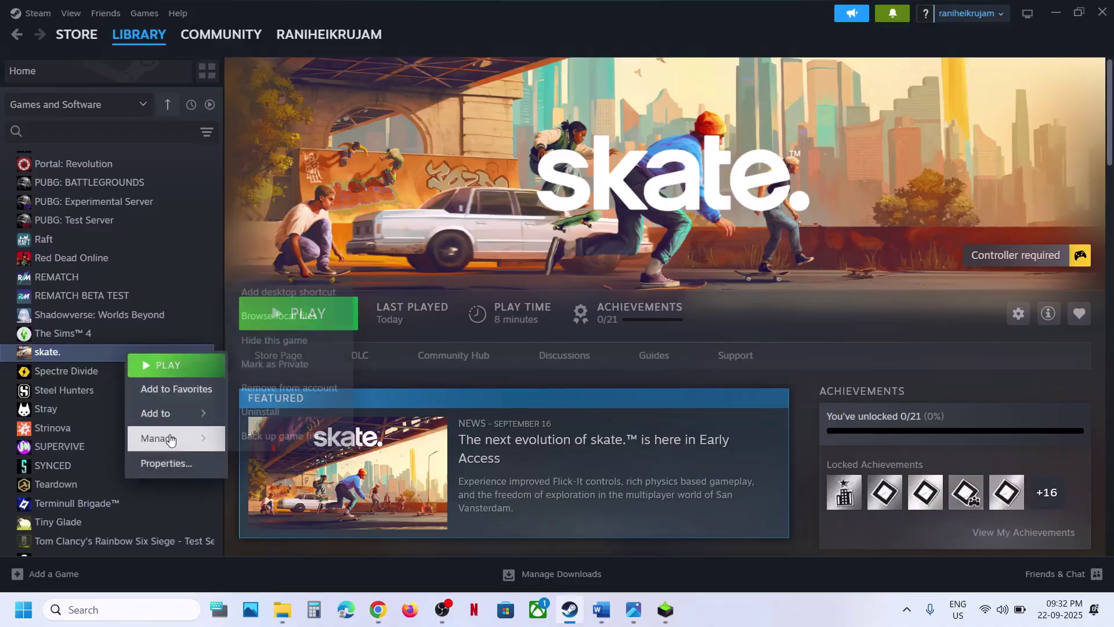
pyautogui.moveTo(164, 438)
pyautogui.click(268, 318)
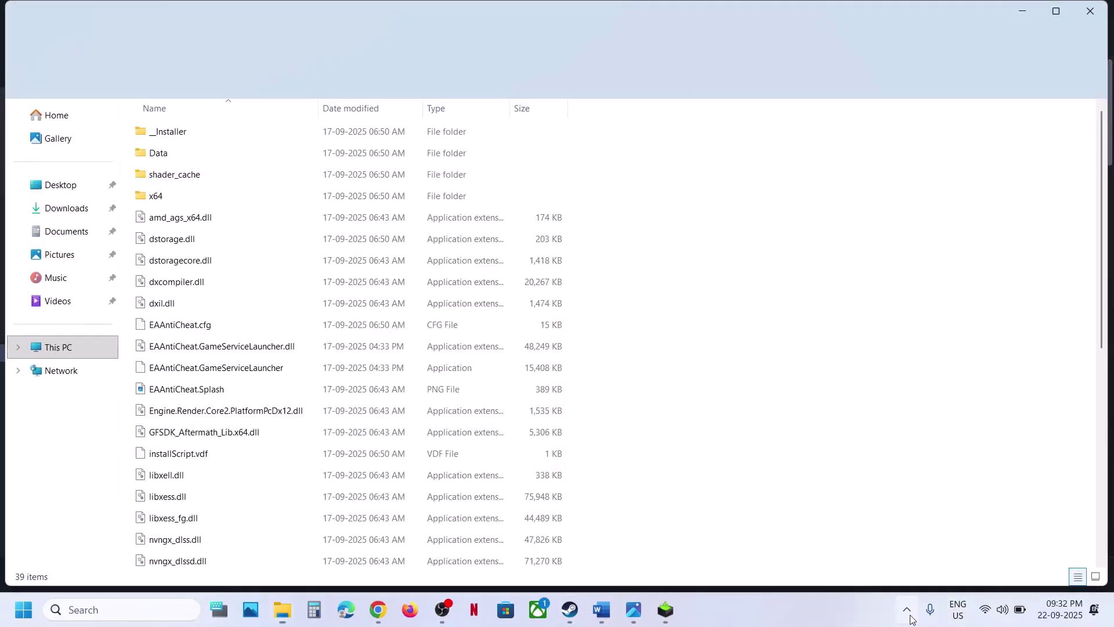
pyautogui.click(907, 610)
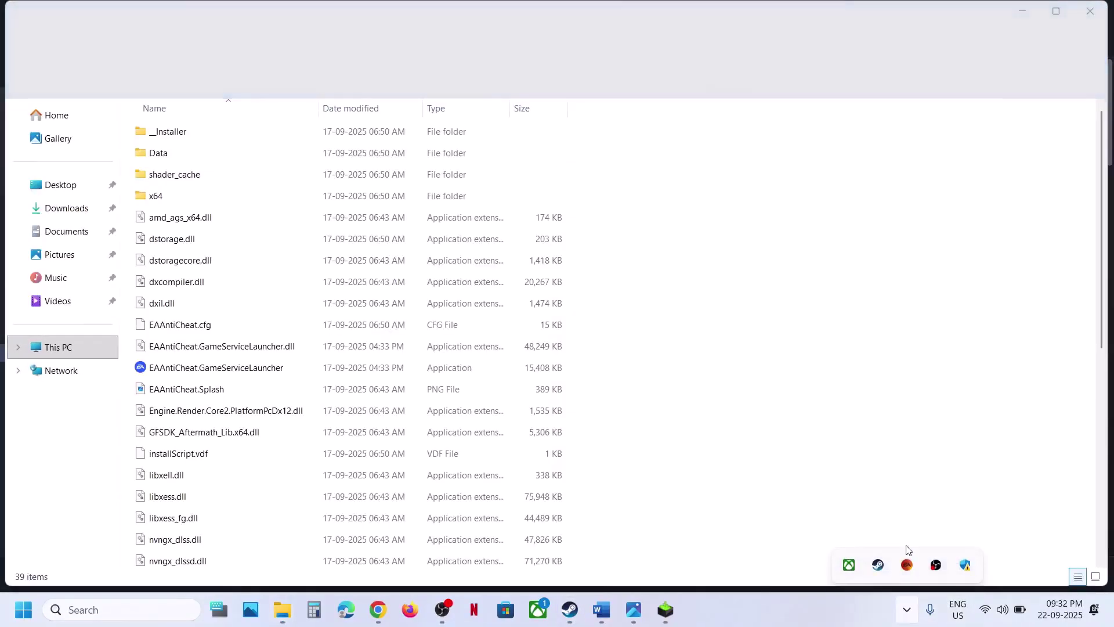
pyautogui.click(908, 564)
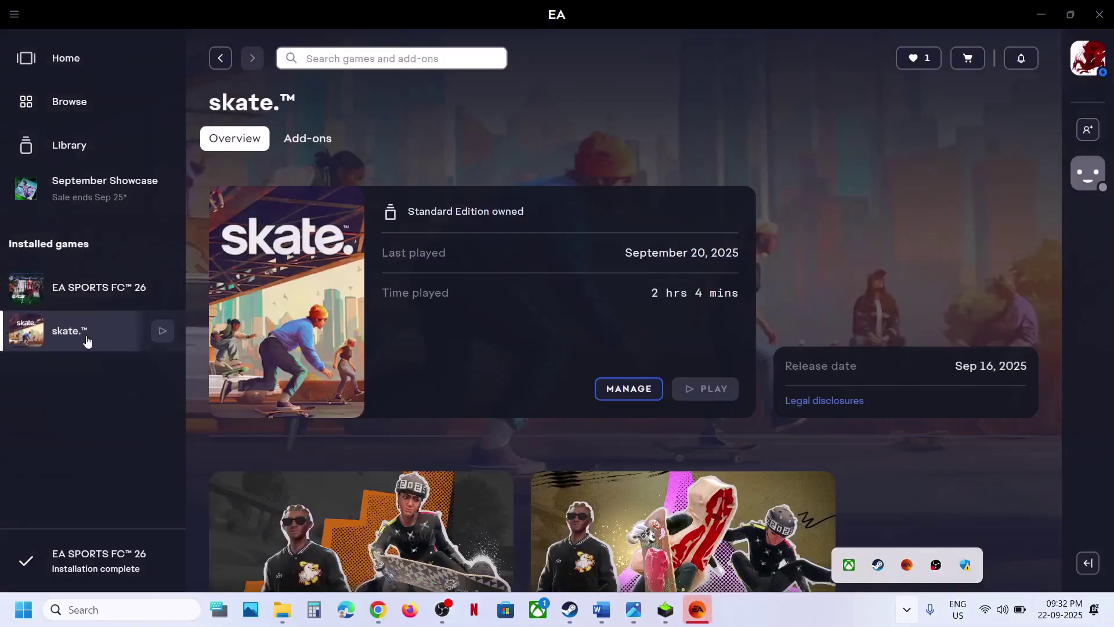
# Open skate.'s install folder from EA app properties and go into __Installer > EAAntiCheat.
pyautogui.click(647, 393)
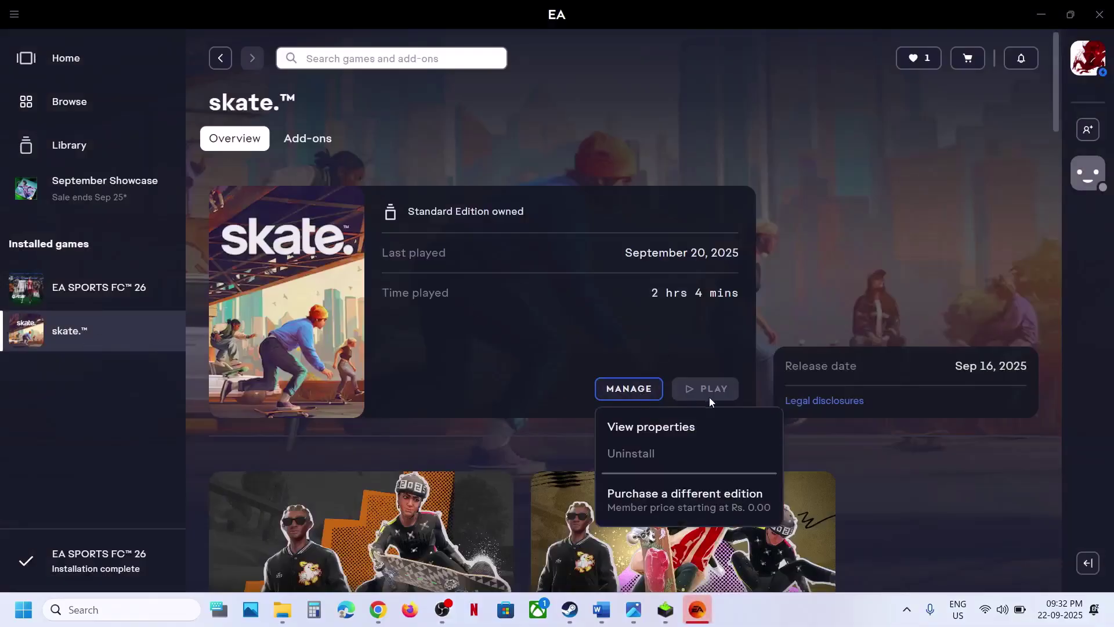
pyautogui.click(677, 430)
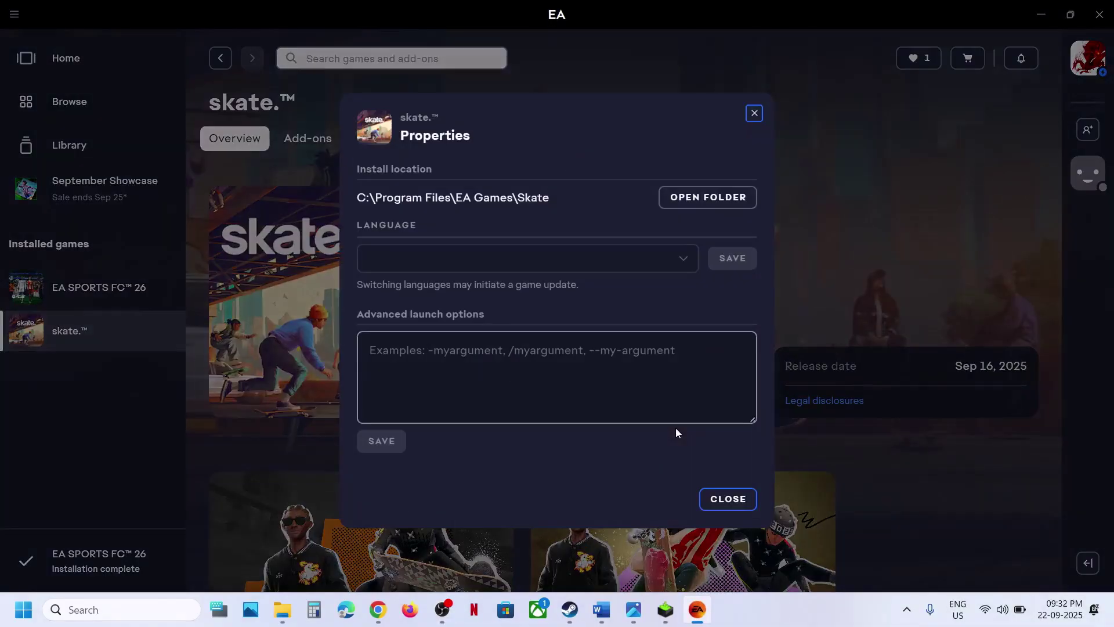
pyautogui.click(726, 199)
pyautogui.scroll(-5, 331, 315)
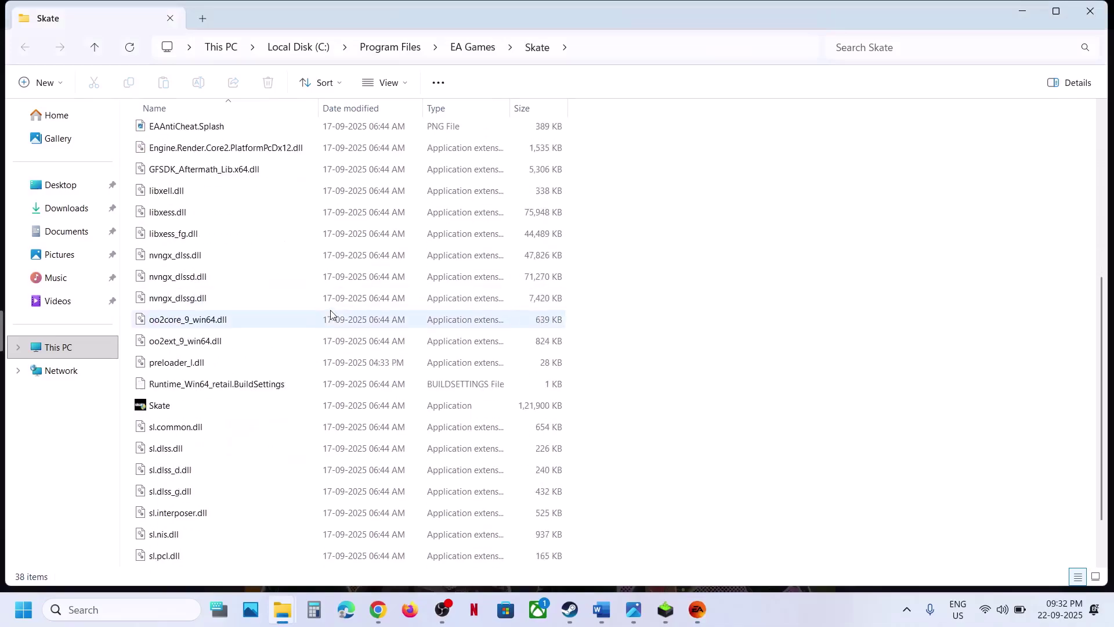
pyautogui.scroll(5, 271, 356)
pyautogui.scroll(1, 232, 200)
pyautogui.doubleClick(191, 133)
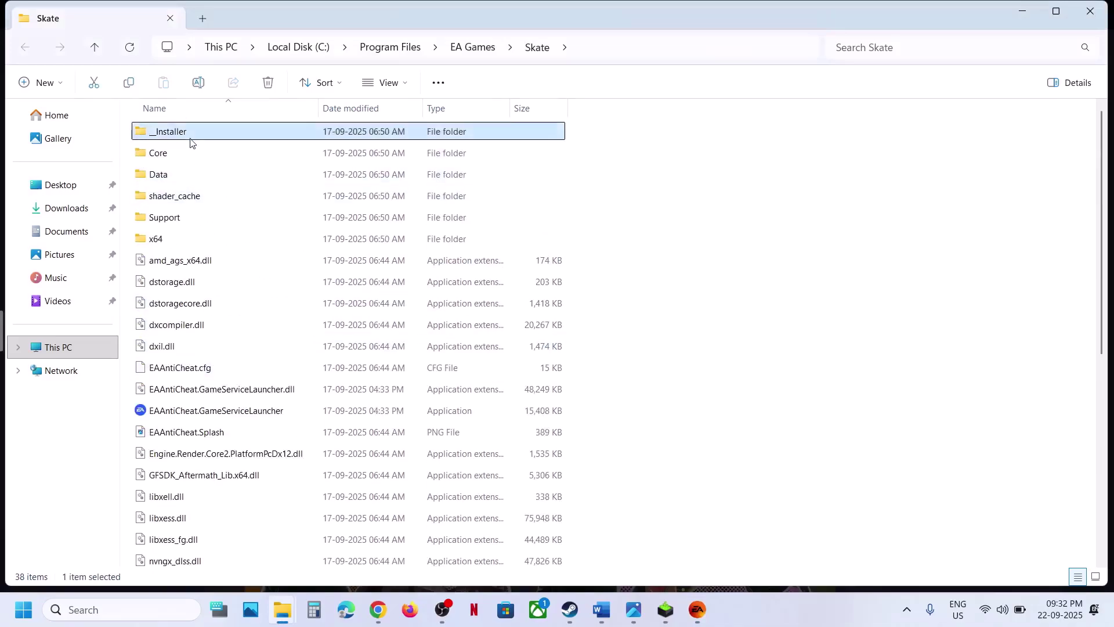
pyautogui.doubleClick(180, 134)
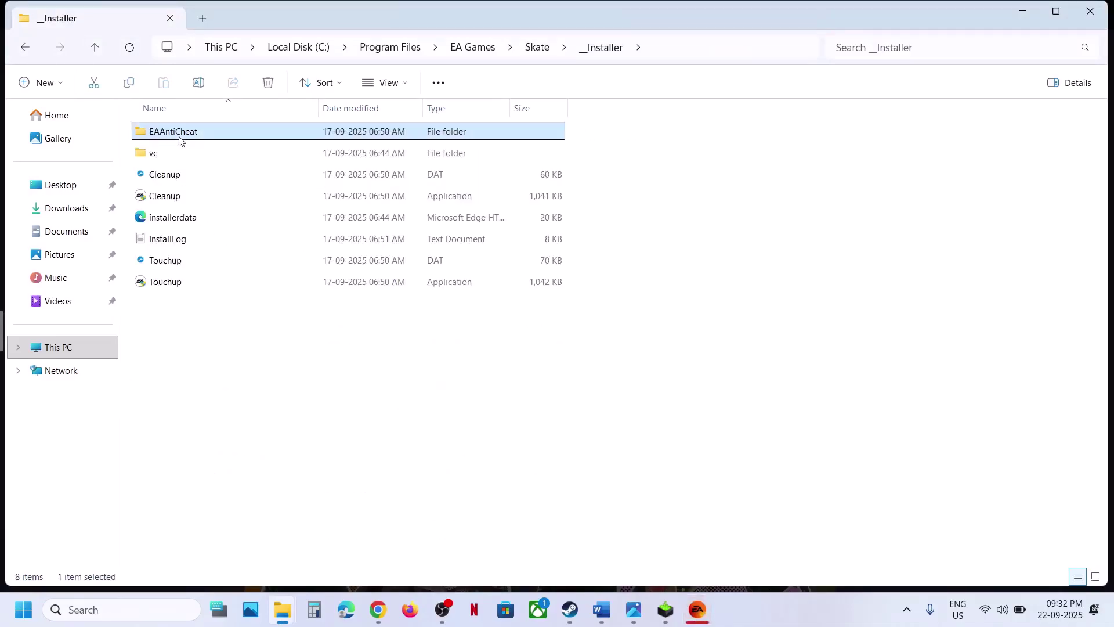
# Run EAAntiCheat.Installer as administrator and uninstall the anticheat from all games.
pyautogui.rightClick(201, 137)
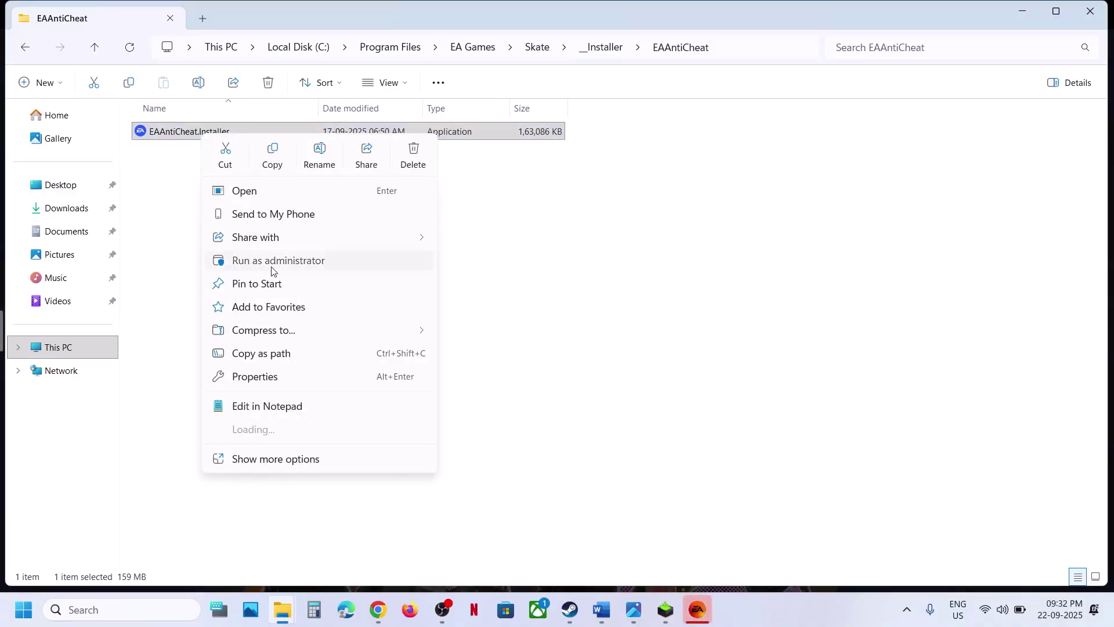
pyautogui.click(368, 263)
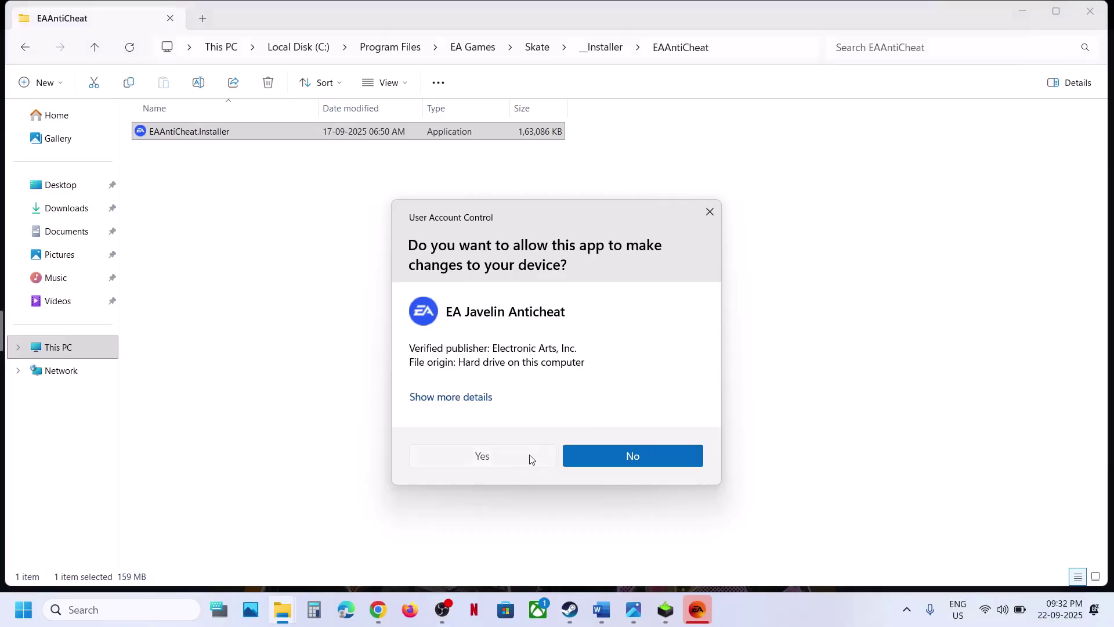
pyautogui.click(527, 457)
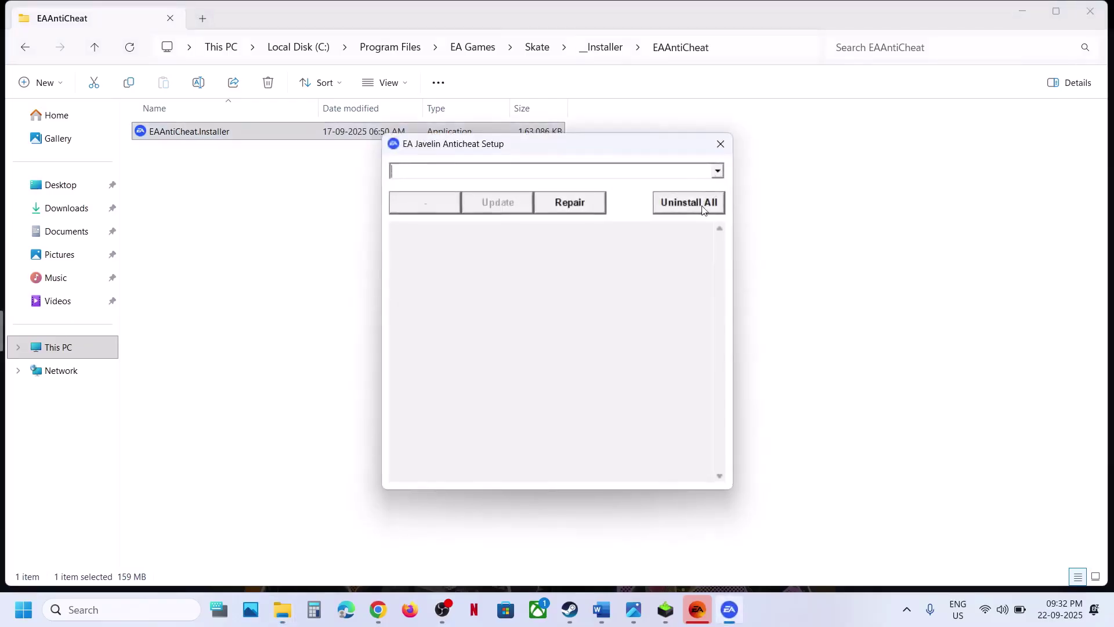
pyautogui.click(685, 210)
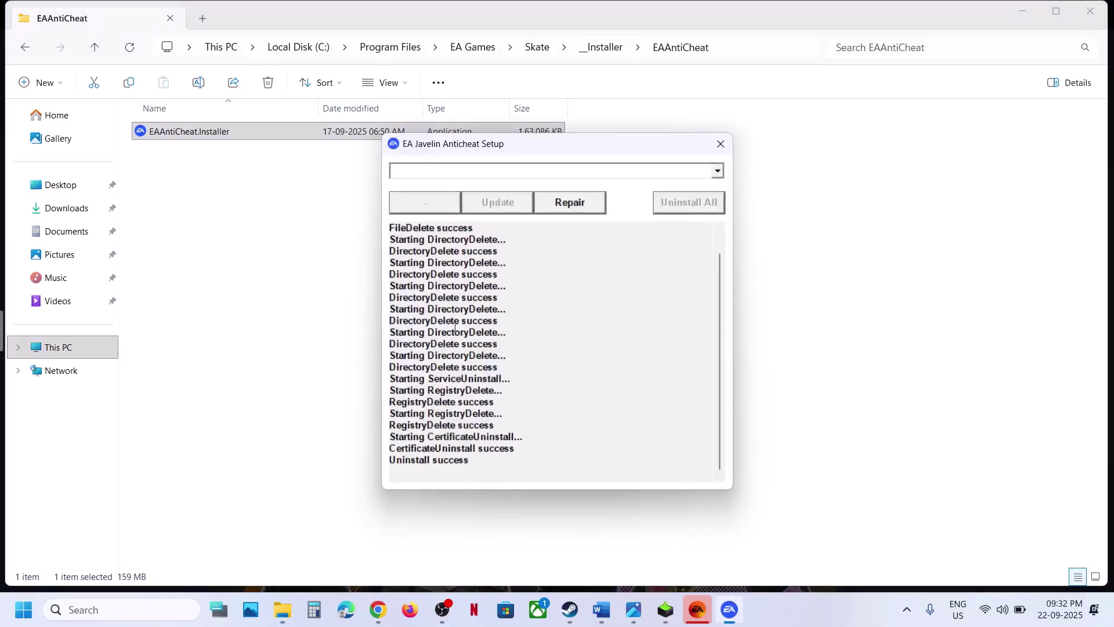
# Close anticheat setup, dismiss the EA app launch error, and relaunch skate., approving the anticheat prompt.
pyautogui.click(726, 143)
pyautogui.click(697, 609)
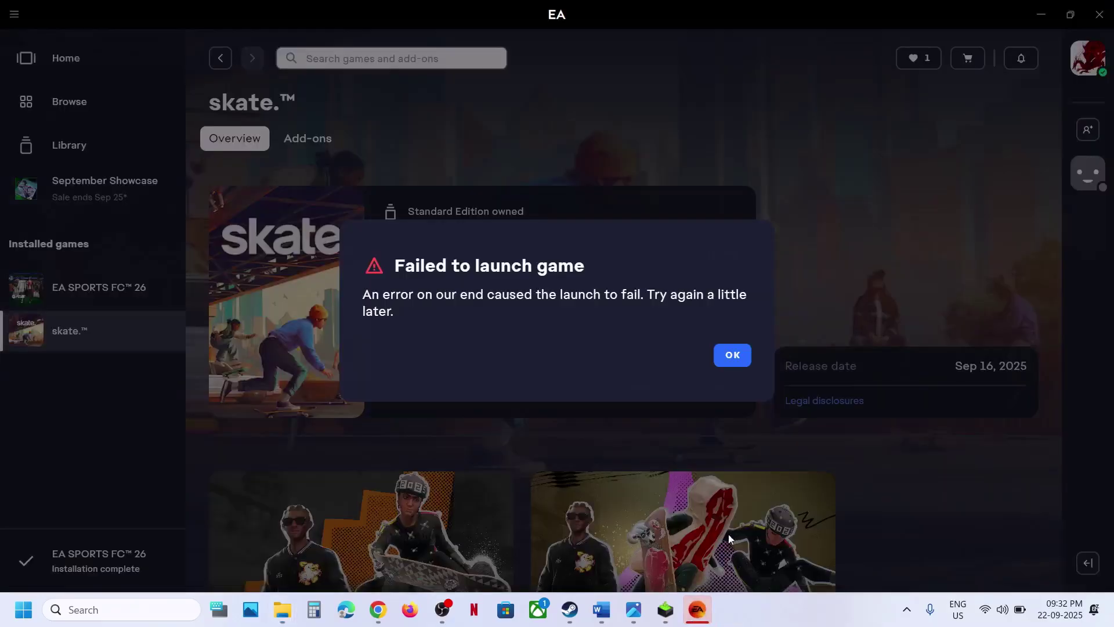
pyautogui.click(730, 354)
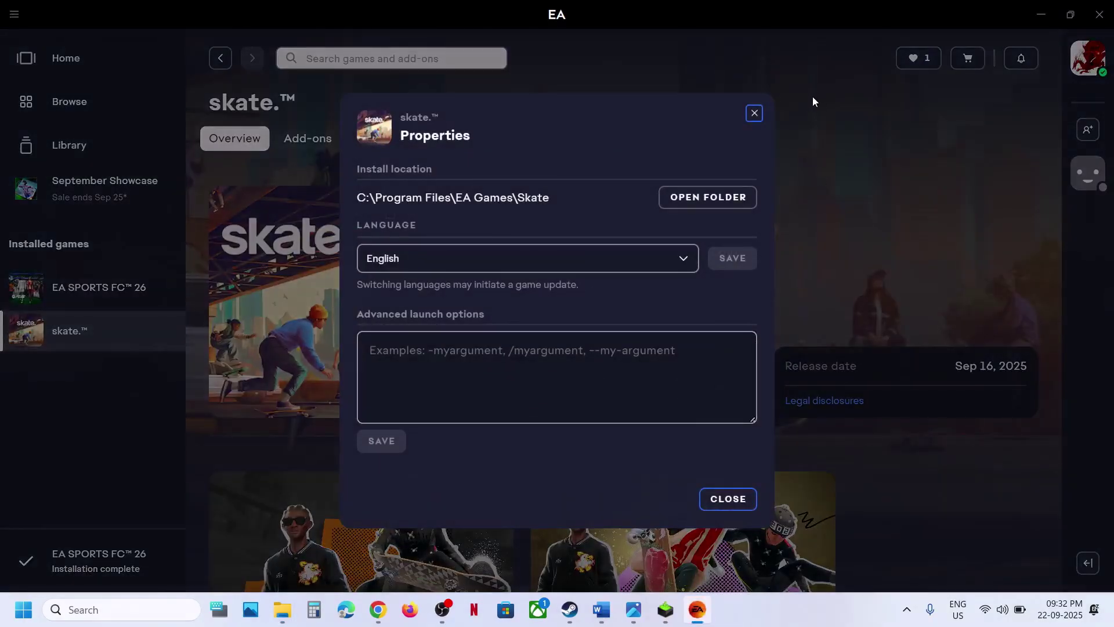
pyautogui.click(728, 500)
pyautogui.click(711, 397)
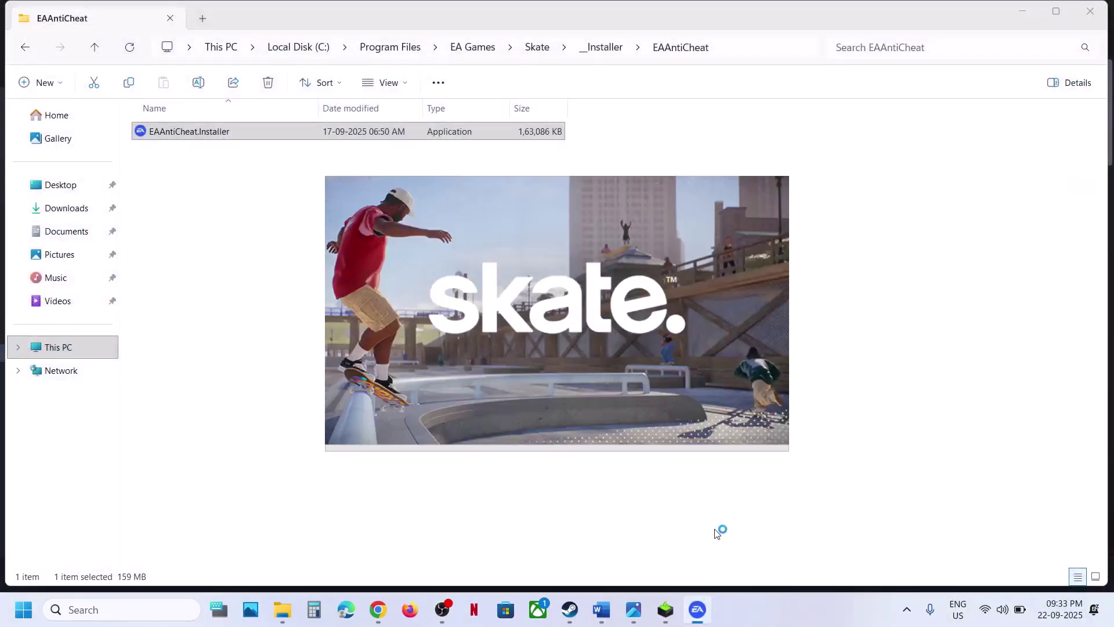
pyautogui.click(506, 429)
# Check the Word notes, then try -dx11 as skate.'s Steam launch option.
pyautogui.click(602, 610)
pyautogui.scroll(-5, 363, 359)
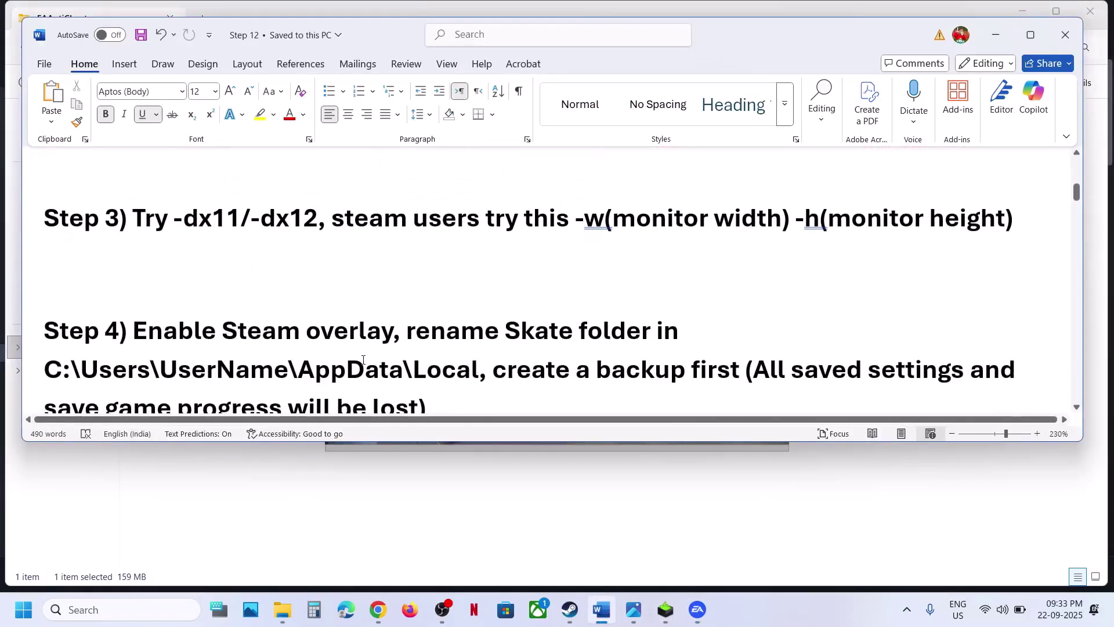
pyautogui.click(570, 610)
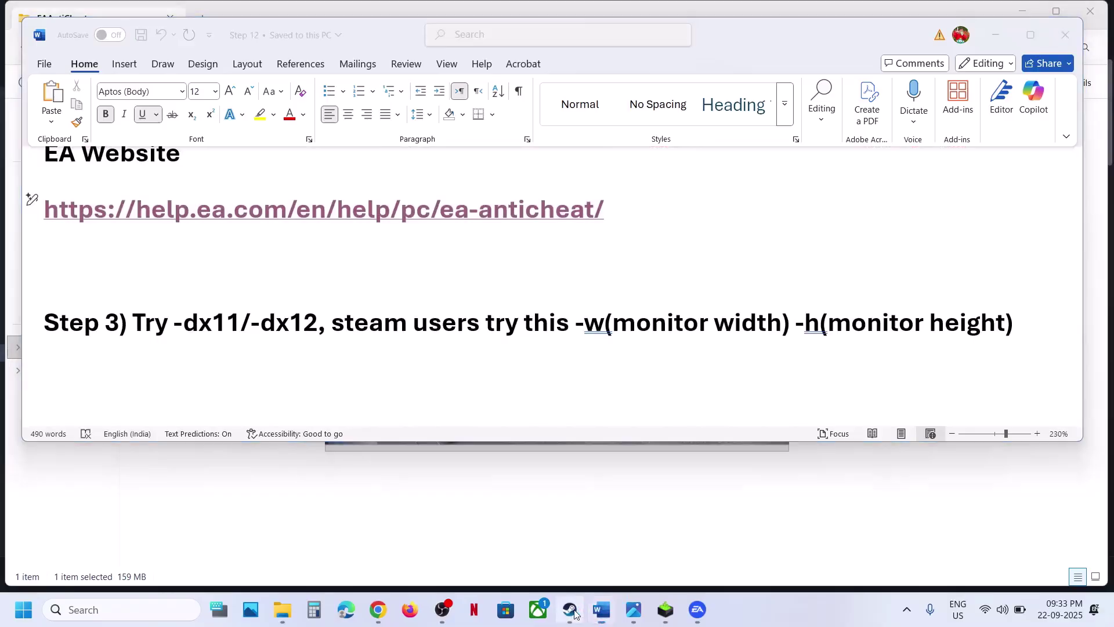
pyautogui.rightClick(116, 353)
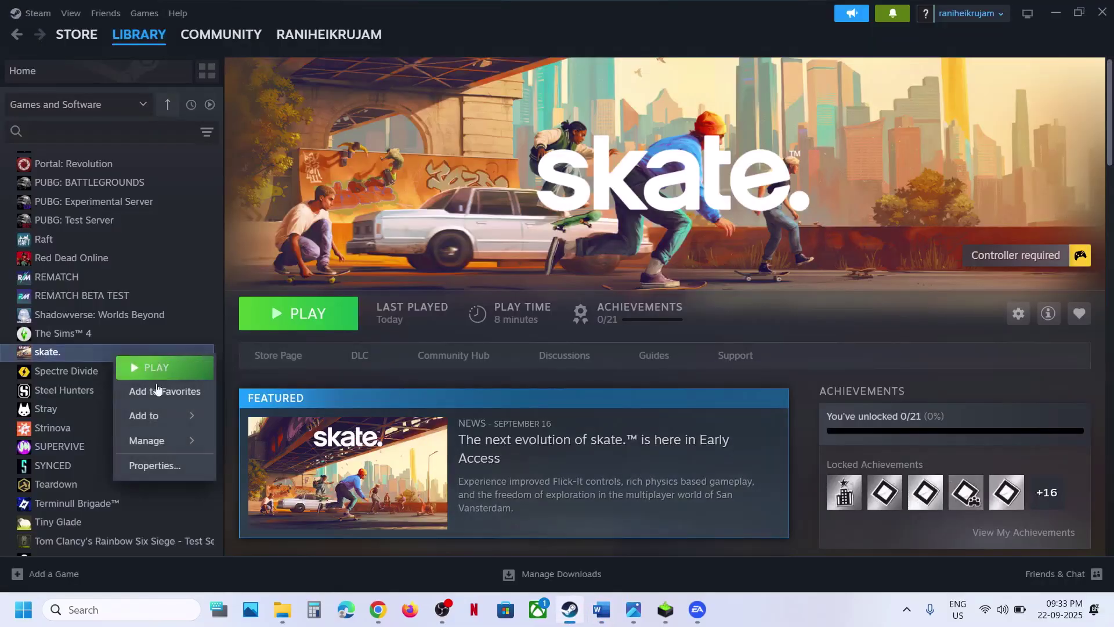
pyautogui.click(167, 473)
pyautogui.click(454, 302)
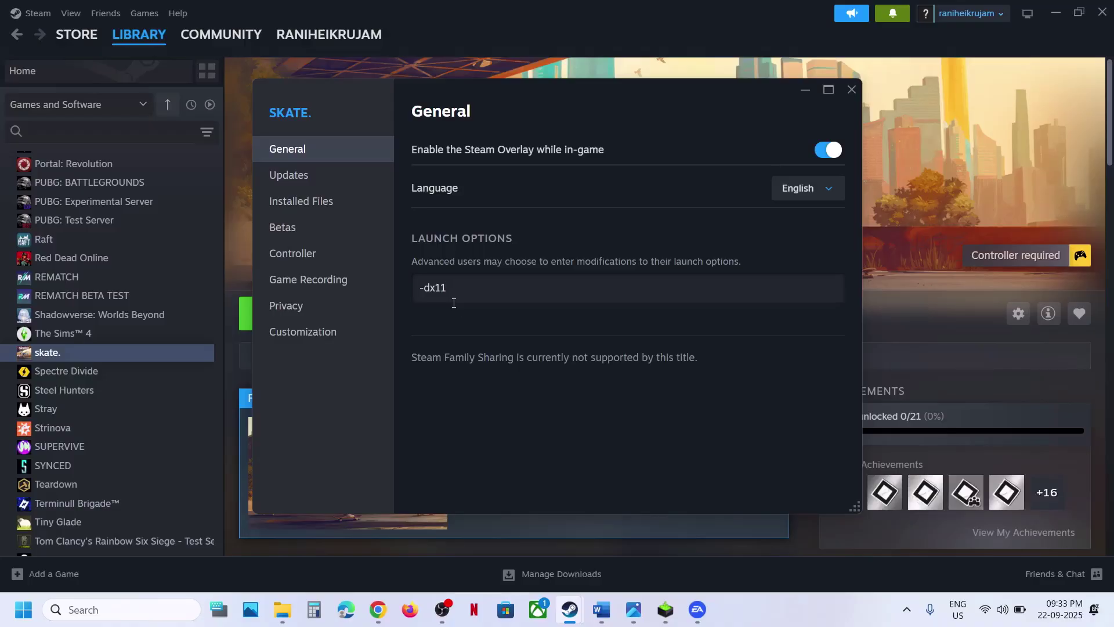
pyautogui.click(851, 90)
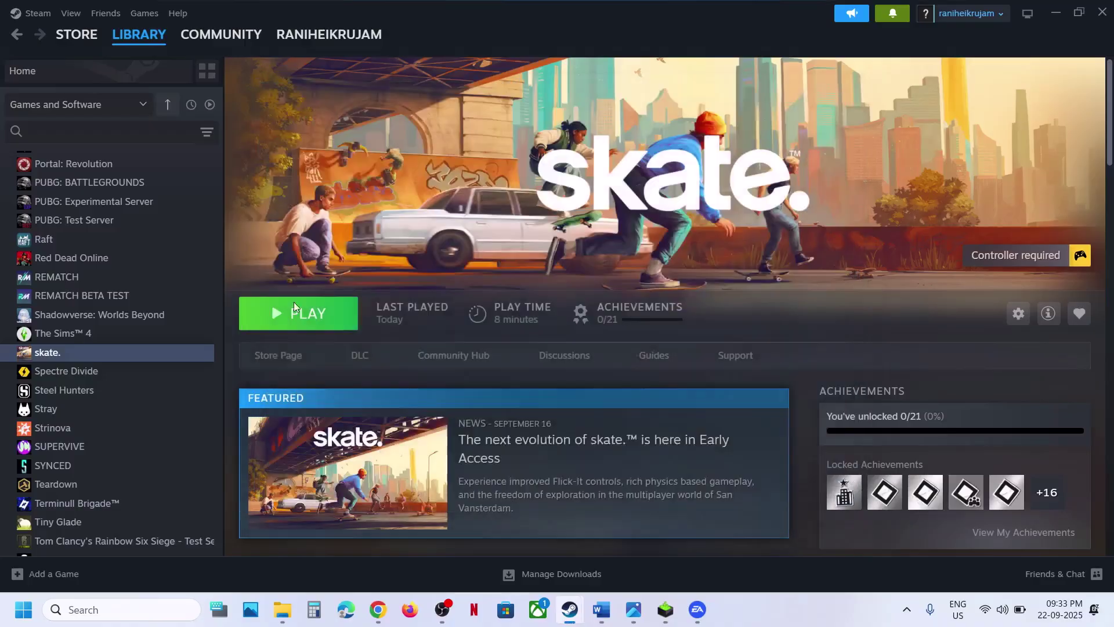
# Reopen skate.'s Steam properties and clear the -dx12 launch option, leaving it empty.
pyautogui.rightClick(156, 358)
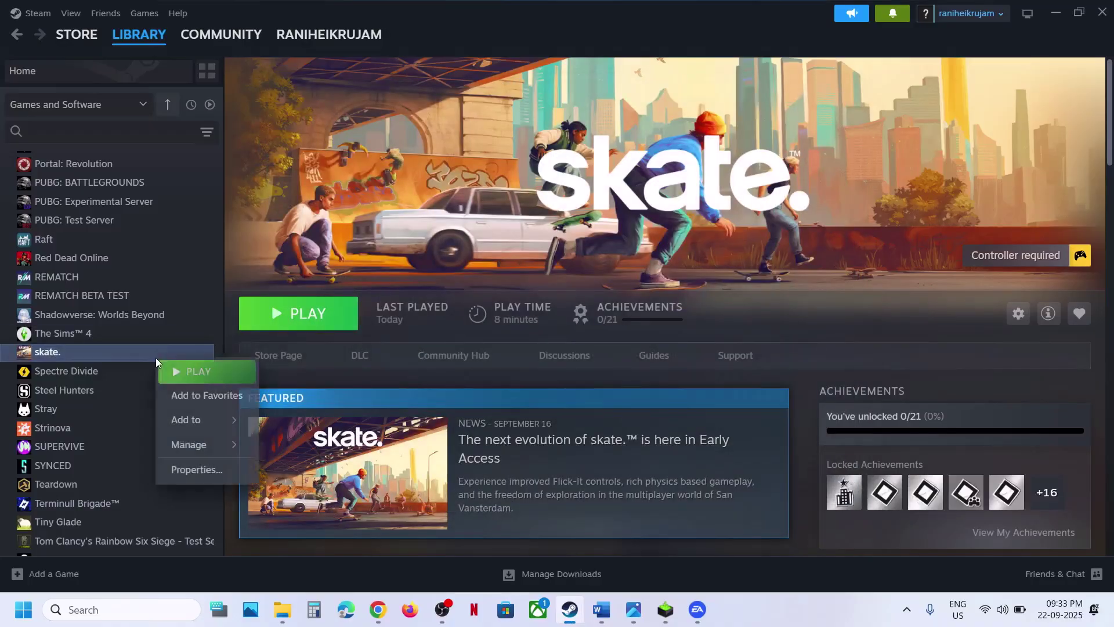
pyautogui.click(204, 468)
pyautogui.click(468, 285)
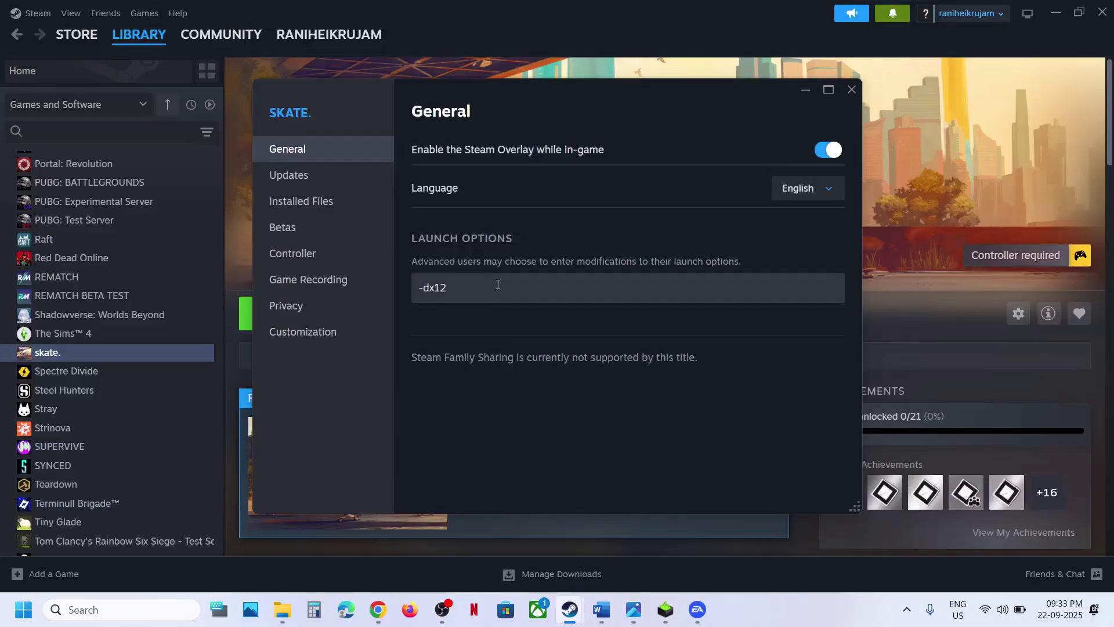
pyautogui.moveTo(498, 284); pyautogui.dragTo(357, 288)
pyautogui.click(517, 374)
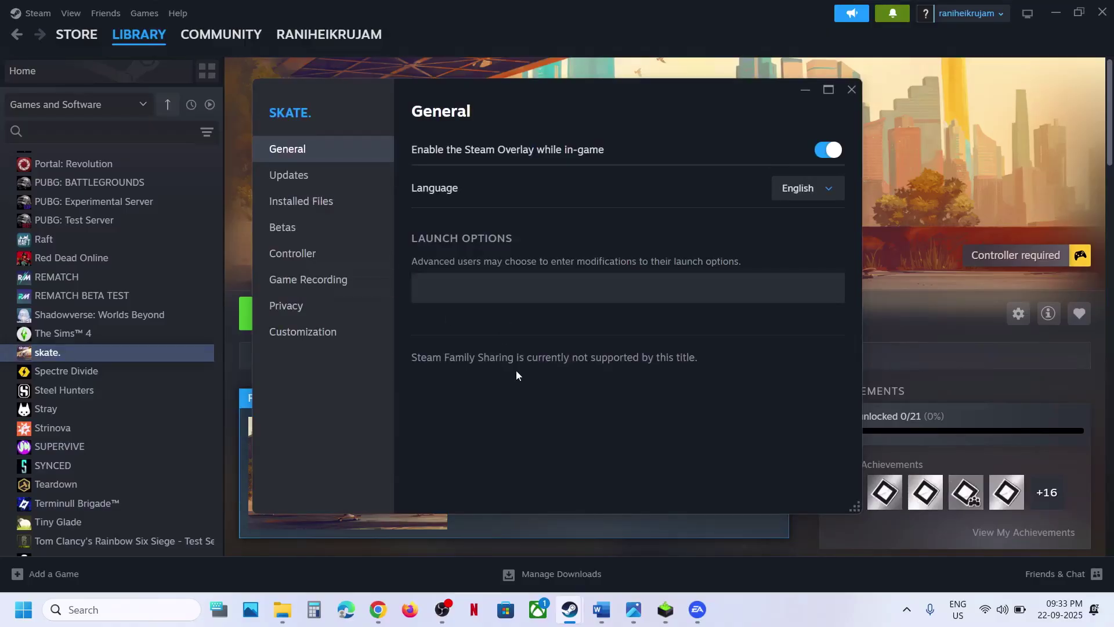
pyautogui.click(852, 89)
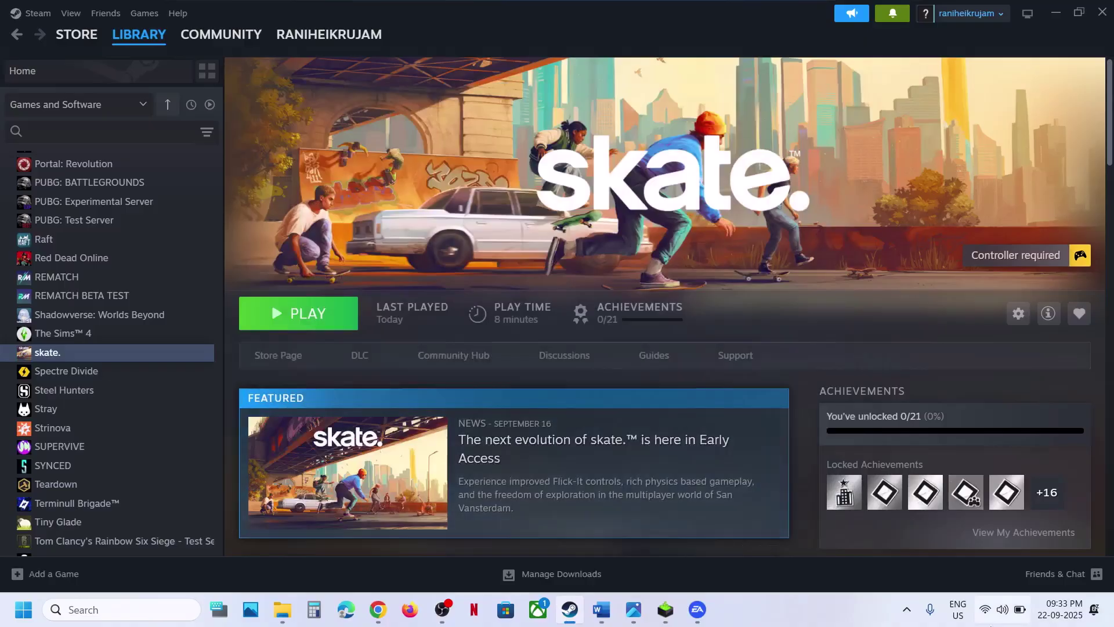
pyautogui.click(914, 617)
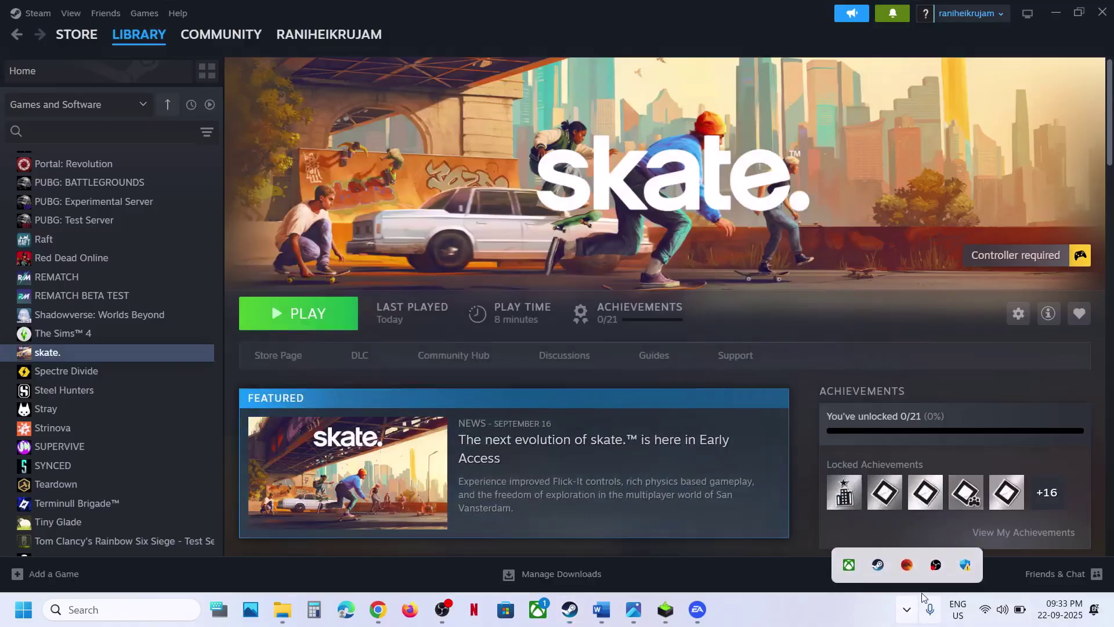
# In the EA app, set skate.™'s advanced launch options to -dx11 and save.
pyautogui.click(908, 567)
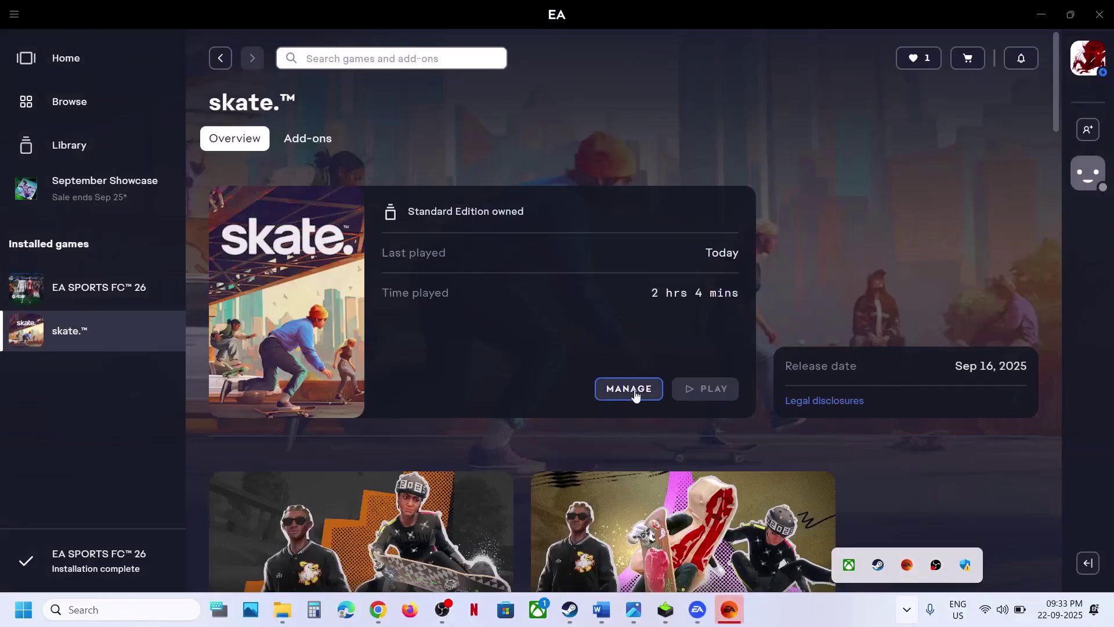
pyautogui.click(636, 393)
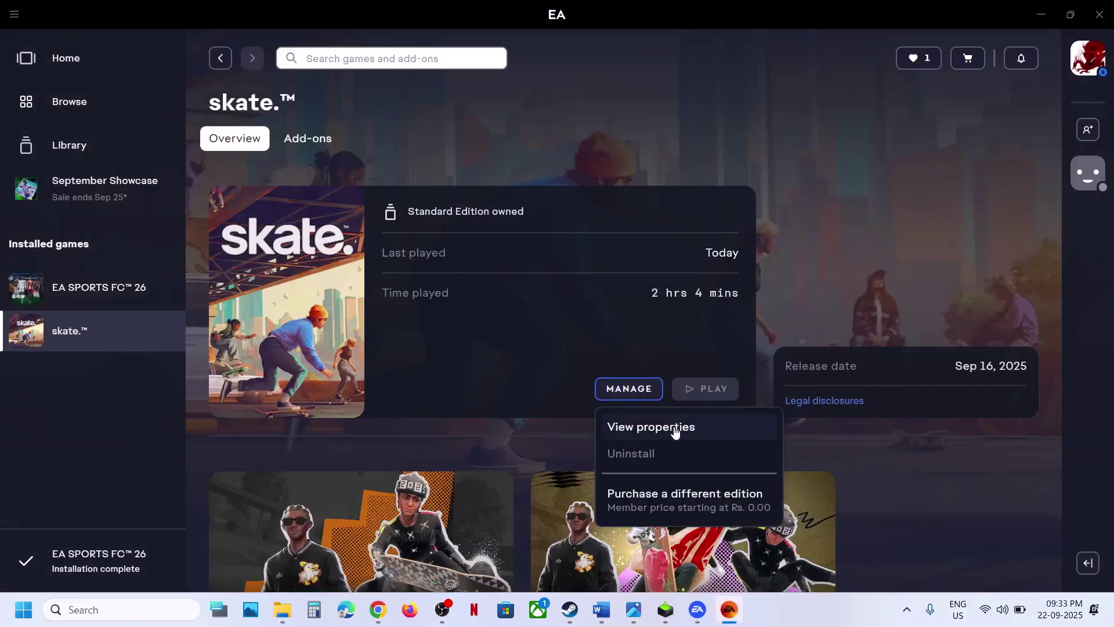
pyautogui.click(538, 361)
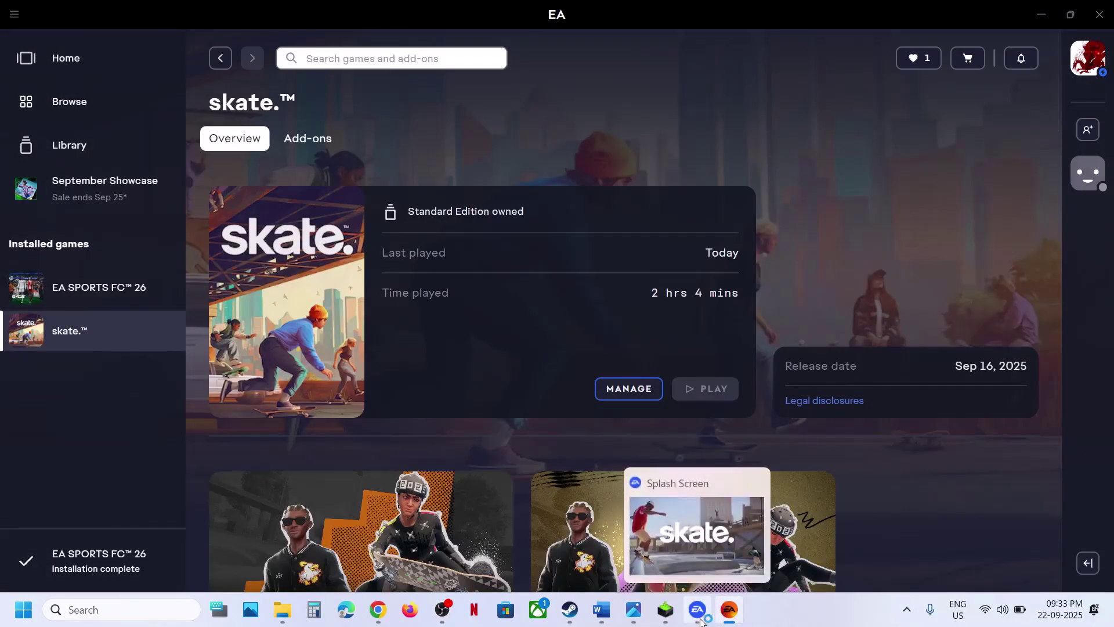
pyautogui.click(694, 537)
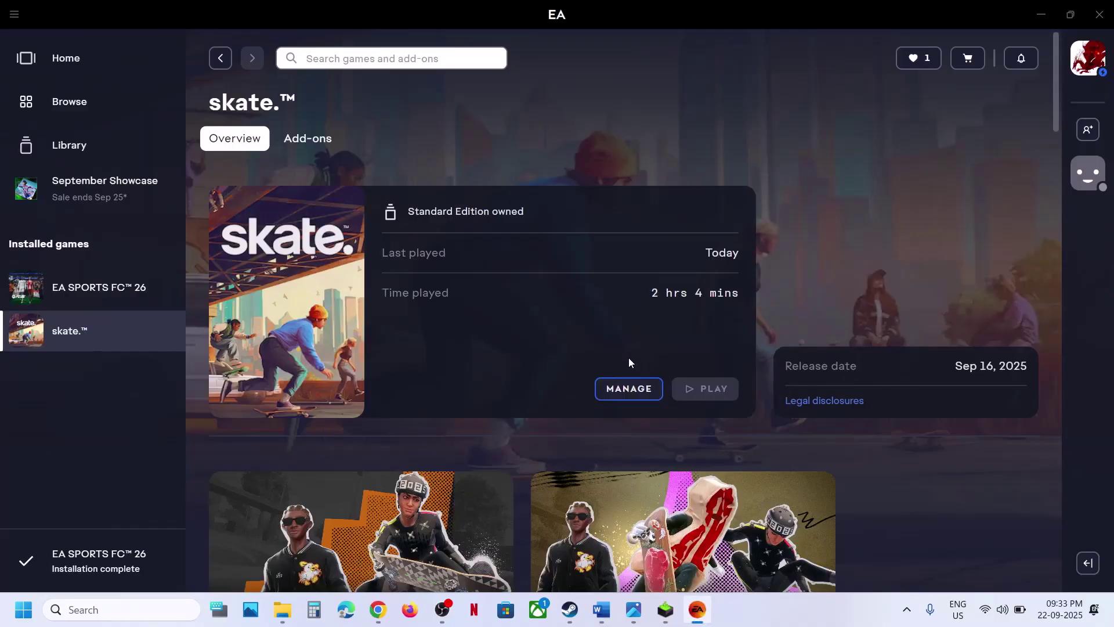
pyautogui.click(630, 391)
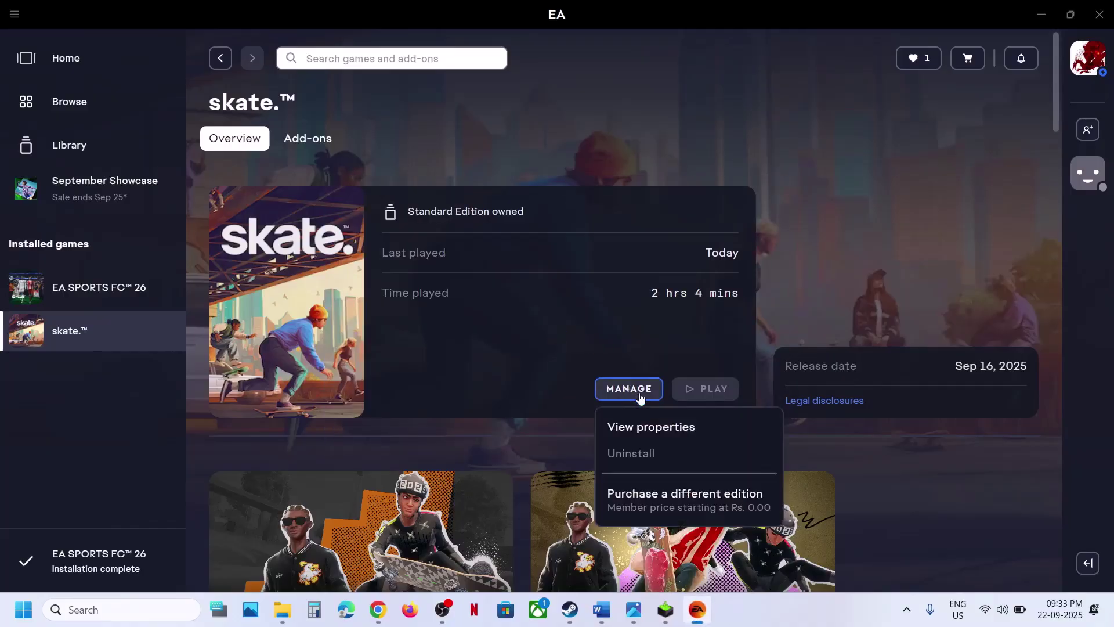
pyautogui.click(652, 430)
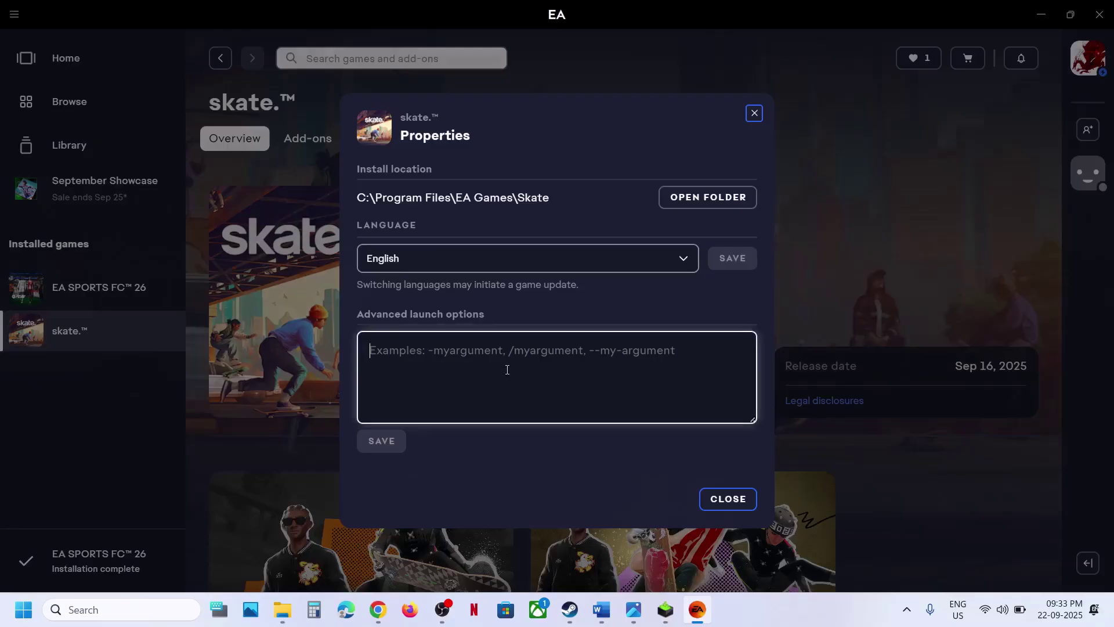
pyautogui.write('-dx11')
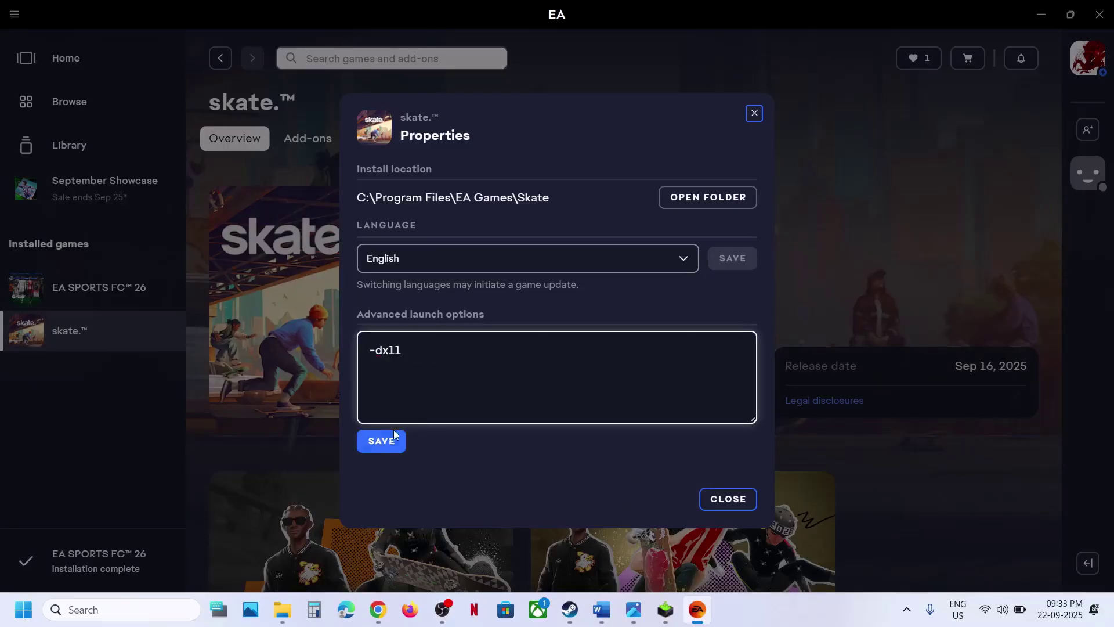
pyautogui.click(394, 433)
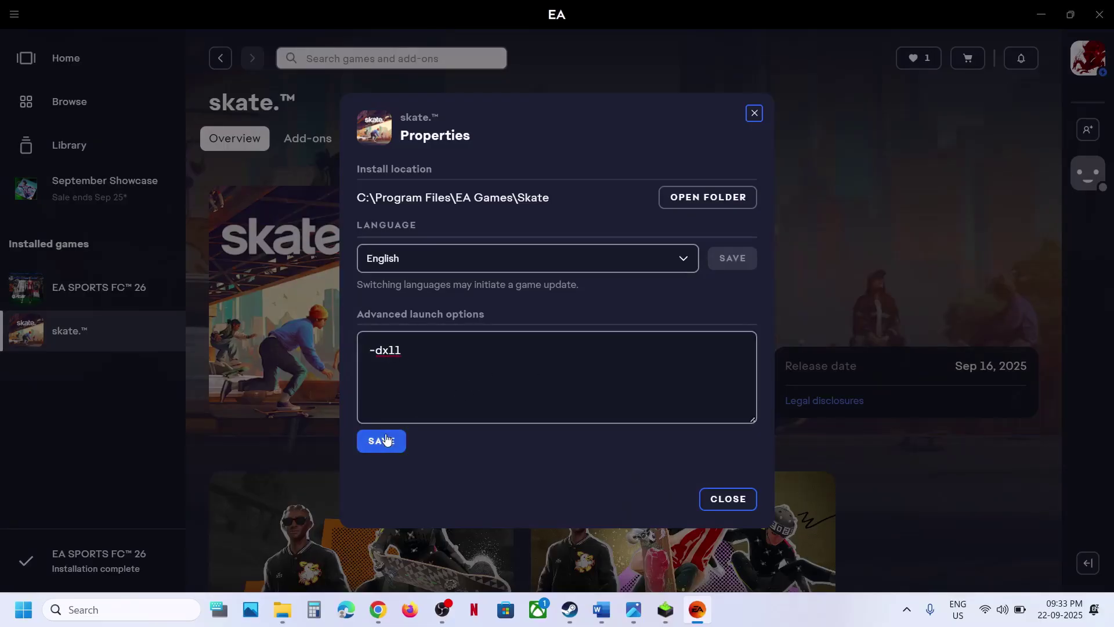
# Change skate.™'s launch option to -dx12 and save.
pyautogui.click(432, 346)
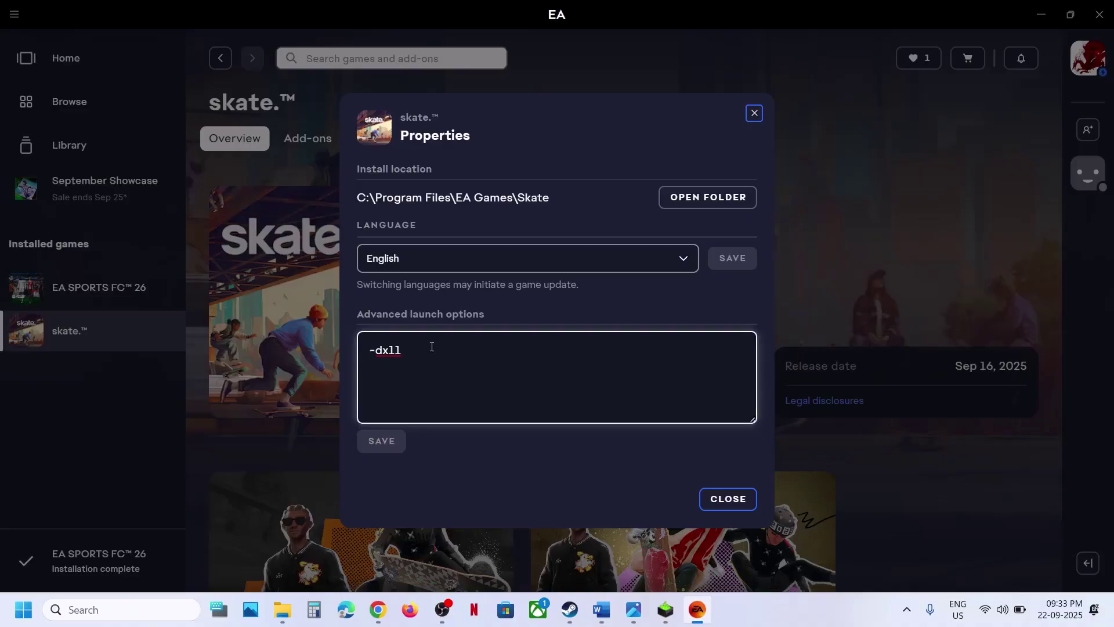
pyautogui.press('BackSpace')
pyautogui.write('2')
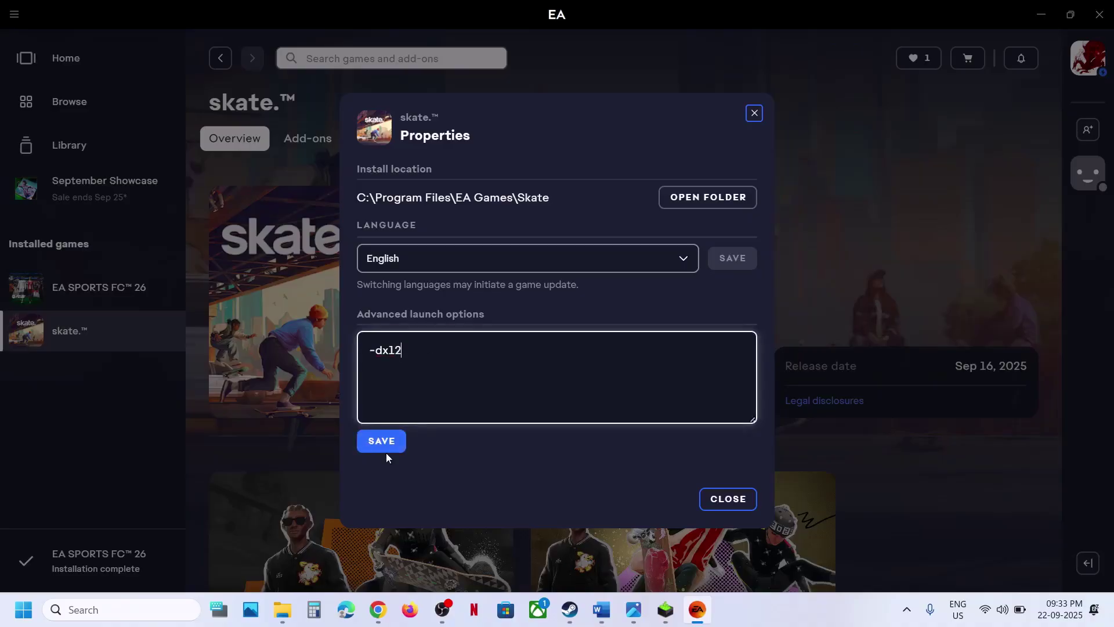
pyautogui.click(385, 448)
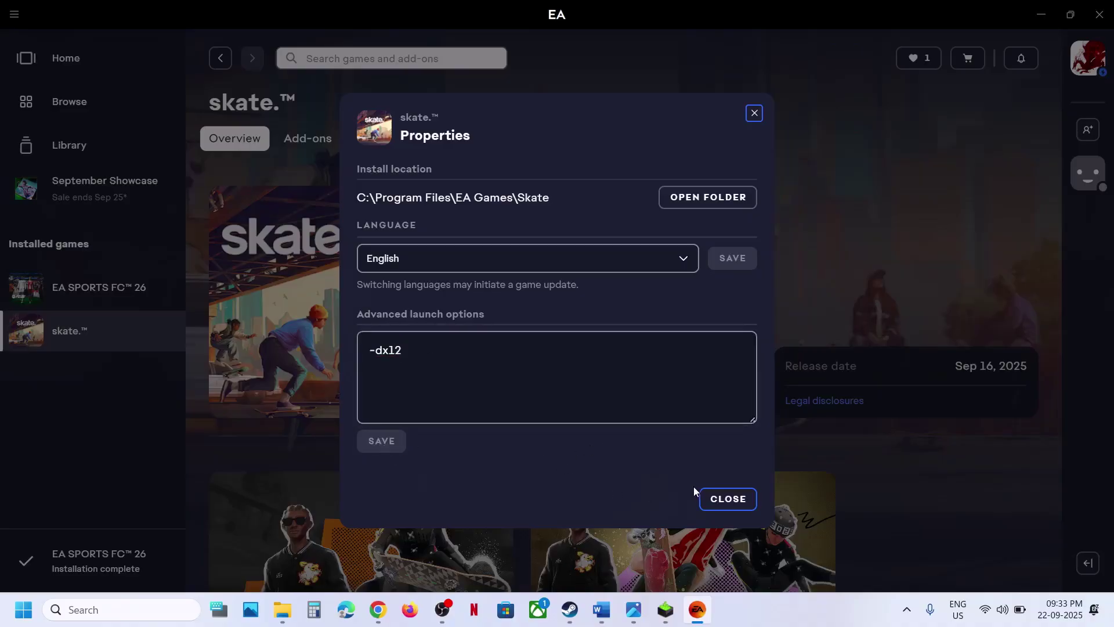
# Clear the advanced launch options, save them empty, and close skate.™'s properties.
pyautogui.moveTo(428, 339); pyautogui.dragTo(360, 341)
pyautogui.press('BackSpace')
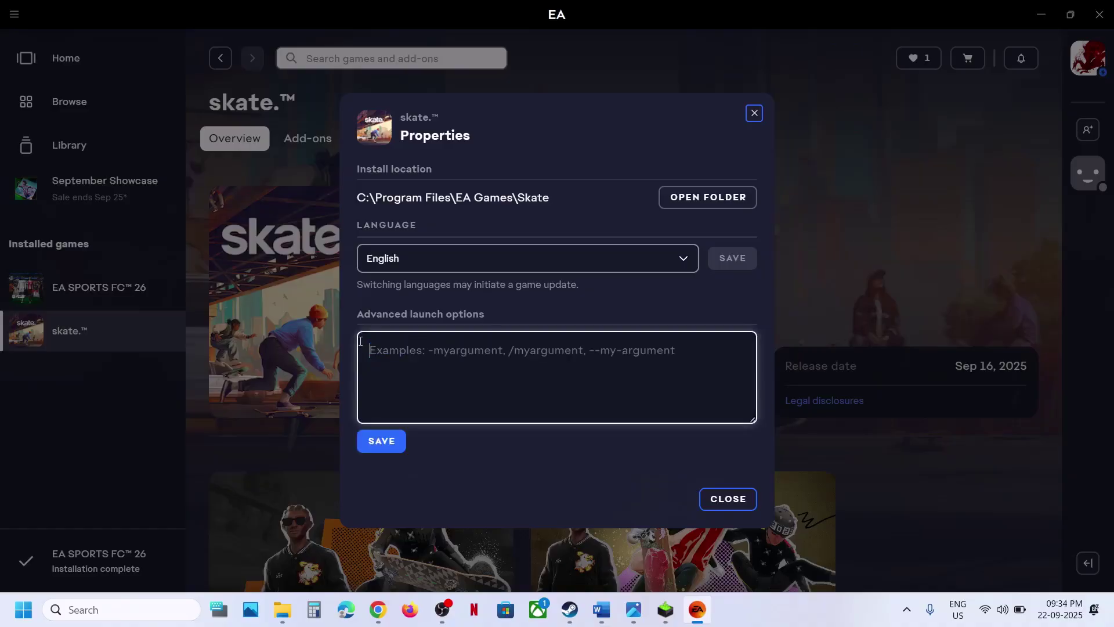
pyautogui.click(387, 447)
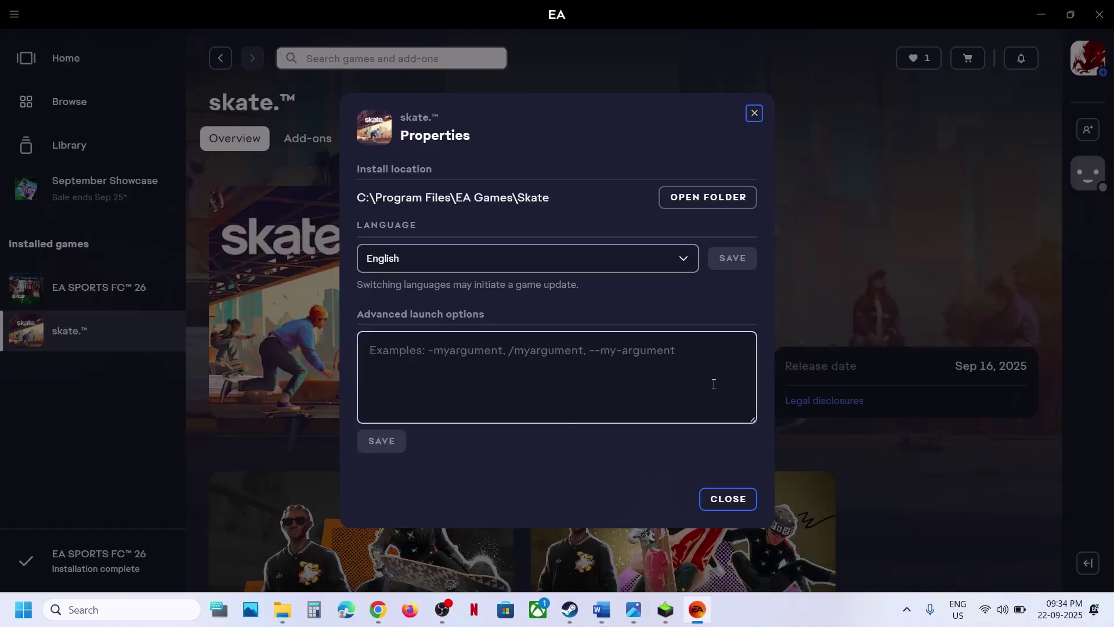
pyautogui.click(736, 505)
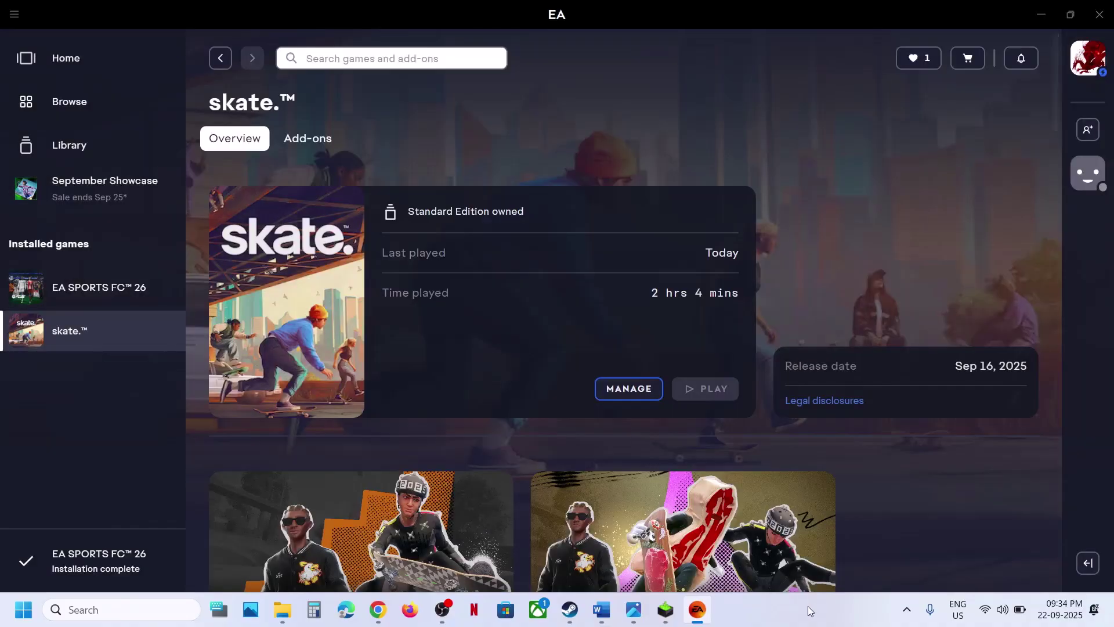
pyautogui.click(807, 606)
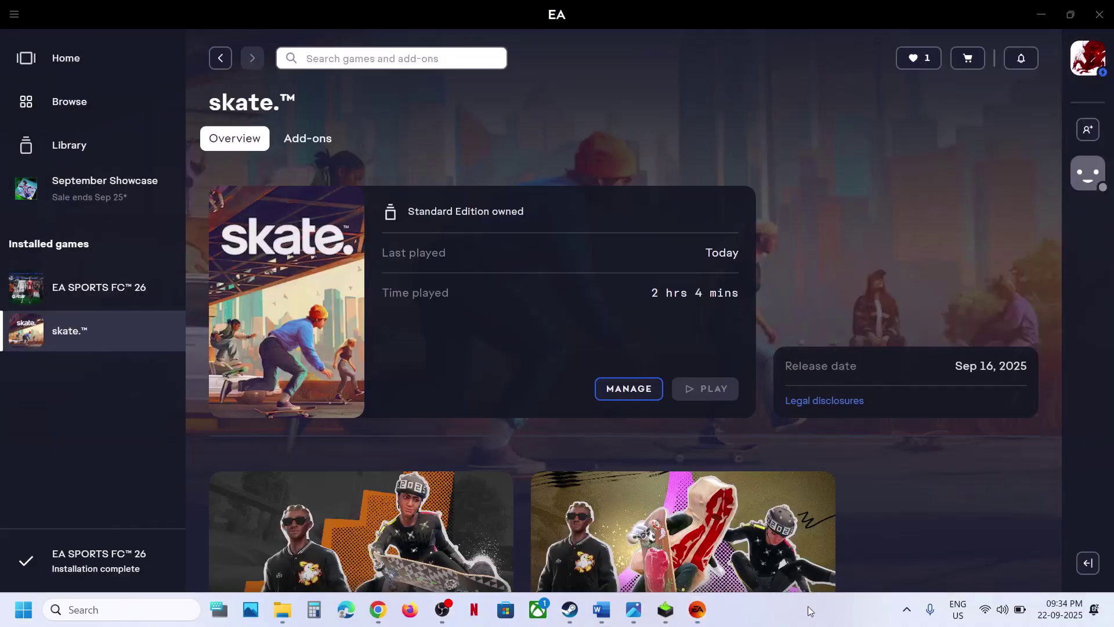
# Scroll the Word notes to Step 3 and select the '-w(monitor width) -h(monitor height)' arguments.
pyautogui.click(603, 611)
pyautogui.scroll(-1, 459, 294)
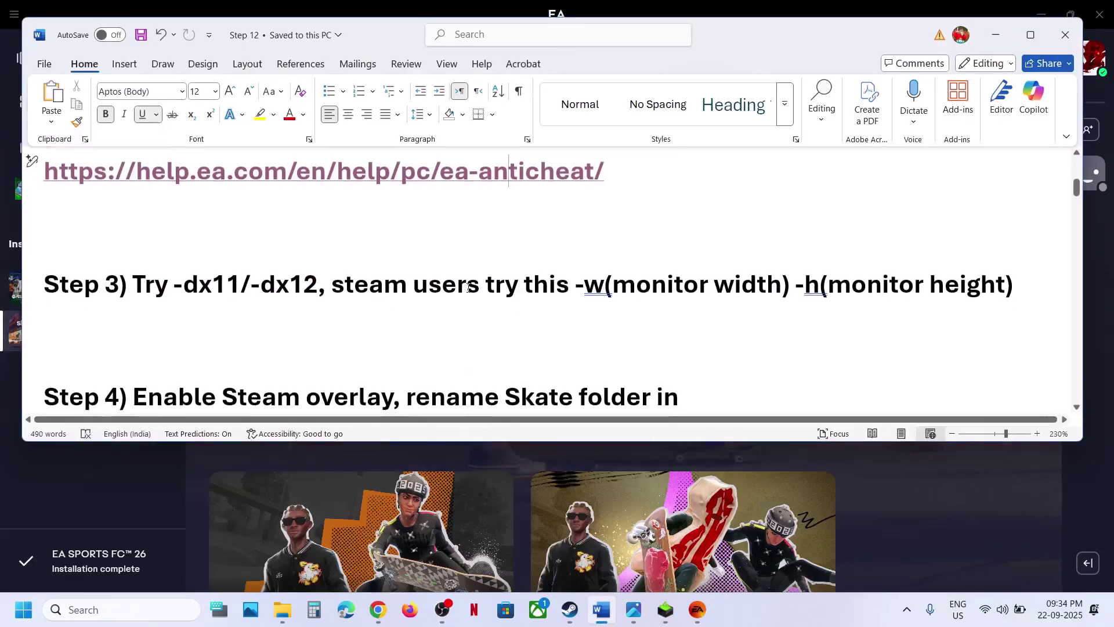
pyautogui.moveTo(343, 287); pyautogui.dragTo(484, 288)
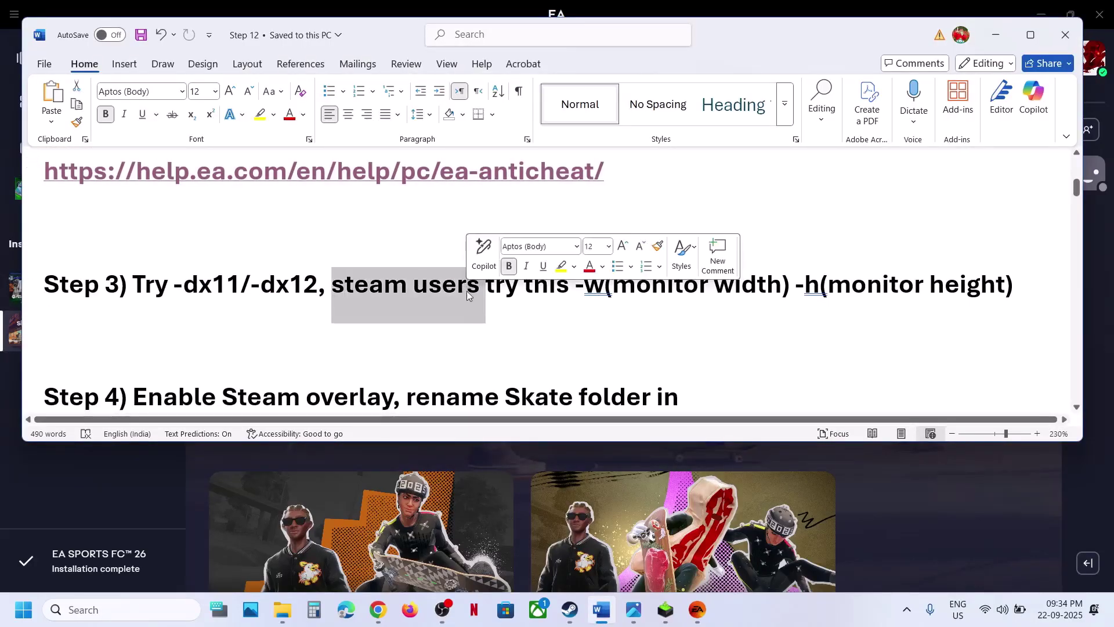
pyautogui.click(468, 290)
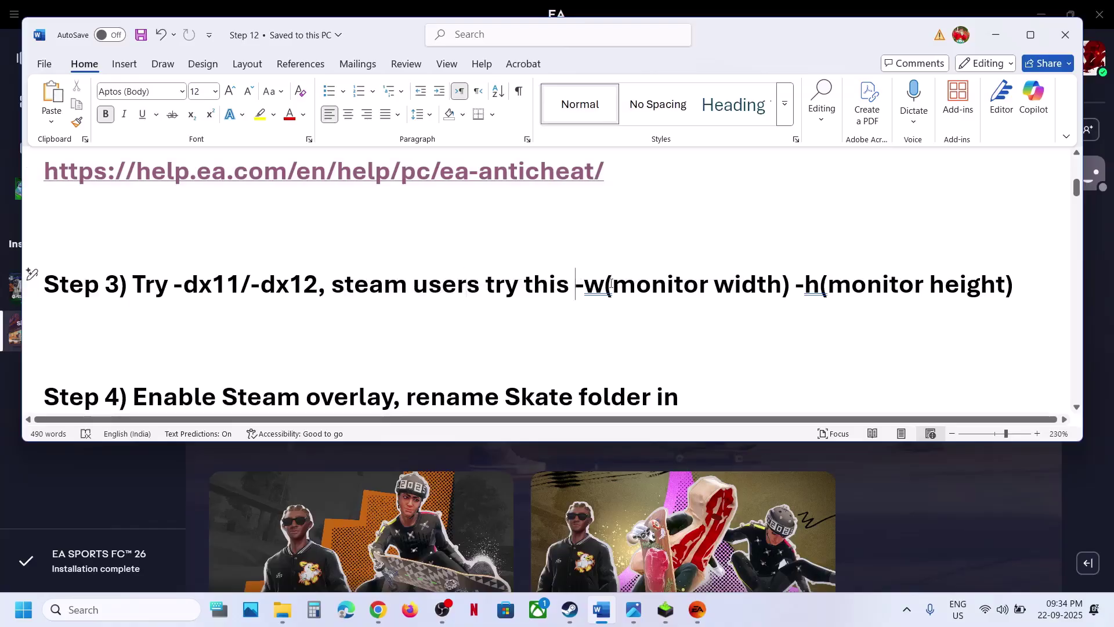
pyautogui.moveTo(611, 284); pyautogui.dragTo(1091, 278)
pyautogui.hotkey('ctrl', 'c')
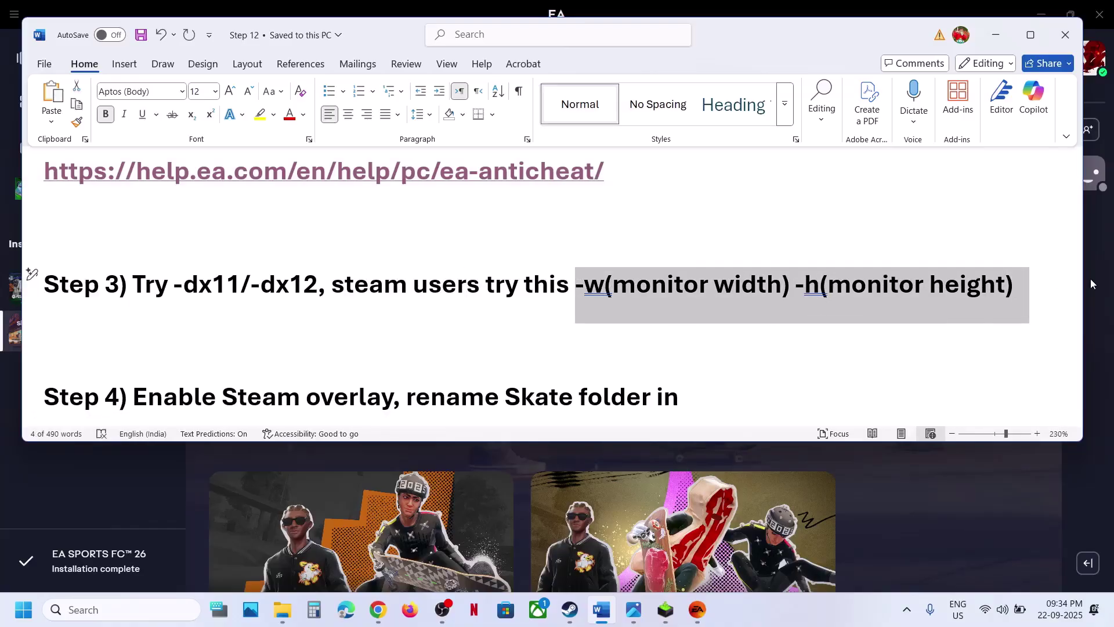
pyautogui.click(569, 610)
pyautogui.rightClick(114, 360)
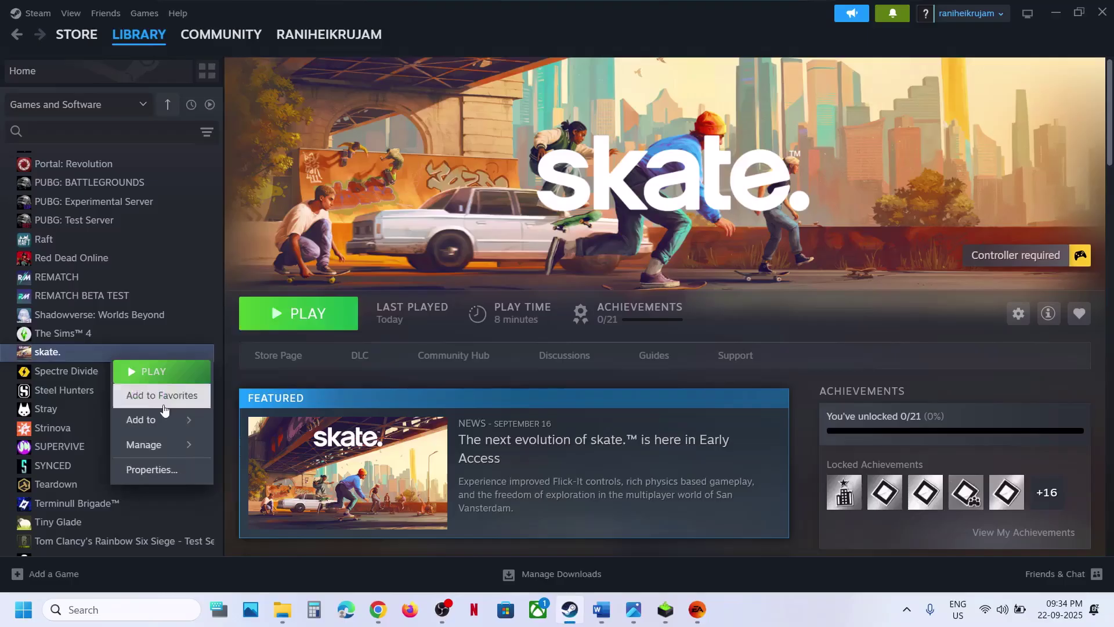
pyautogui.click(152, 470)
pyautogui.click(449, 294)
pyautogui.hotkey('ctrl', 'v')
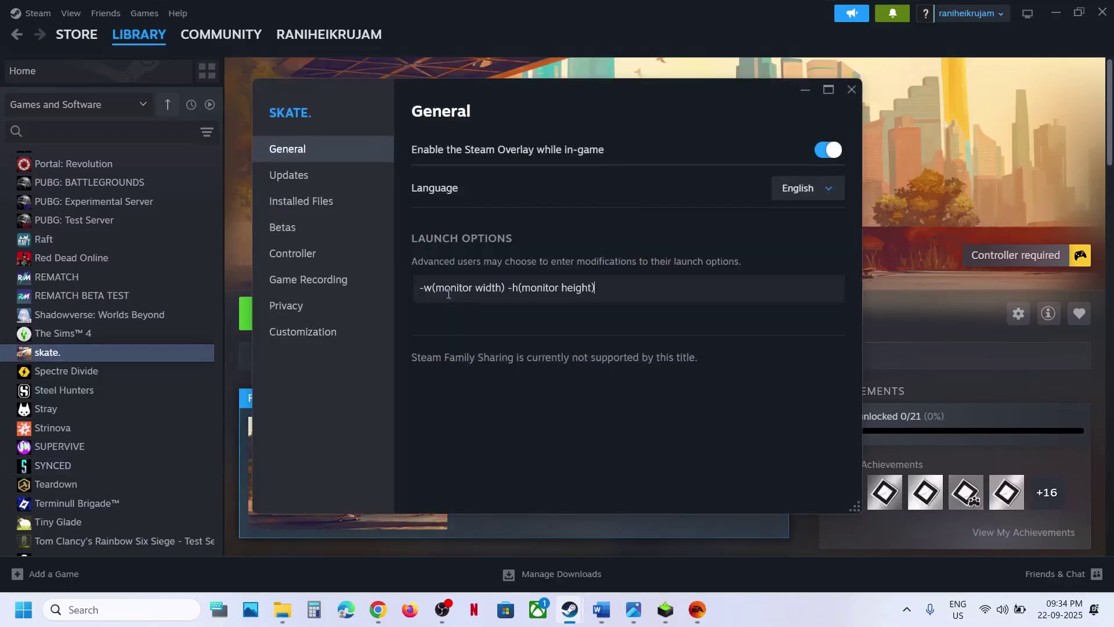
pyautogui.click(851, 90)
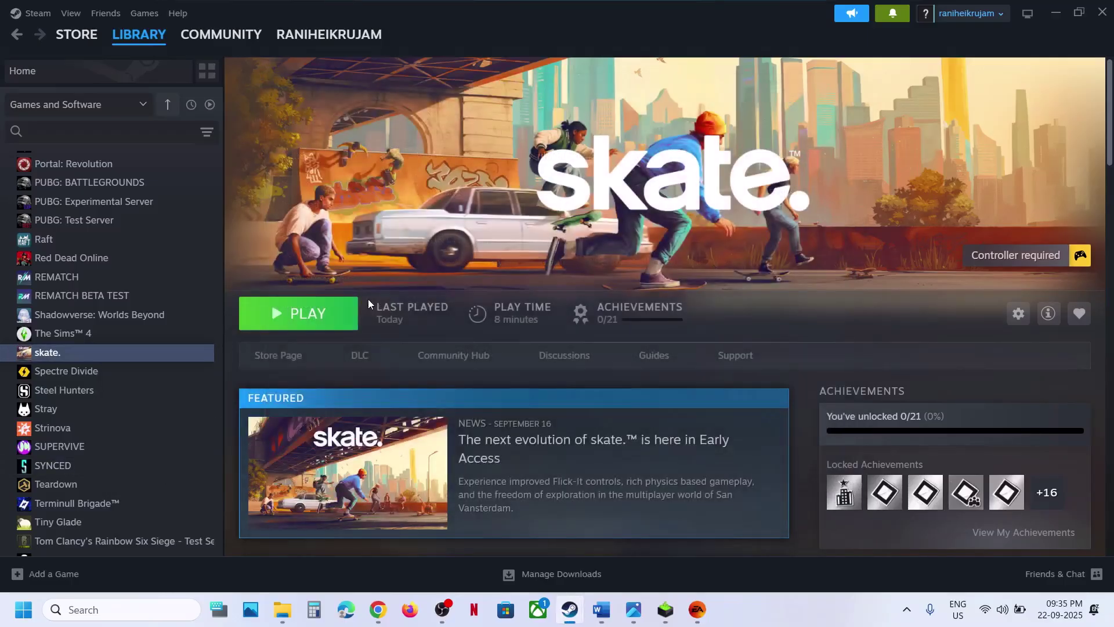
pyautogui.rightClick(81, 355)
pyautogui.click(116, 465)
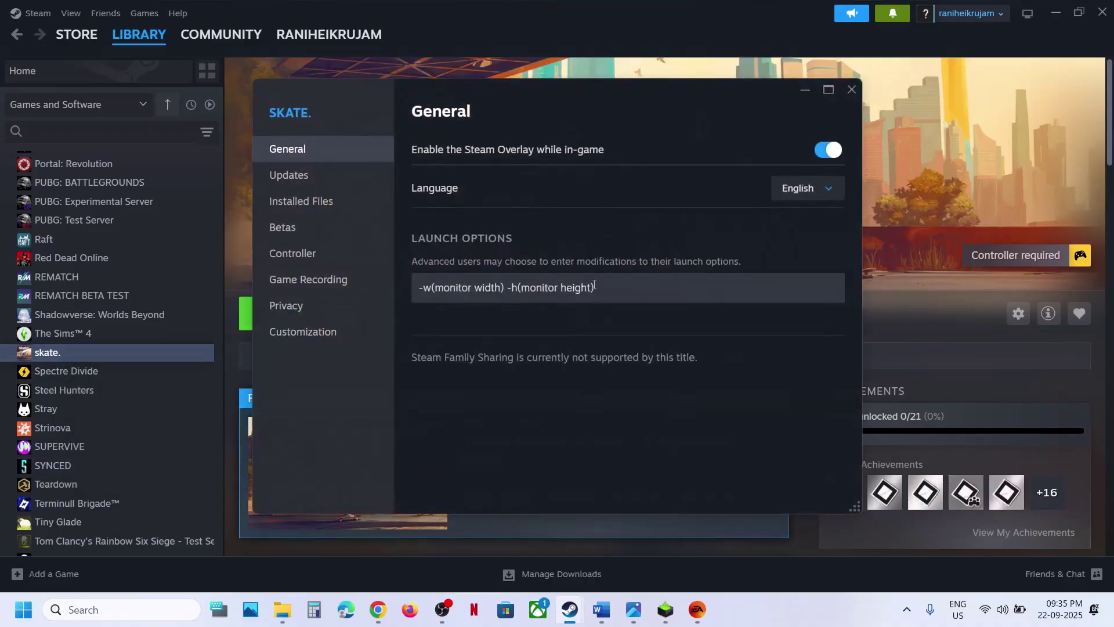
pyautogui.tripleClick(601, 284)
pyautogui.press('BackSpace')
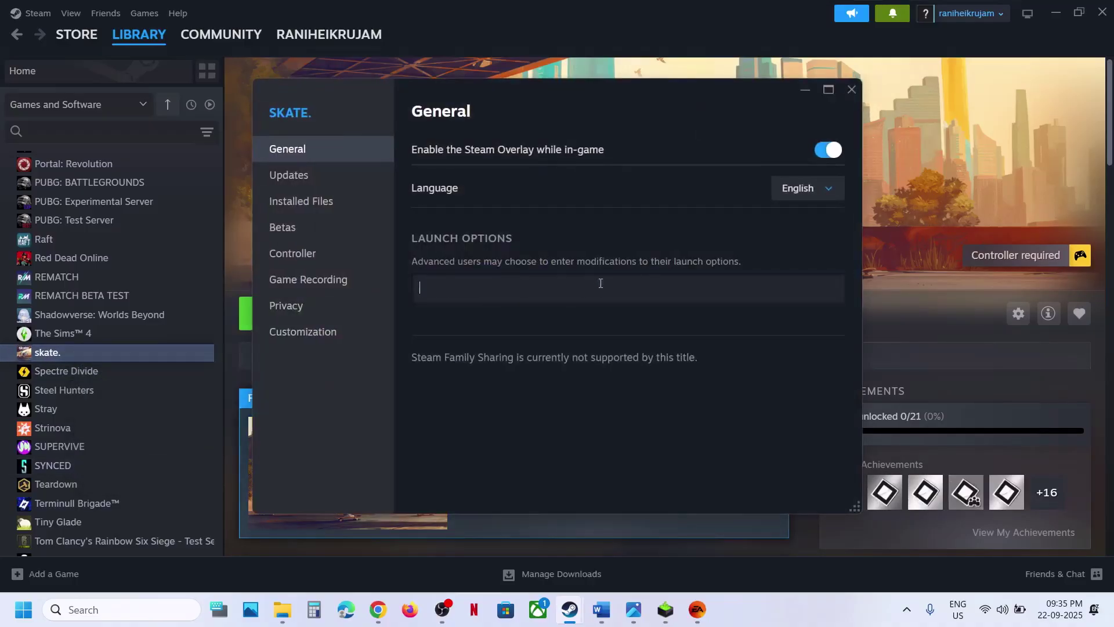
pyautogui.click(851, 89)
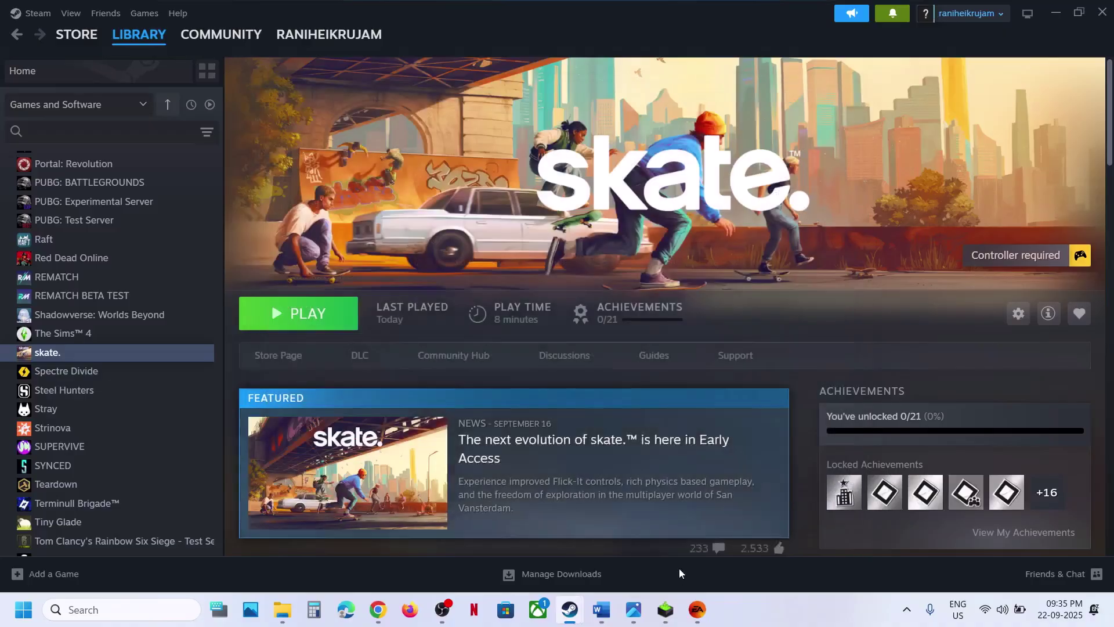
pyautogui.click(604, 613)
pyautogui.scroll(-2, 438, 339)
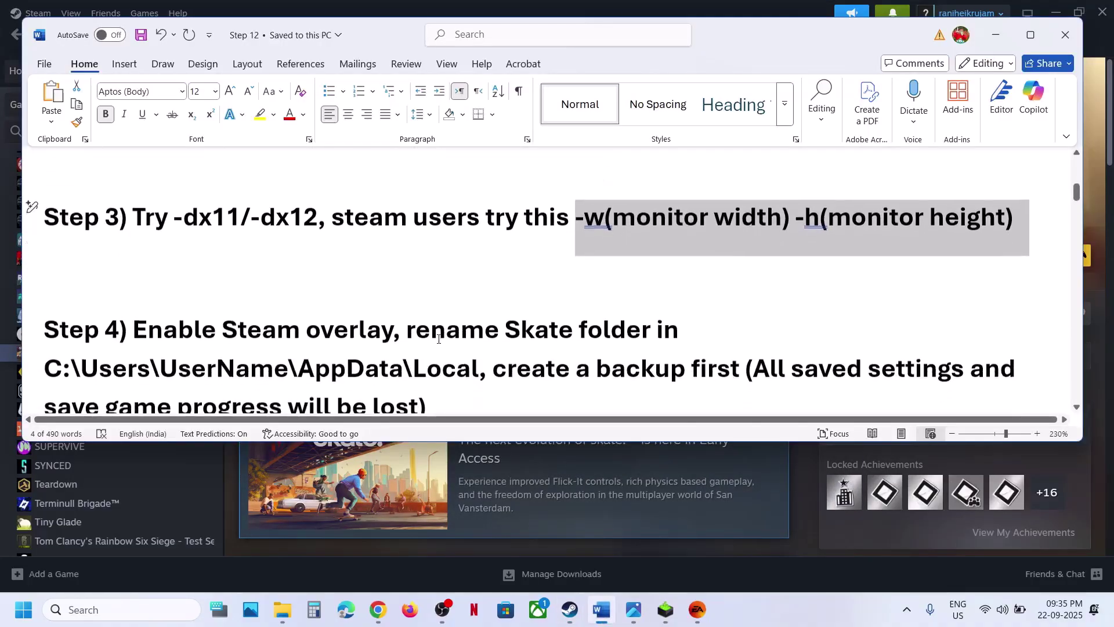
pyautogui.moveTo(134, 330); pyautogui.dragTo(393, 329)
pyautogui.click(471, 4)
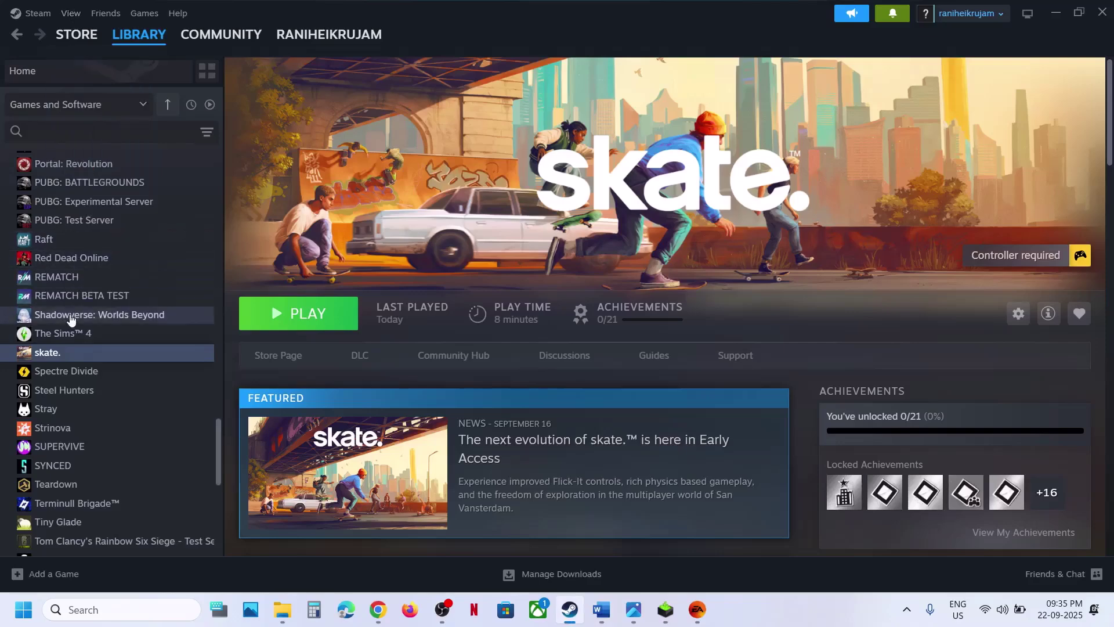
pyautogui.rightClick(63, 351)
pyautogui.click(104, 462)
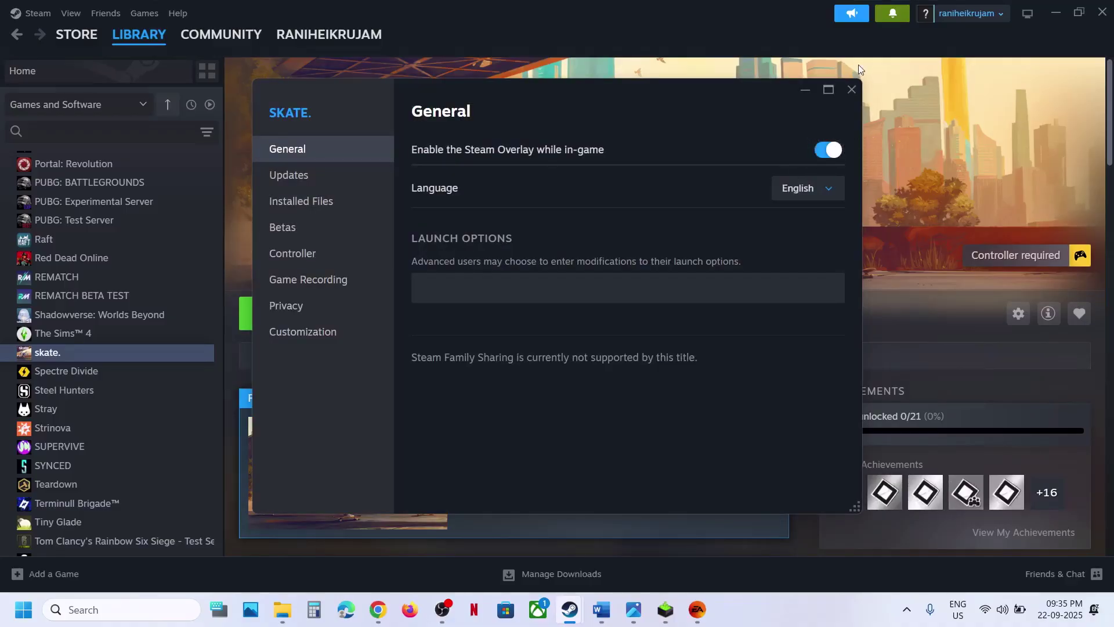
pyautogui.click(851, 90)
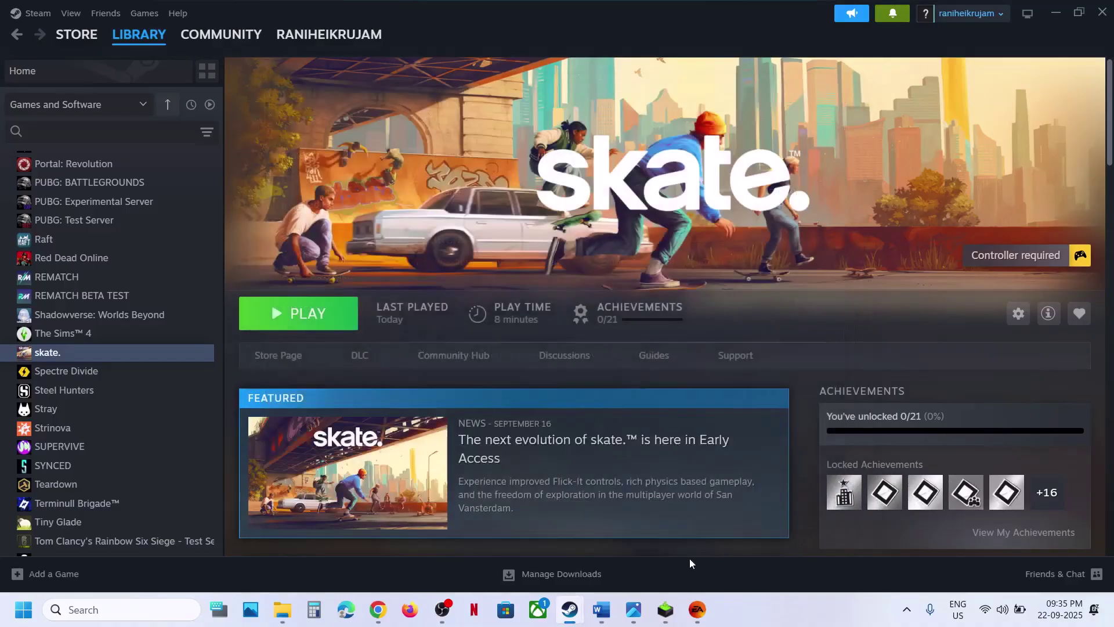
pyautogui.click(601, 609)
# In File Explorer, open the user's profile folder under Local Disk (C:)\Users.
pyautogui.scroll(-1, 484, 333)
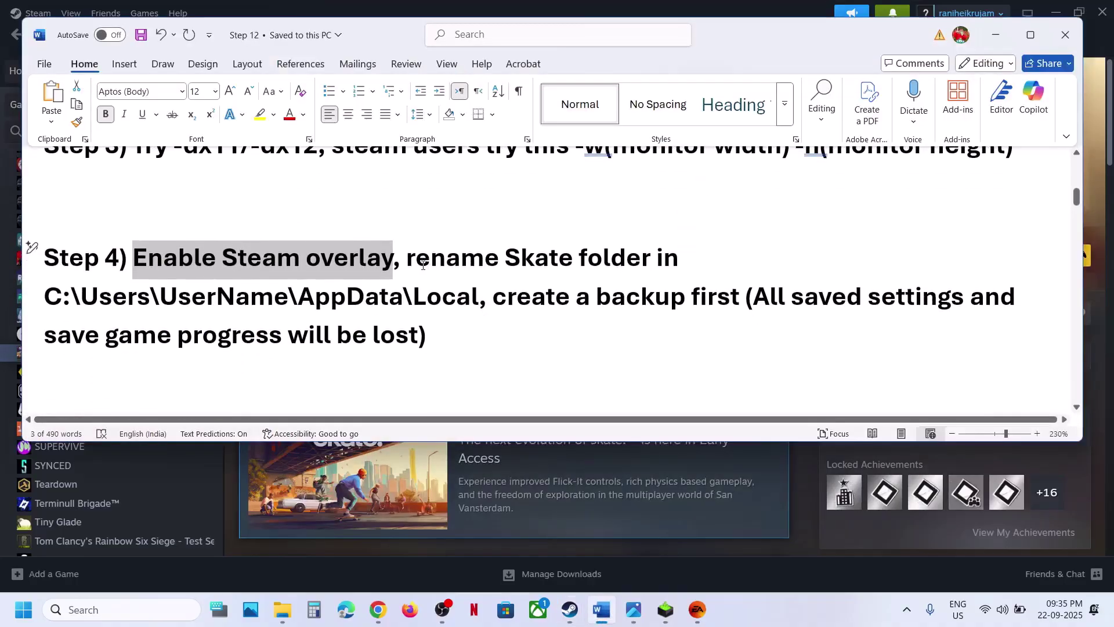
pyautogui.moveTo(416, 256); pyautogui.dragTo(430, 360)
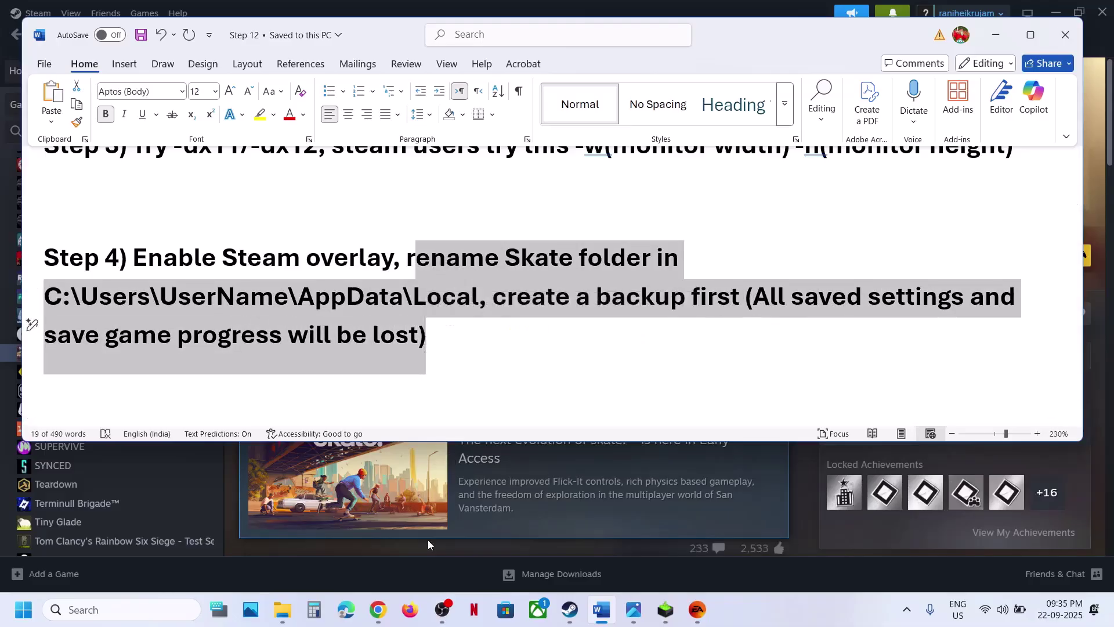
pyautogui.moveTo(286, 611)
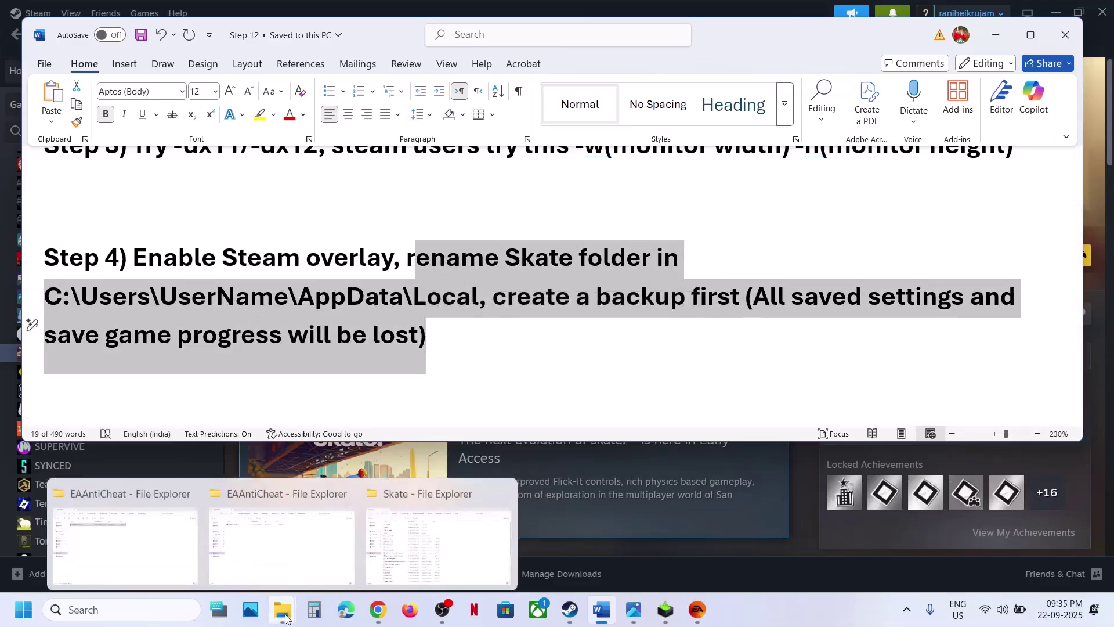
pyautogui.click(279, 560)
pyautogui.click(51, 347)
pyautogui.click(187, 153)
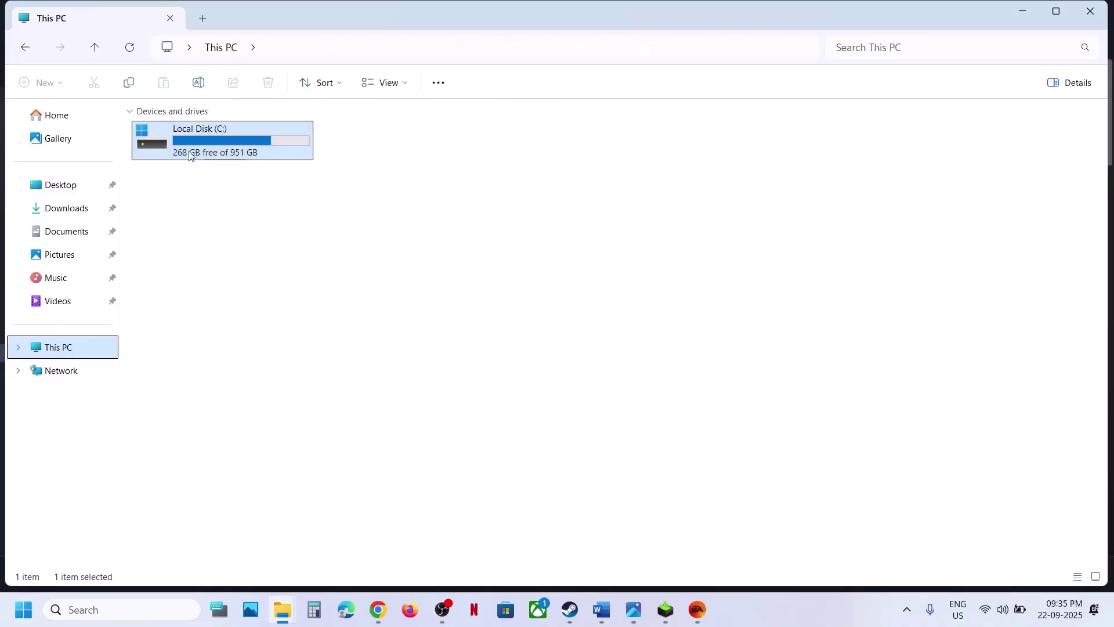
pyautogui.doubleClick(187, 153)
pyautogui.doubleClick(182, 391)
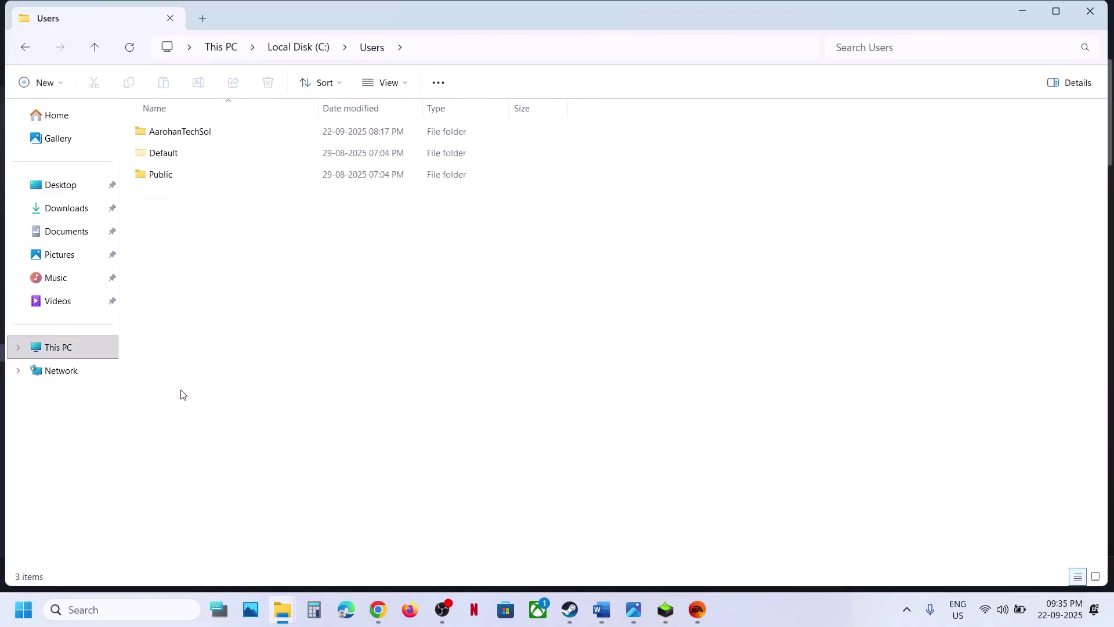
pyautogui.doubleClick(214, 135)
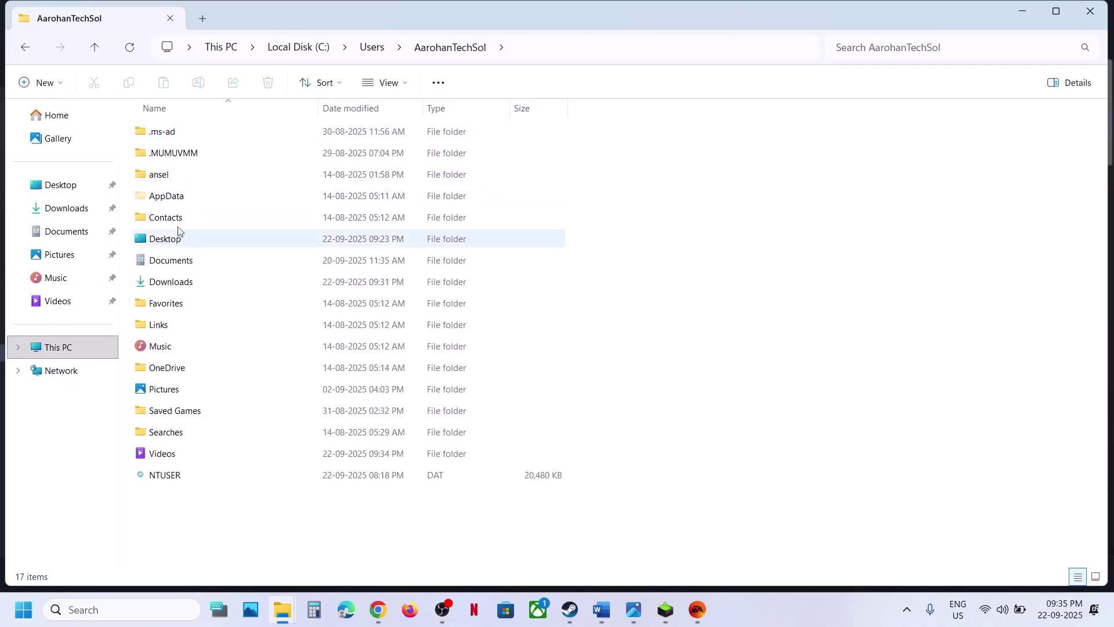
# Confirm hidden items are shown and open AppData\Local.
pyautogui.click(173, 200)
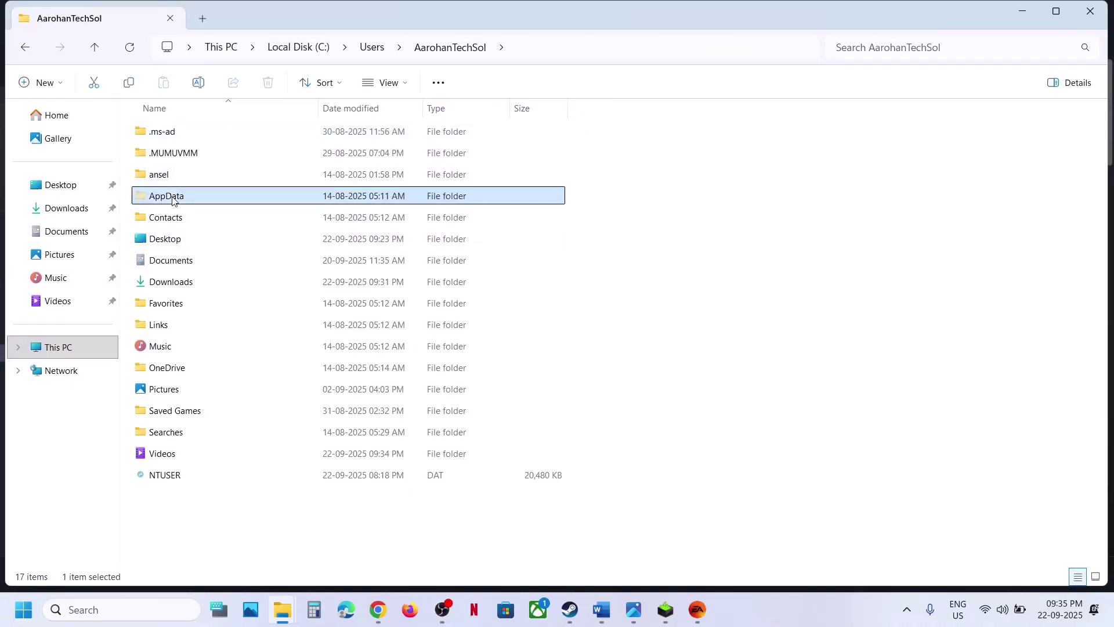
pyautogui.click(409, 87)
pyautogui.moveTo(448, 361)
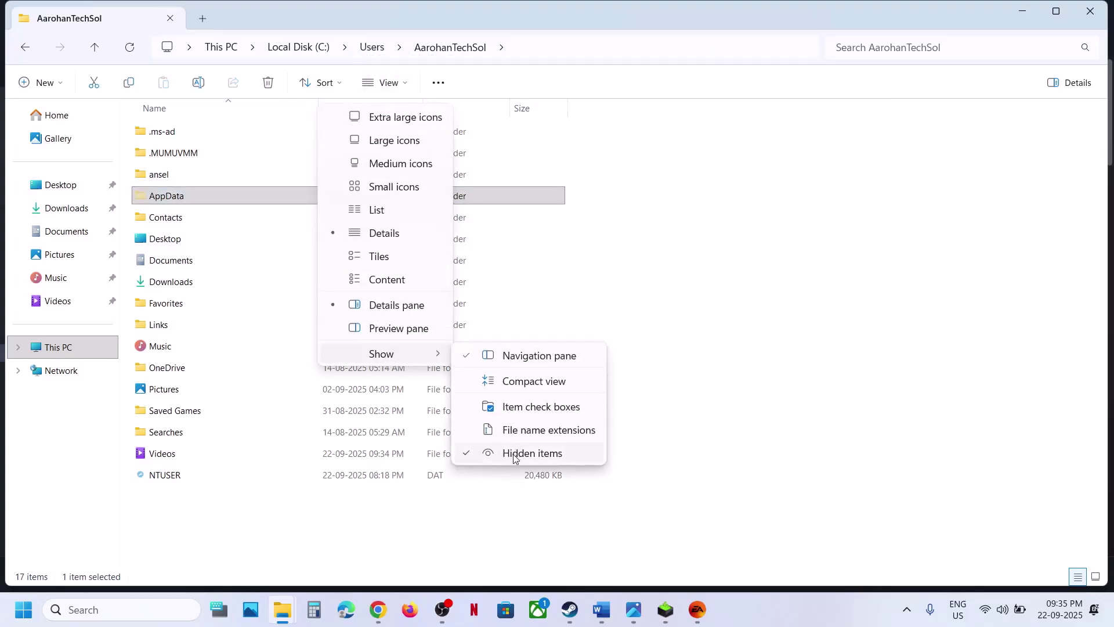
pyautogui.click(179, 199)
pyautogui.doubleClick(179, 199)
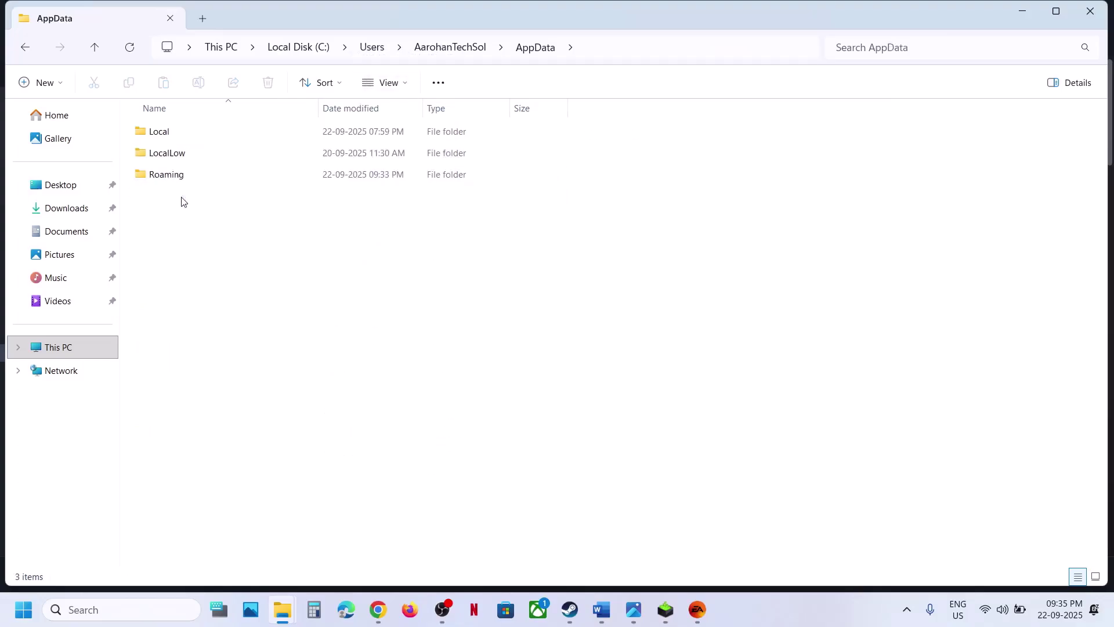
pyautogui.doubleClick(171, 141)
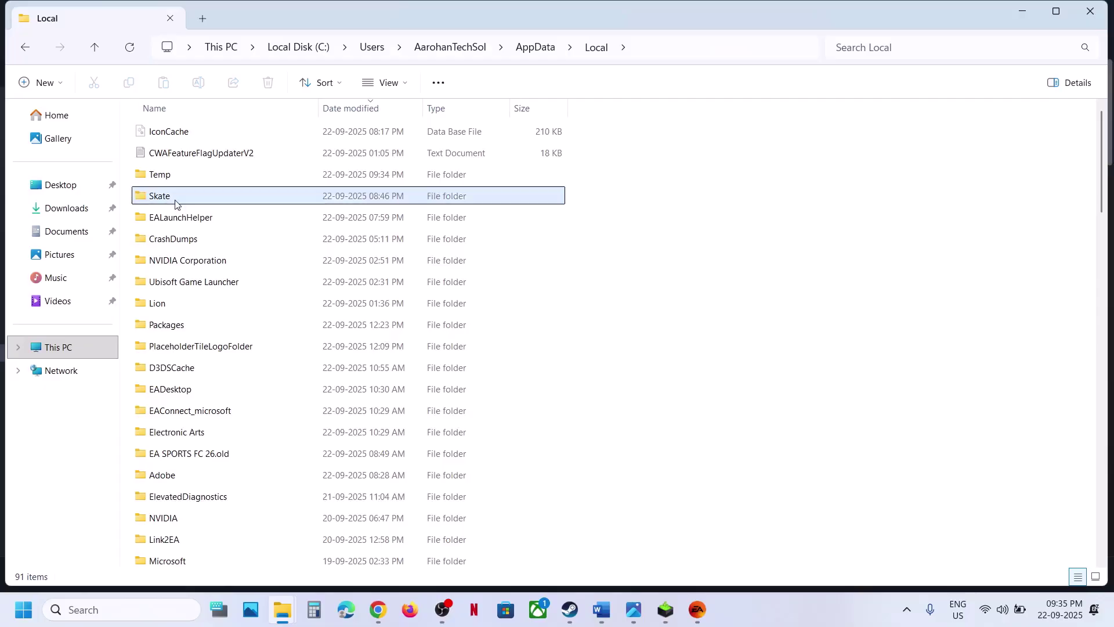
# Copy the Skate folder and paste a backup of it onto the desktop.
pyautogui.rightClick(176, 203)
pyautogui.click(241, 221)
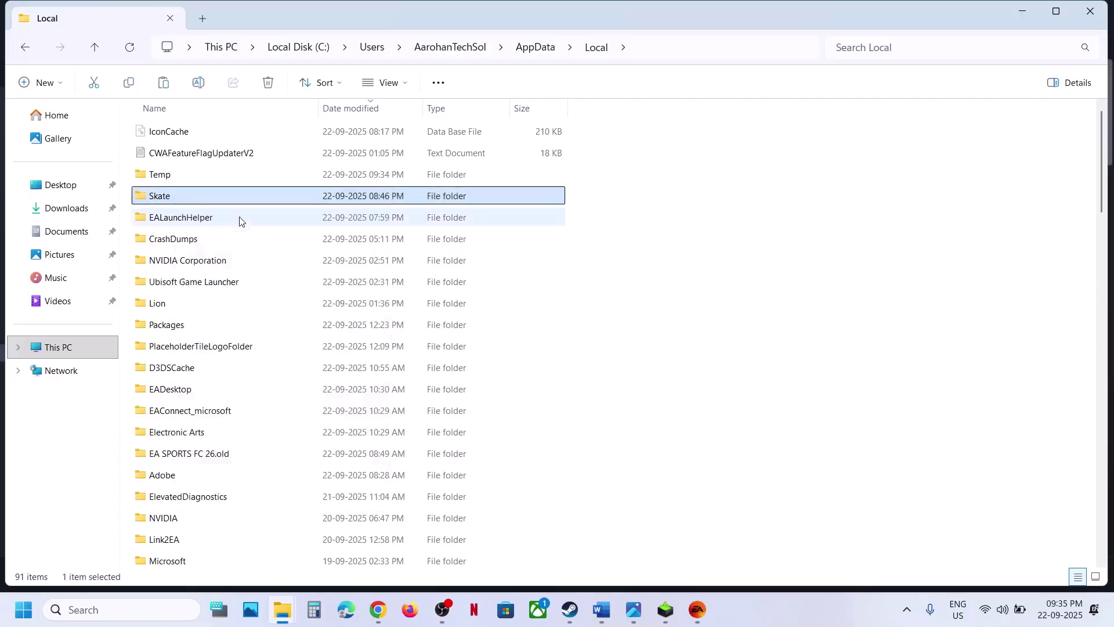
pyautogui.press('super+d')
pyautogui.hotkey('ctrl', 'v')
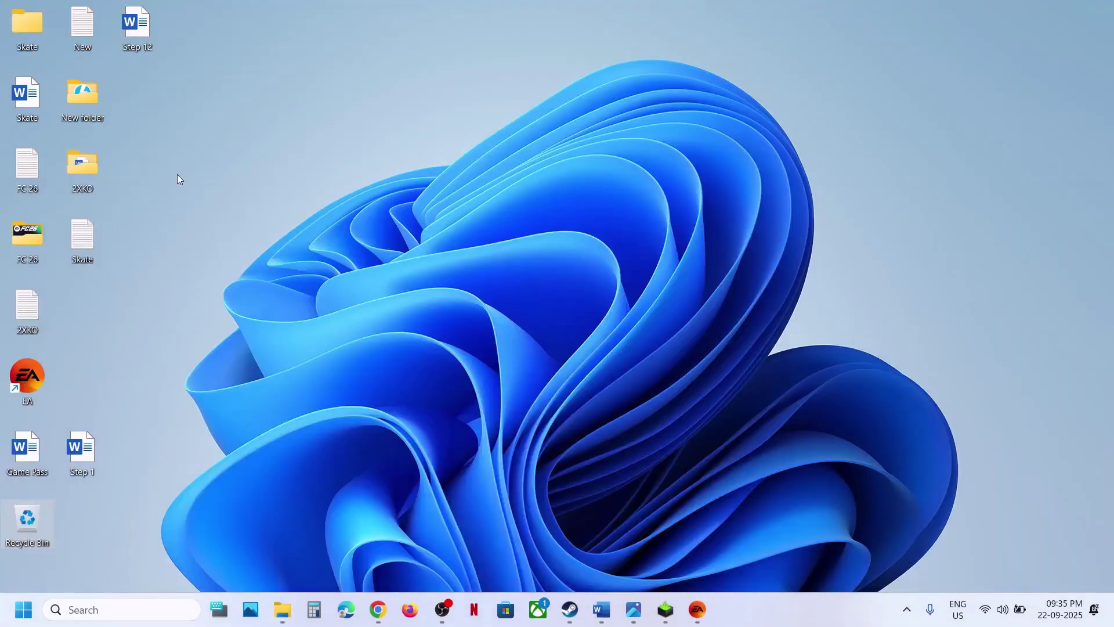
pyautogui.moveTo(36, 29); pyautogui.dragTo(548, 258)
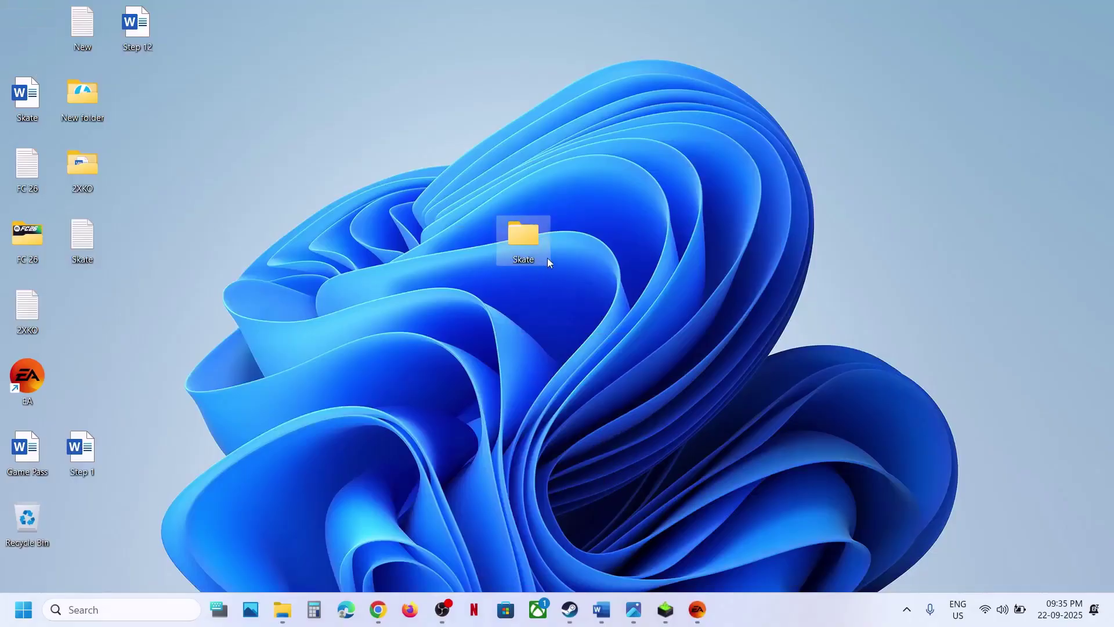
# Rename the original Skate folder in AppData\Local to Skate.old.
pyautogui.moveTo(283, 609)
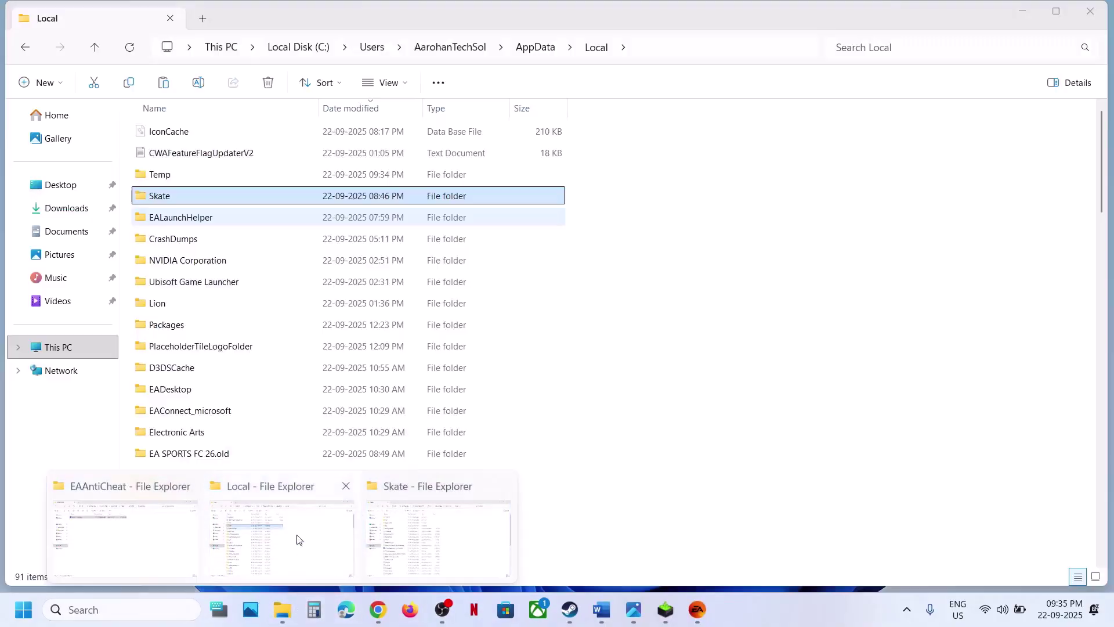
pyautogui.click(297, 539)
pyautogui.rightClick(173, 197)
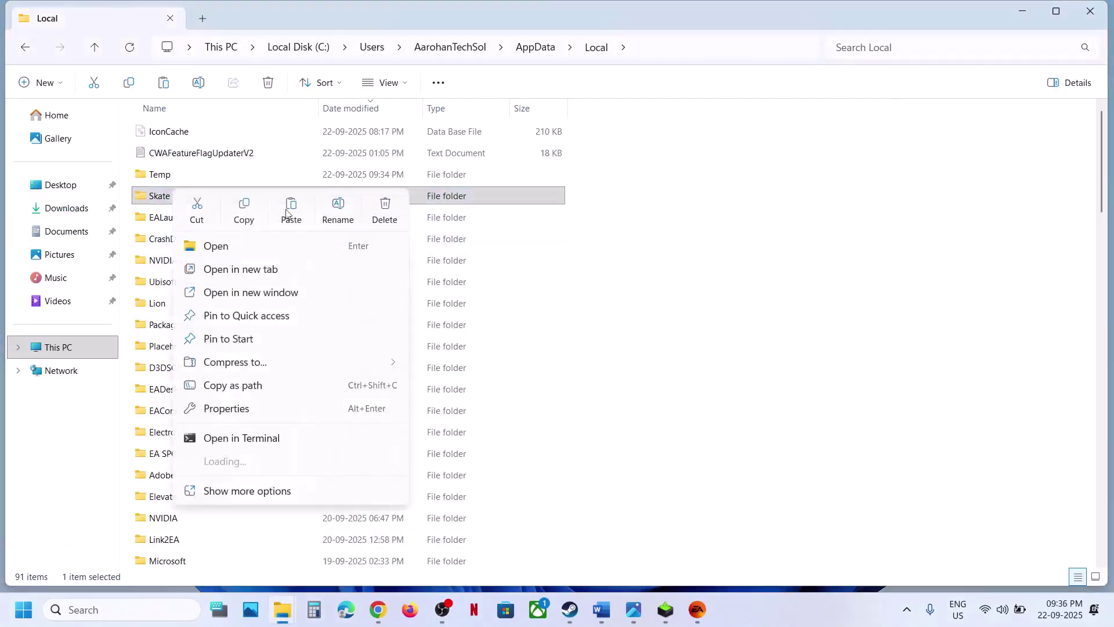
pyautogui.click(335, 211)
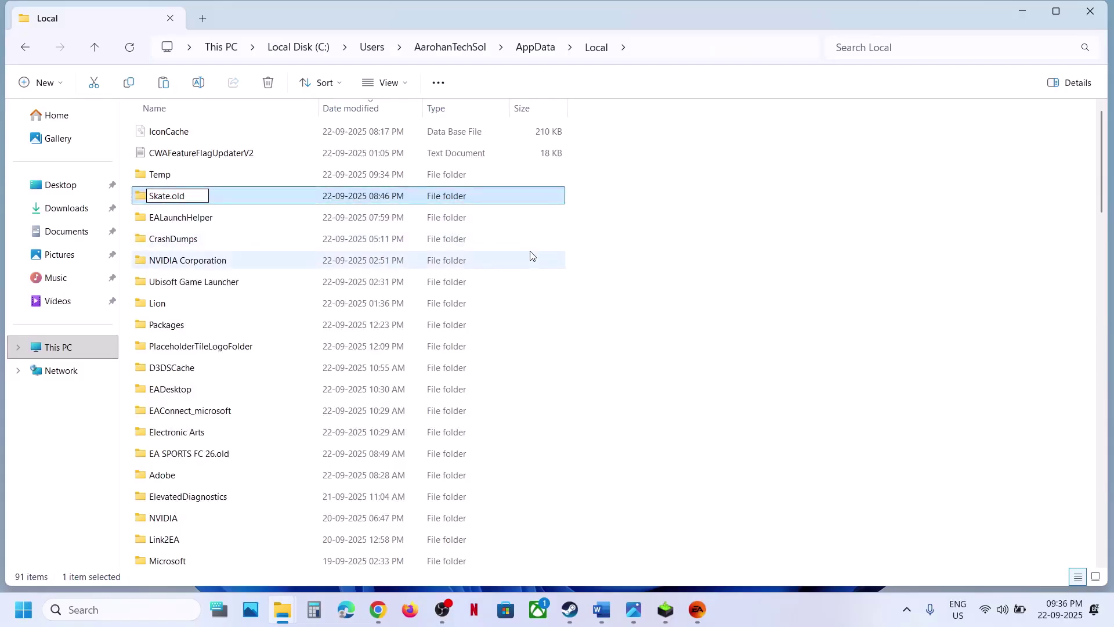
pyautogui.click(569, 244)
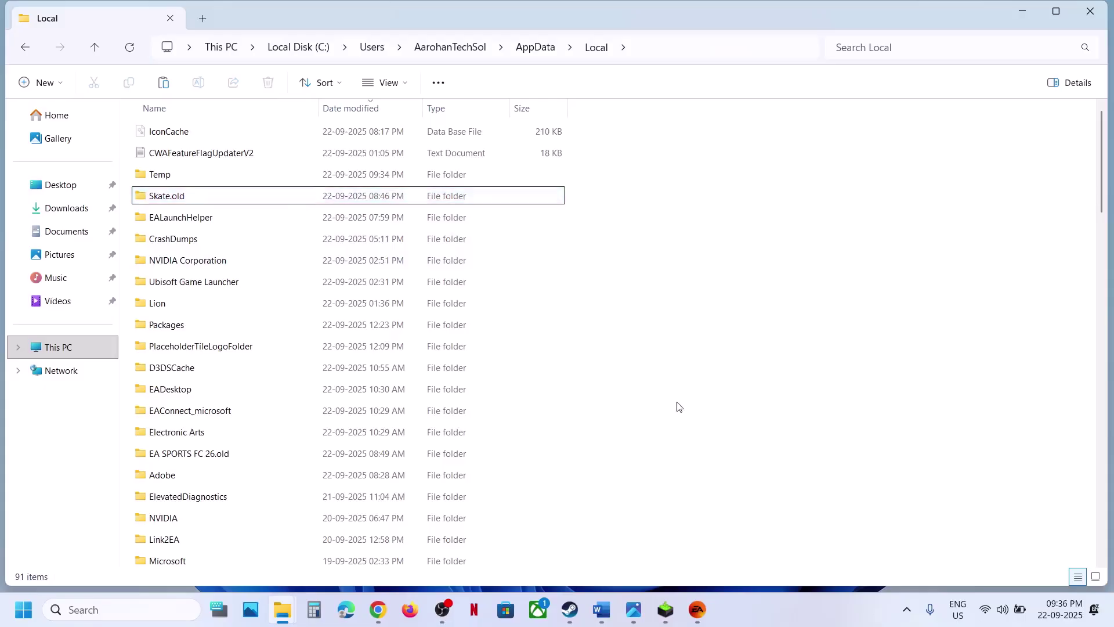
pyautogui.click(607, 609)
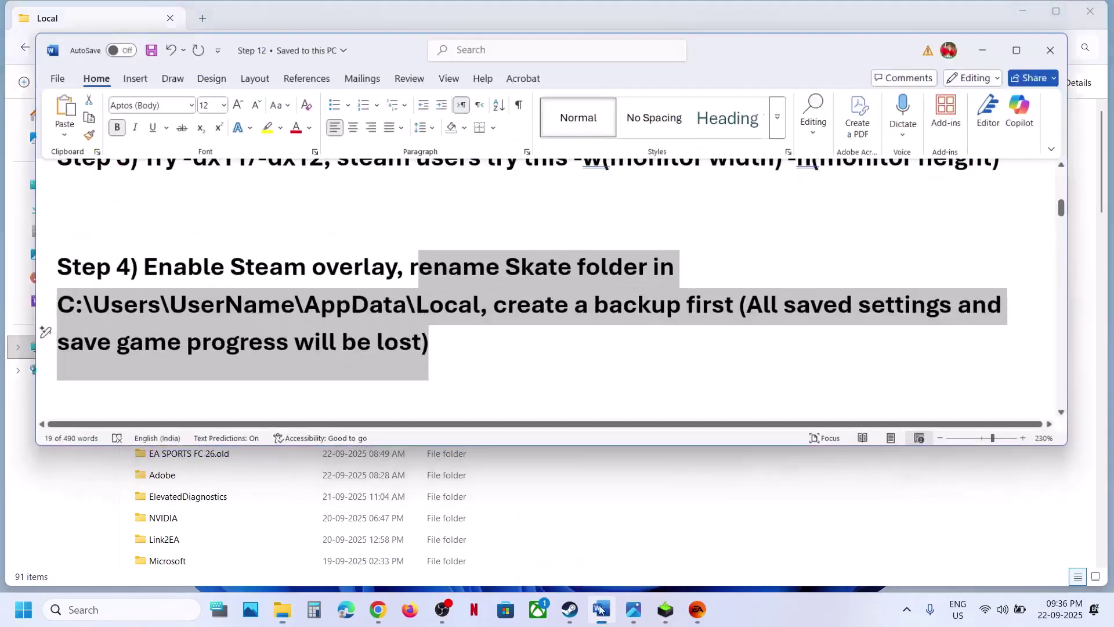
pyautogui.scroll(-5, 347, 352)
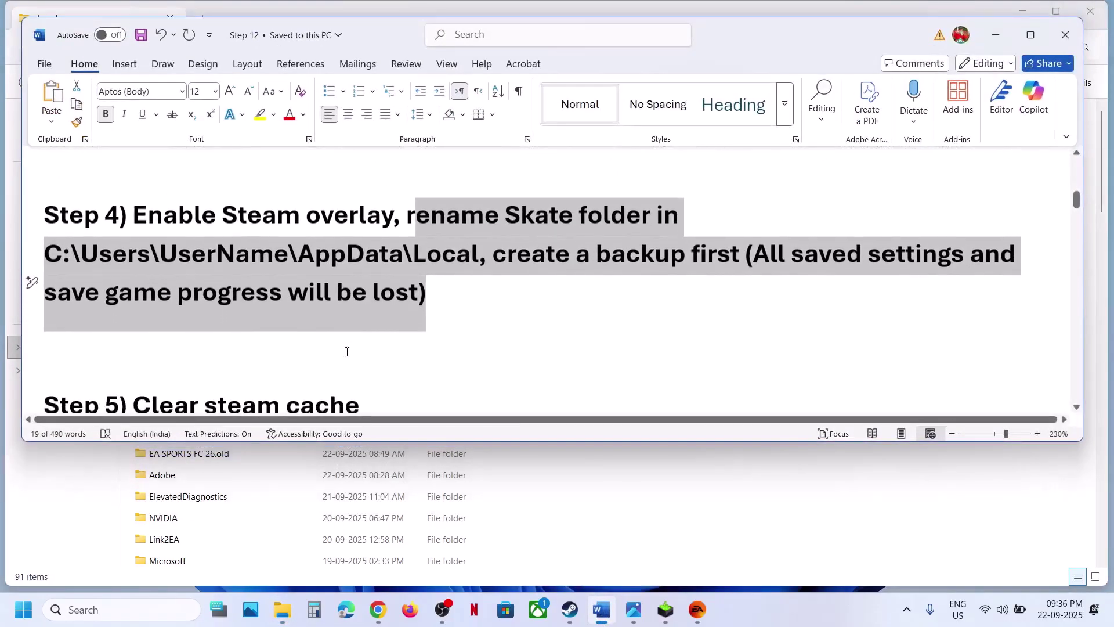
pyautogui.moveTo(187, 308); pyautogui.dragTo(453, 304)
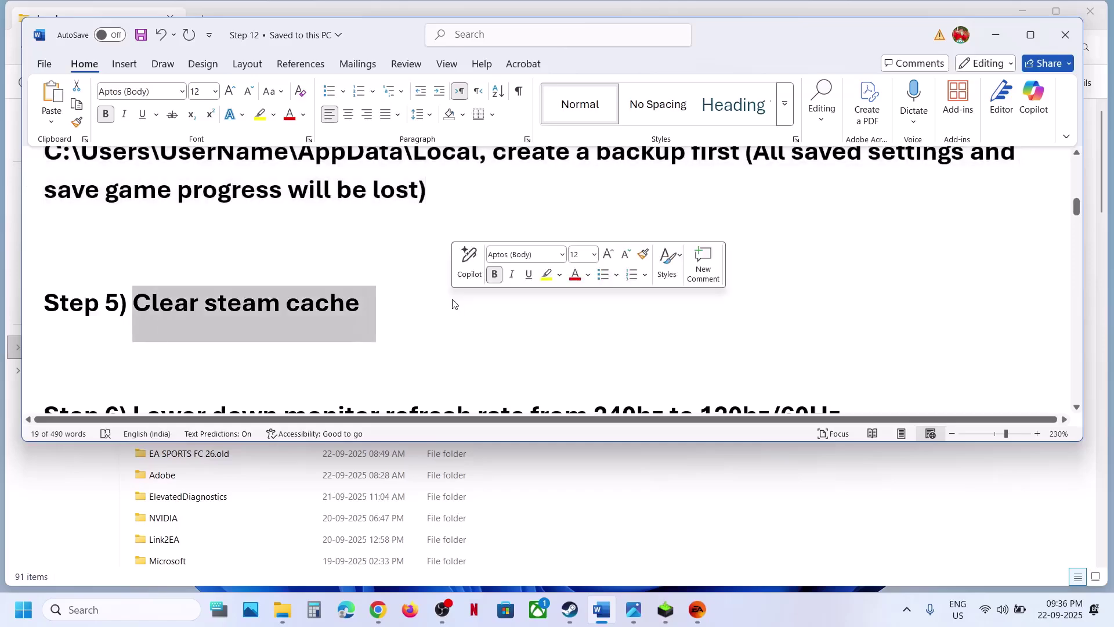
pyautogui.hotkey('alt', 'Tab')
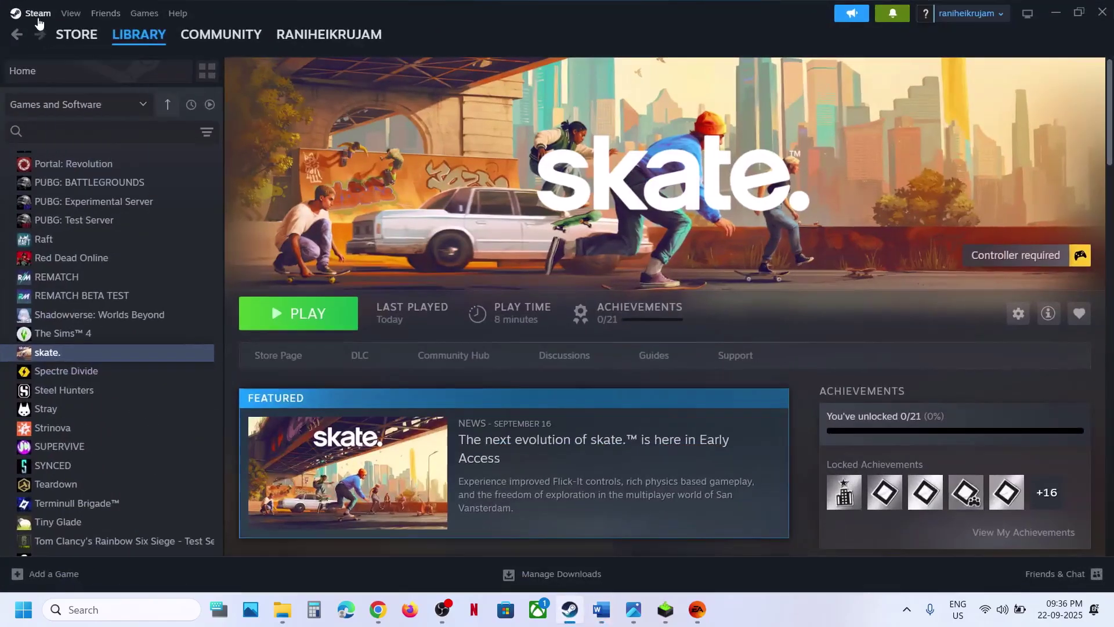
pyautogui.click(38, 19)
pyautogui.click(56, 172)
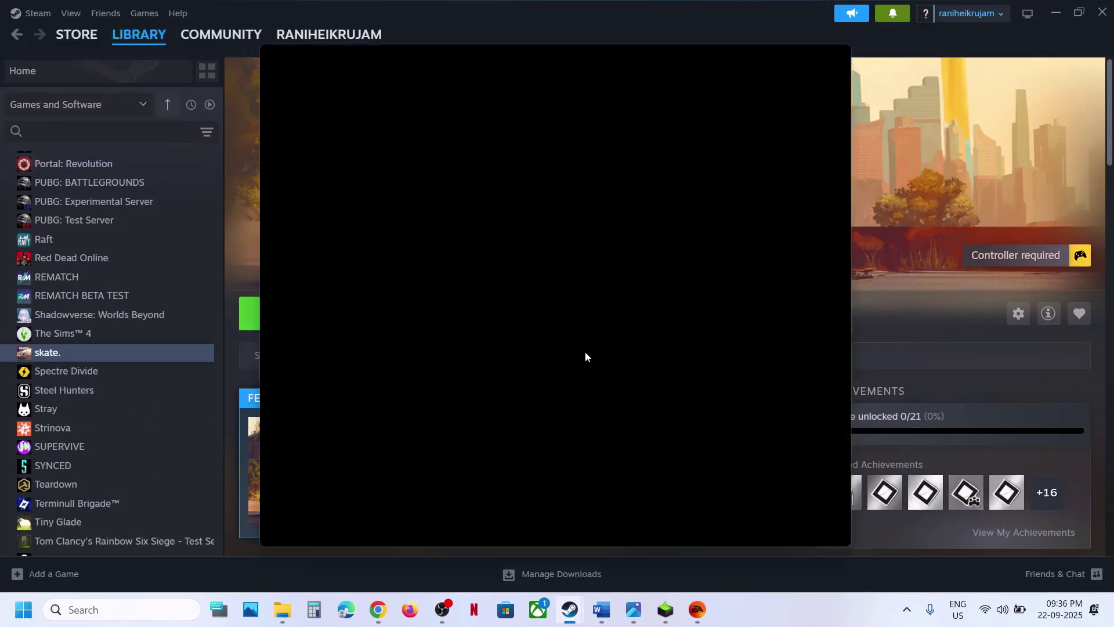
pyautogui.click(333, 314)
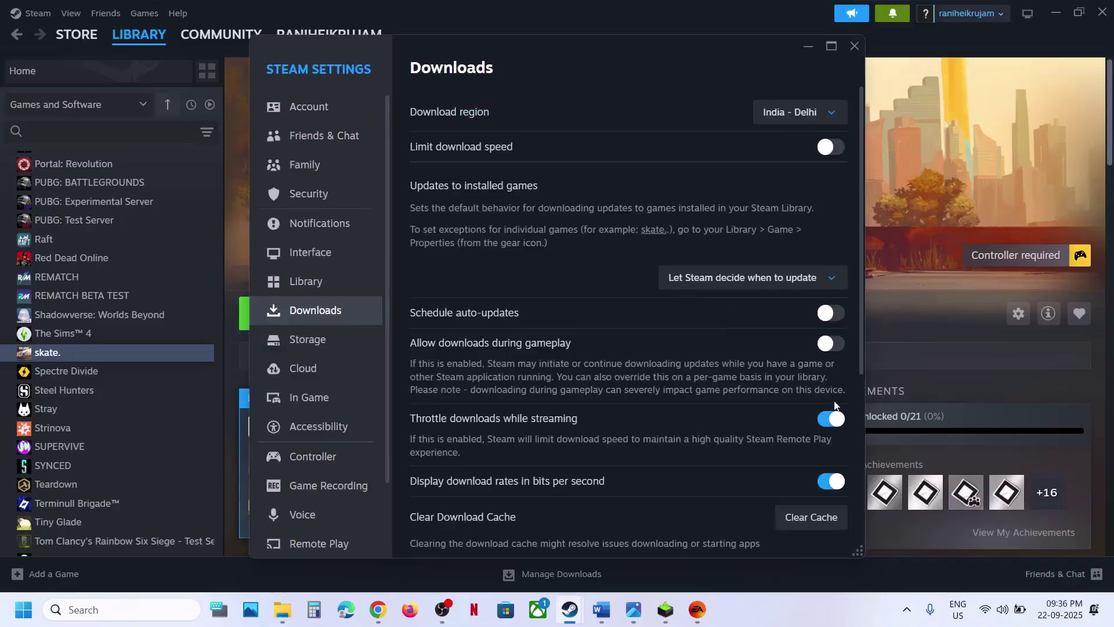
pyautogui.click(830, 527)
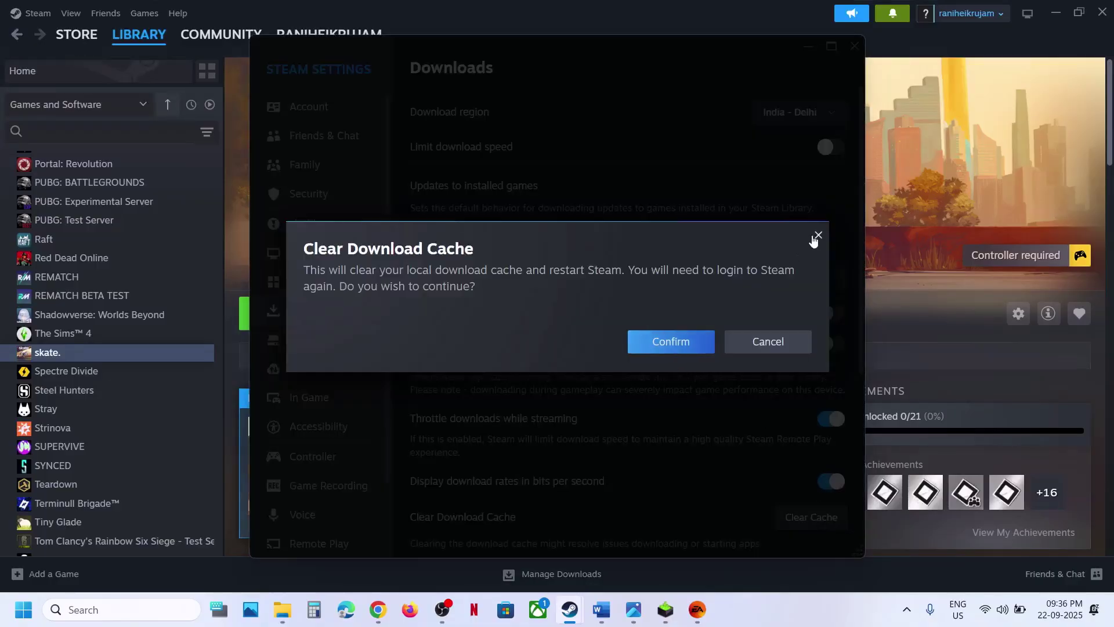
pyautogui.click(818, 236)
pyautogui.click(856, 46)
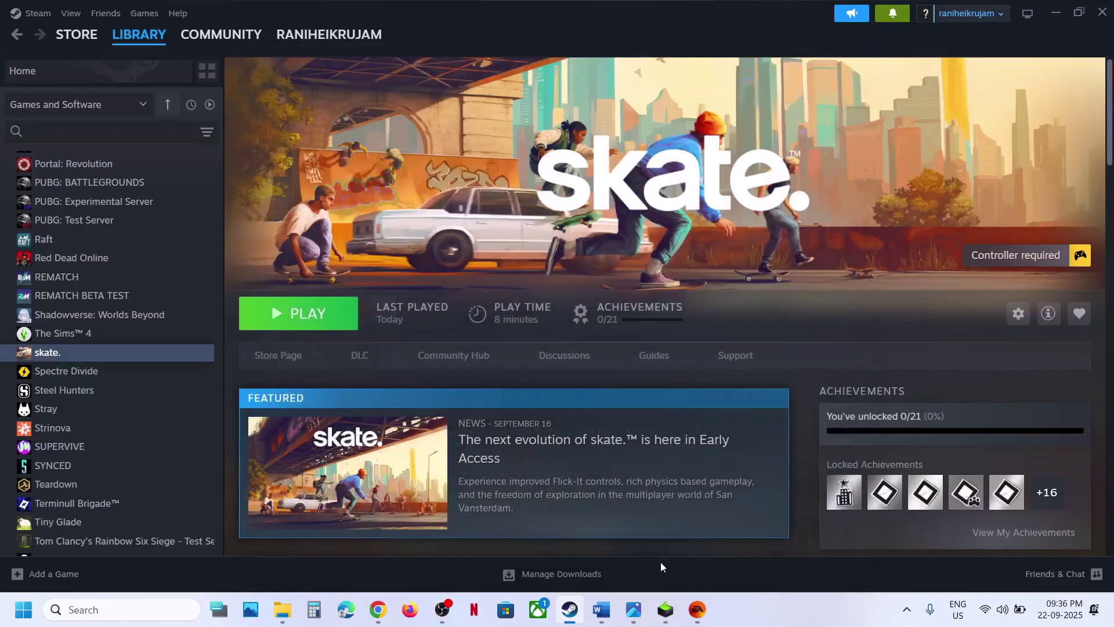
pyautogui.click(602, 613)
pyautogui.scroll(-3, 451, 299)
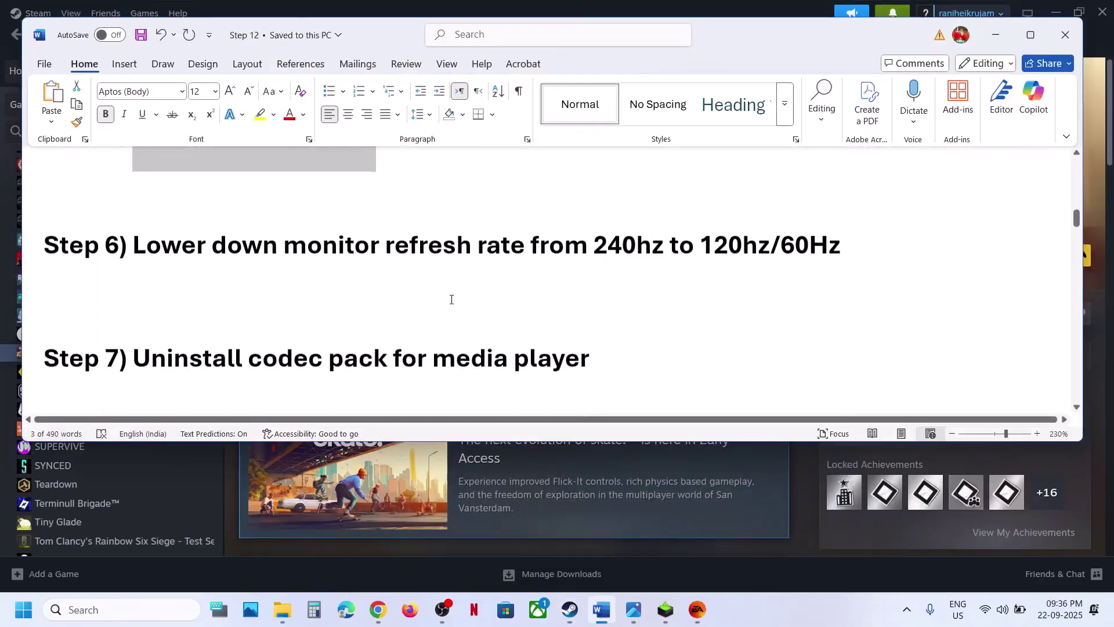
# Highlight Step 6's refresh-rate wording and its 120hz/60Hz target in the Word guide.
pyautogui.scroll(3, 451, 299)
pyautogui.moveTo(373, 346); pyautogui.dragTo(653, 347)
pyautogui.click(640, 341)
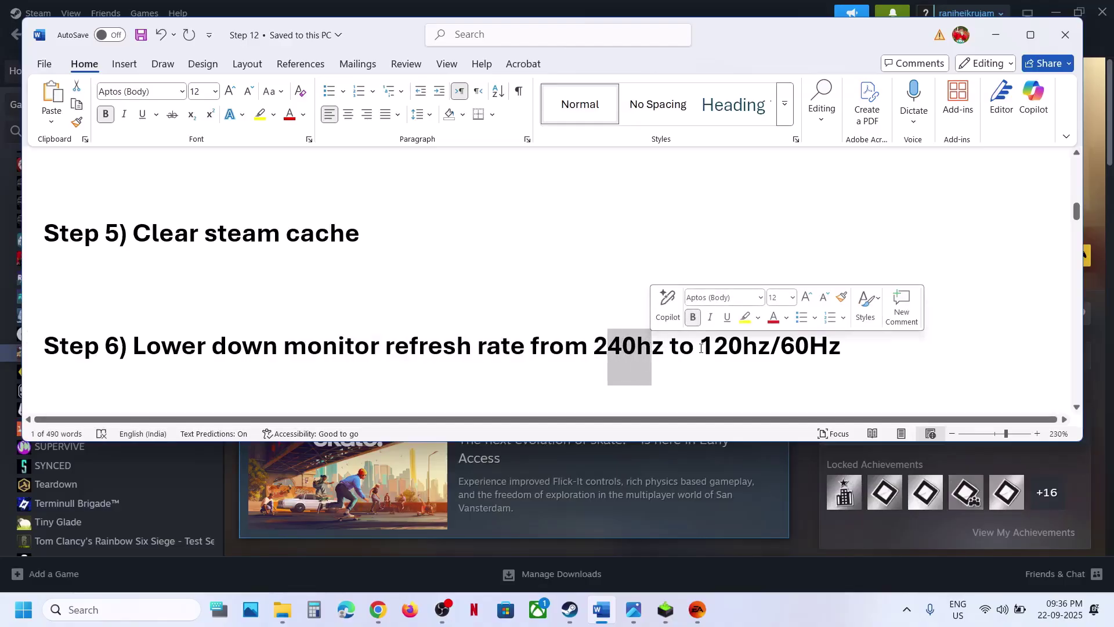
pyautogui.moveTo(701, 347); pyautogui.dragTo(841, 348)
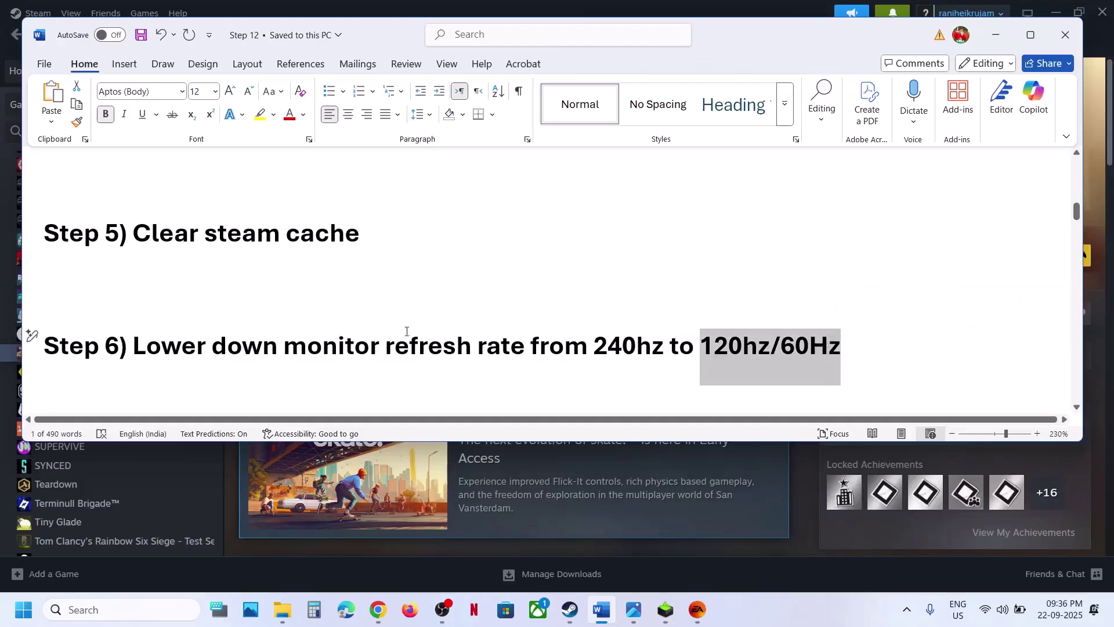
pyautogui.click(386, 341)
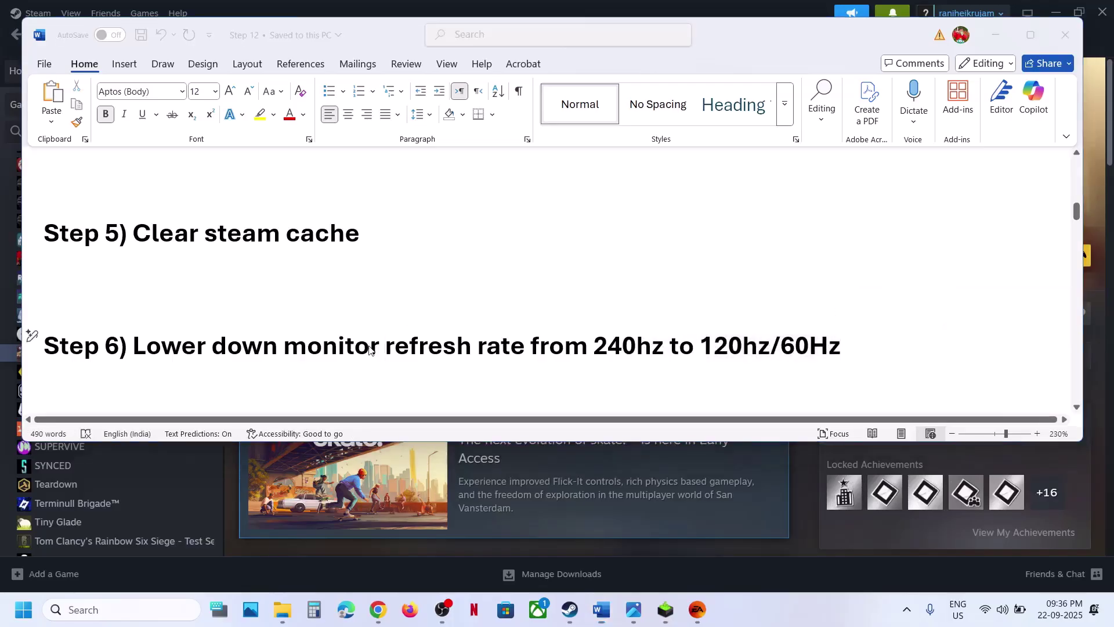
# Check the Advanced display refresh-rate options in Settings and keep 60.01 Hz.
pyautogui.press('super+i')
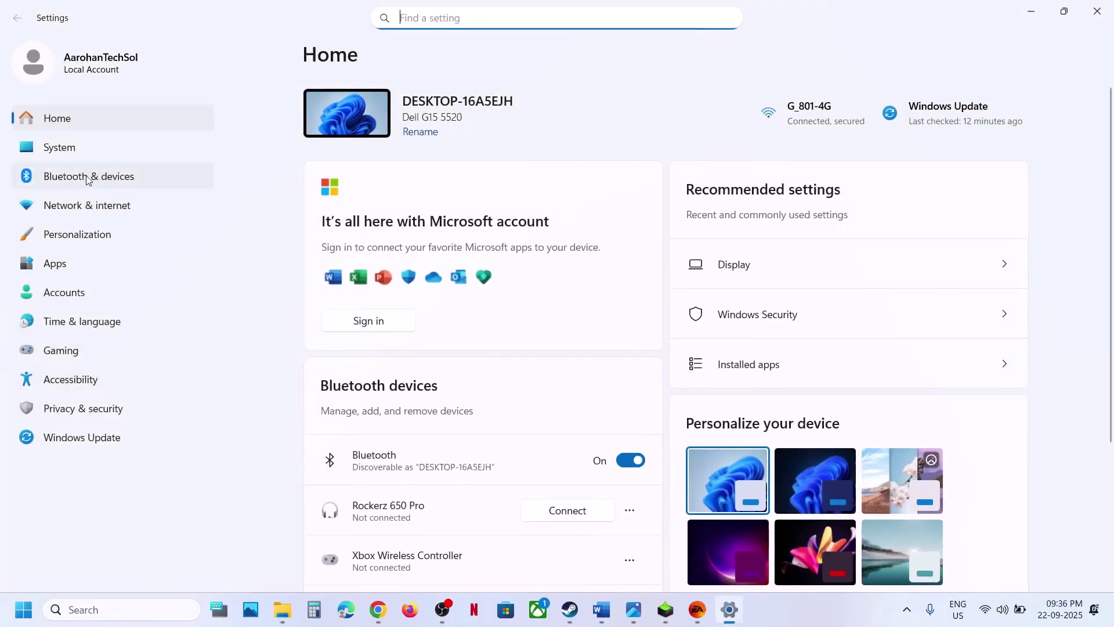
pyautogui.click(67, 147)
pyautogui.click(403, 170)
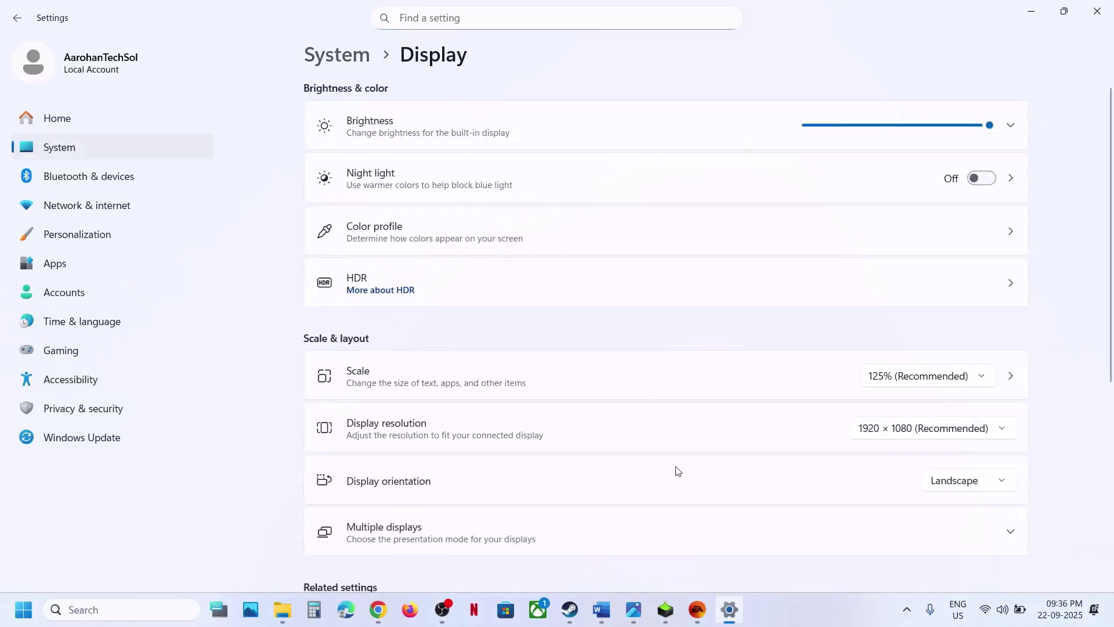
pyautogui.scroll(-5, 674, 470)
pyautogui.scroll(-2, 439, 390)
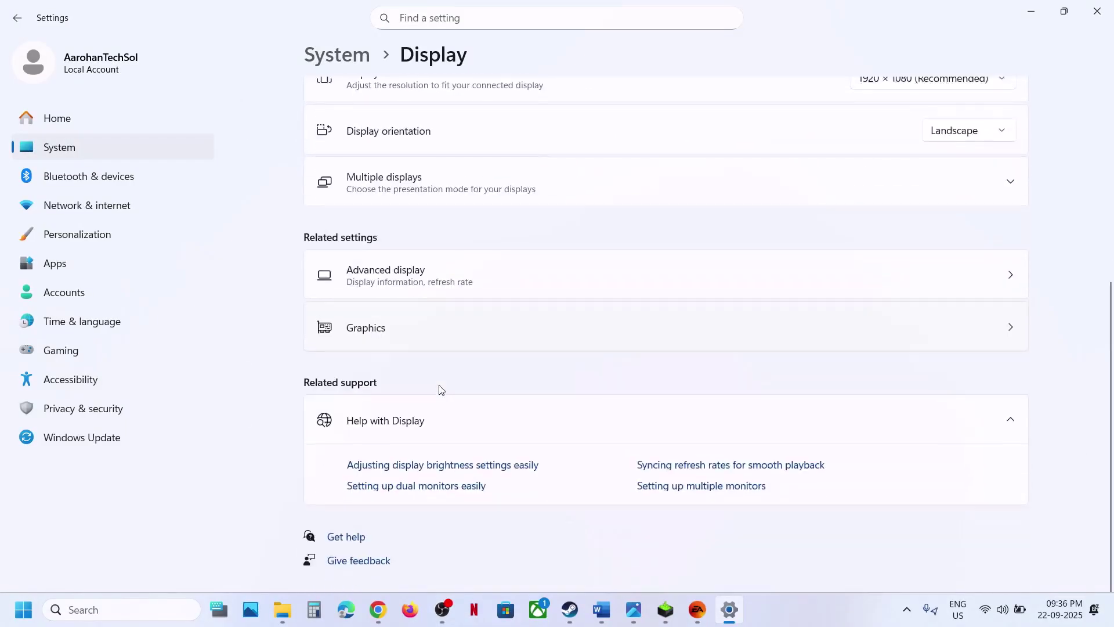
pyautogui.click(424, 291)
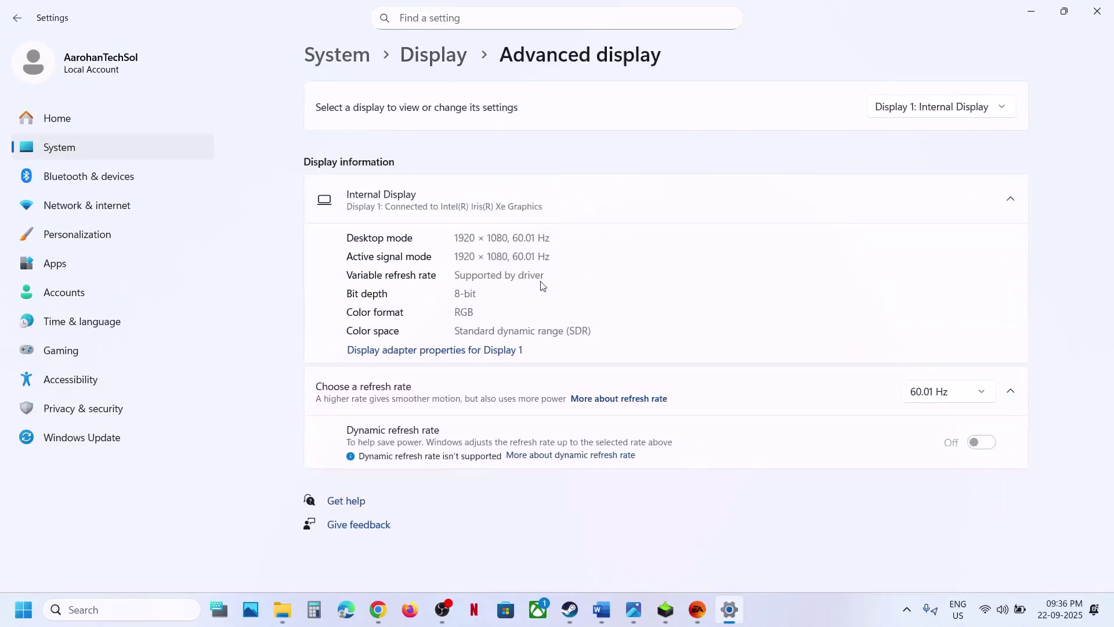
pyautogui.click(933, 397)
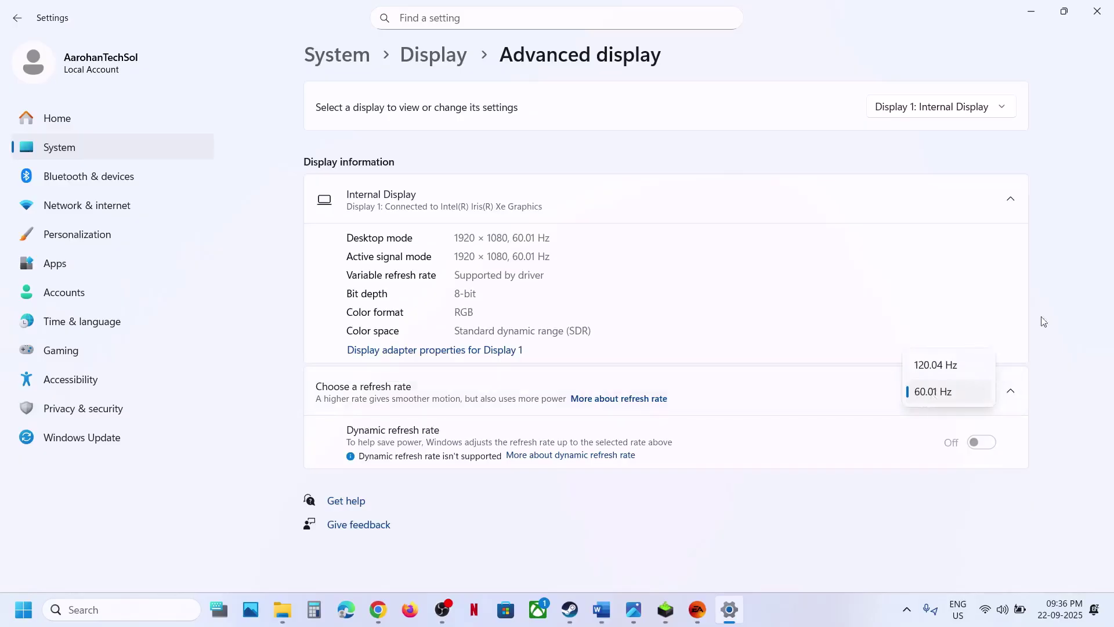
pyautogui.click(1077, 260)
pyautogui.click(1097, 11)
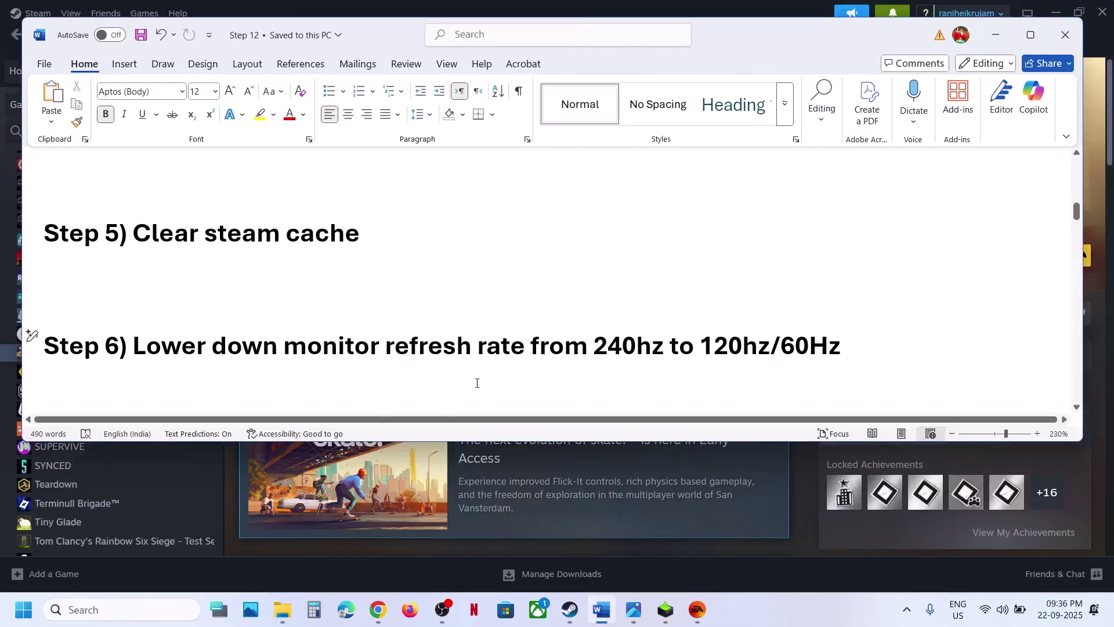
# Highlight the codec pack for media player note in Step 7 of the guide.
pyautogui.scroll(-3, 477, 383)
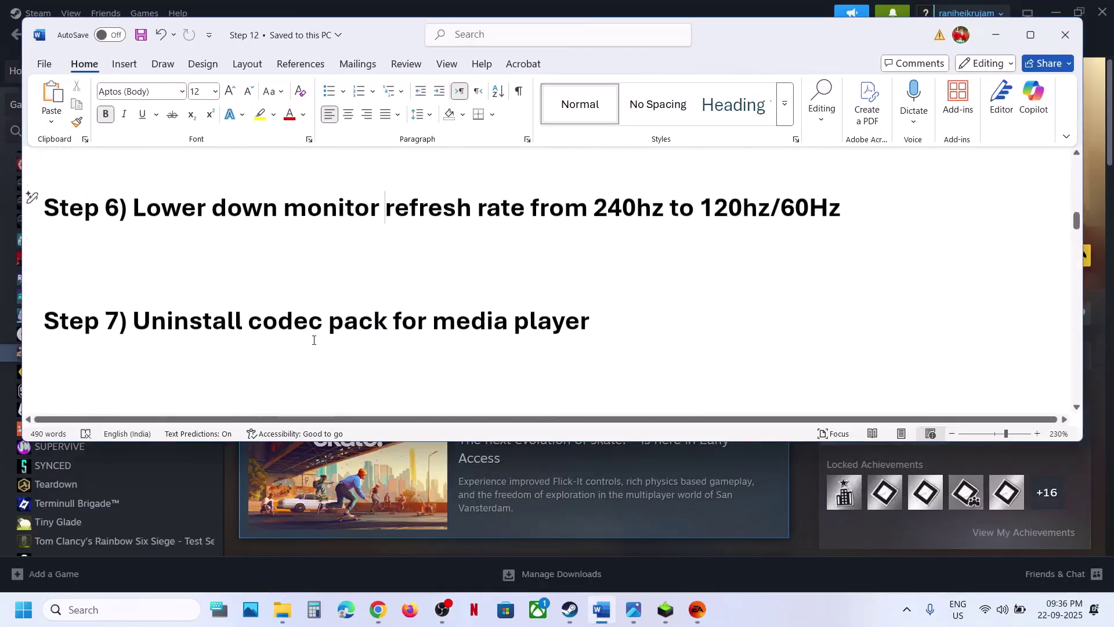
pyautogui.moveTo(249, 323); pyautogui.dragTo(590, 323)
pyautogui.click(256, 332)
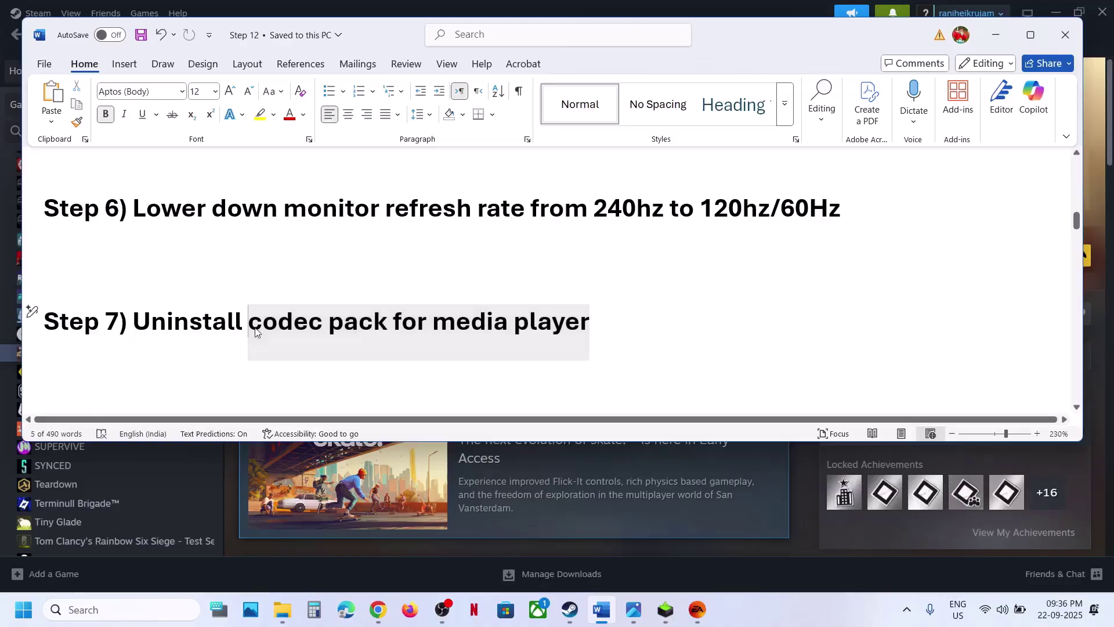
pyautogui.moveTo(253, 323); pyautogui.dragTo(373, 325)
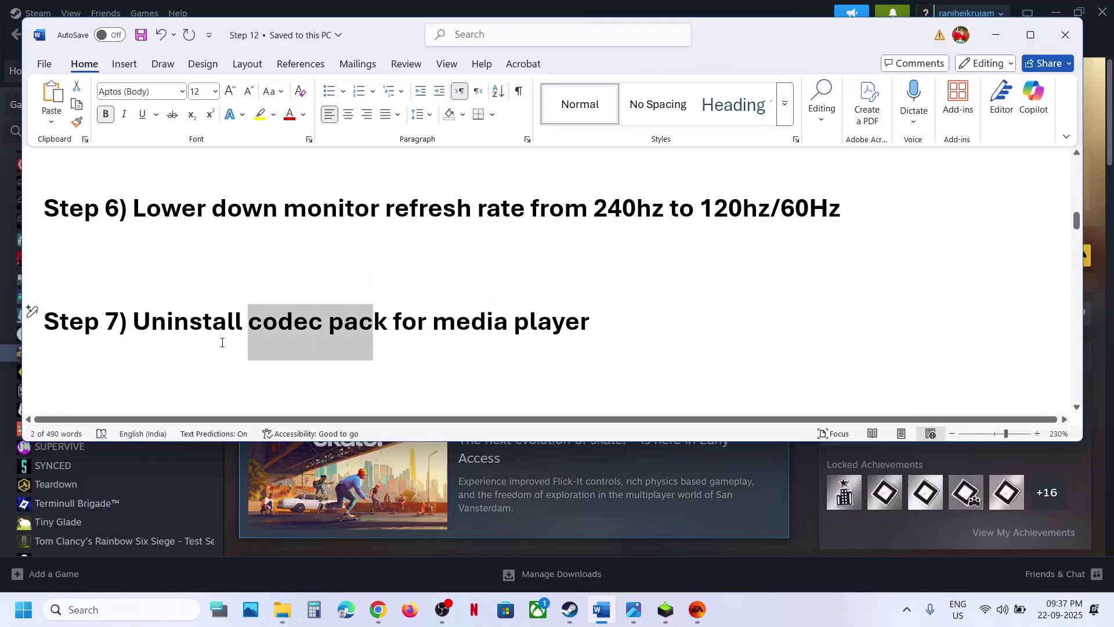
pyautogui.scroll(-3, 222, 343)
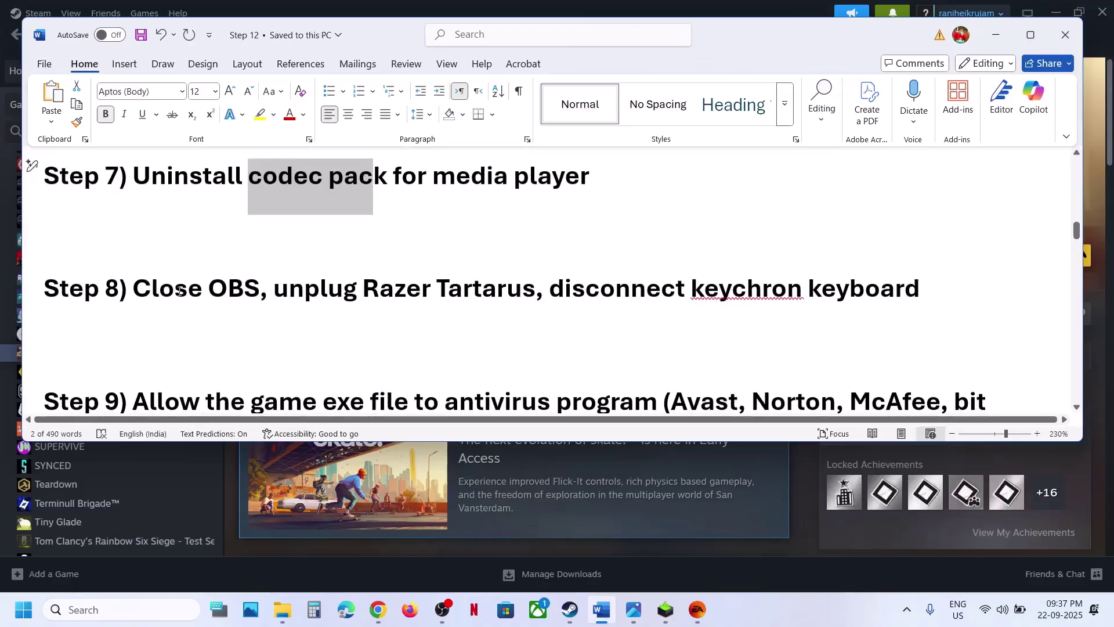
# Highlight Step 8's Razer Tartarus and Keychron keyboard notes and Step 9's antivirus instruction.
pyautogui.moveTo(179, 291); pyautogui.dragTo(489, 309)
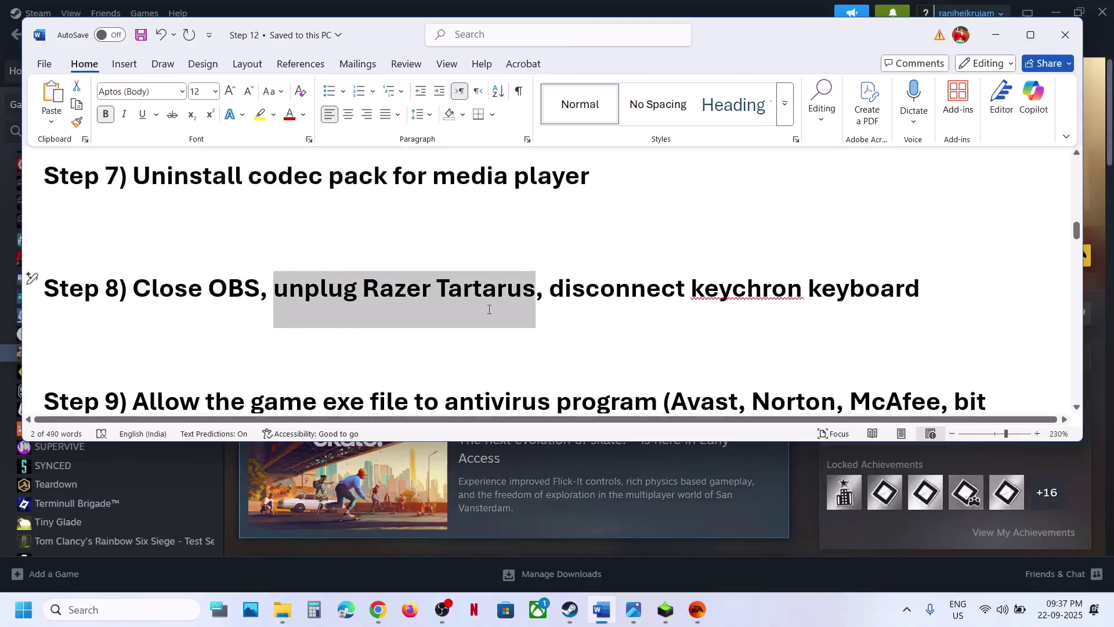
pyautogui.click(598, 331)
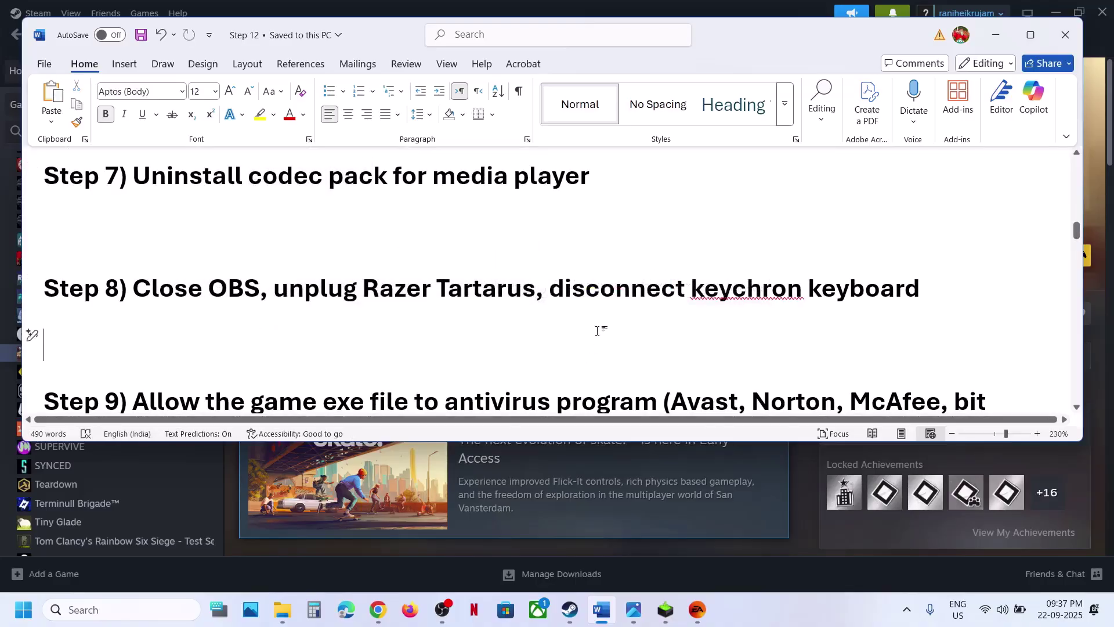
pyautogui.moveTo(567, 289); pyautogui.dragTo(922, 293)
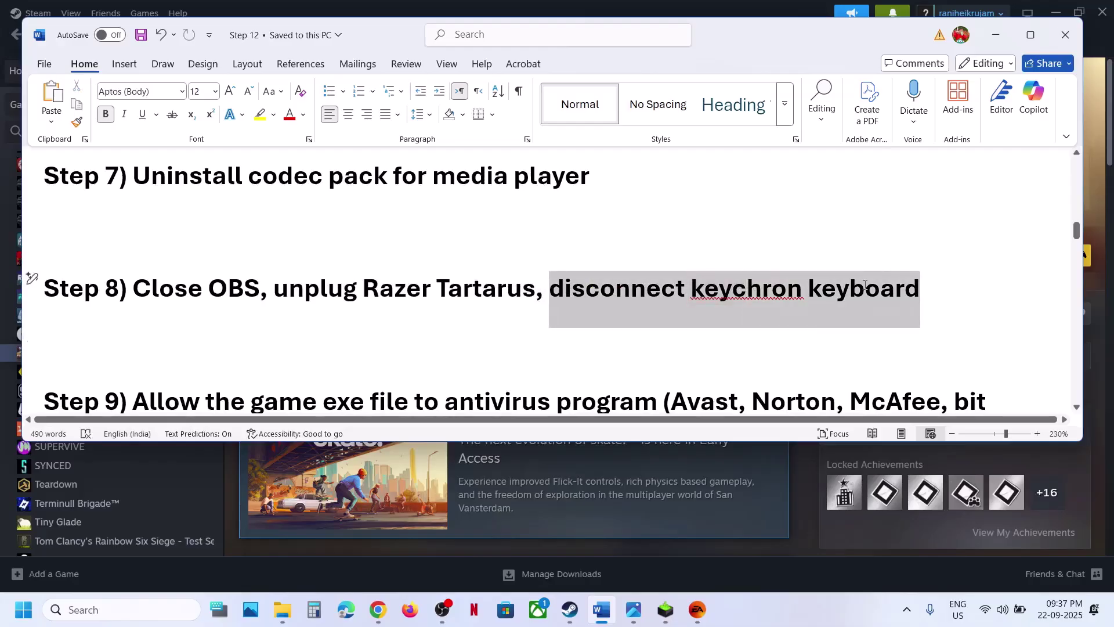
pyautogui.click(293, 355)
pyautogui.scroll(-2, 293, 355)
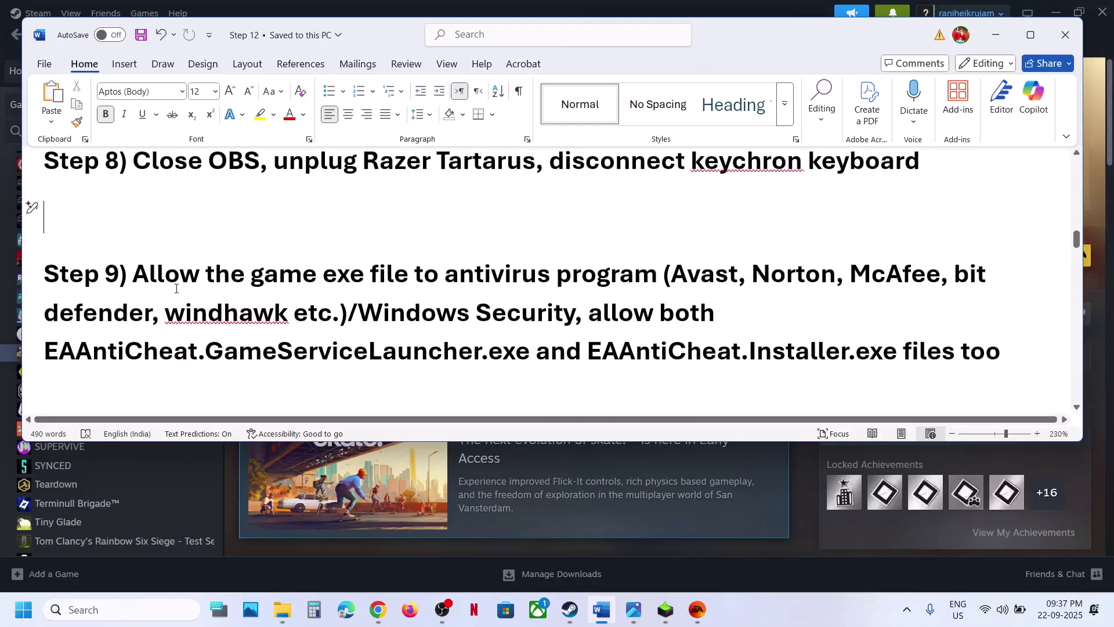
pyautogui.moveTo(176, 289); pyautogui.dragTo(541, 319)
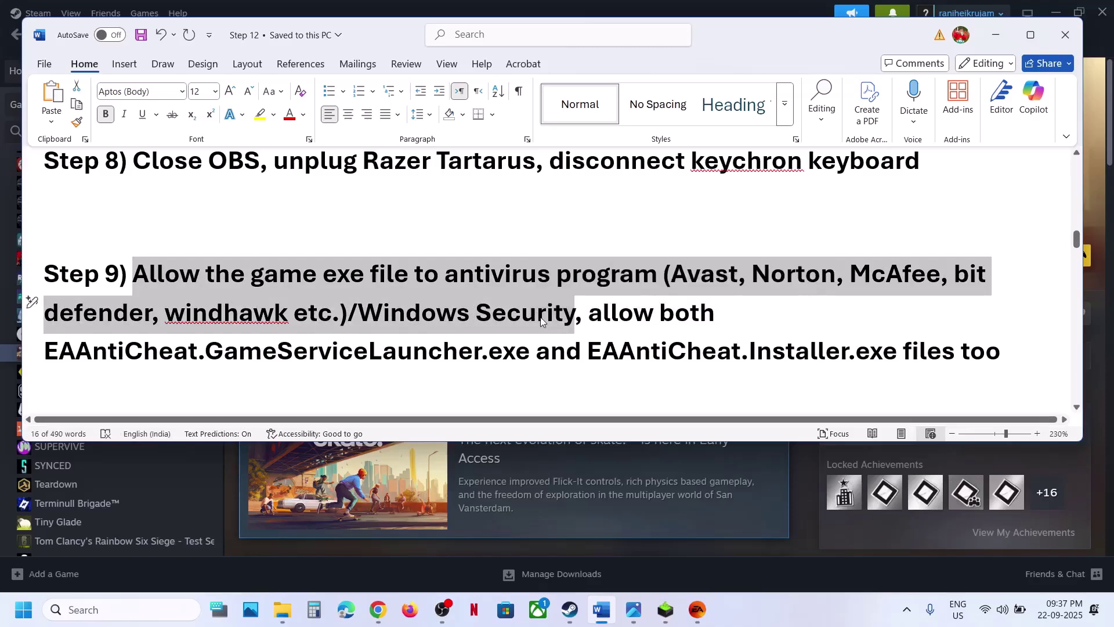
pyautogui.press('super+i')
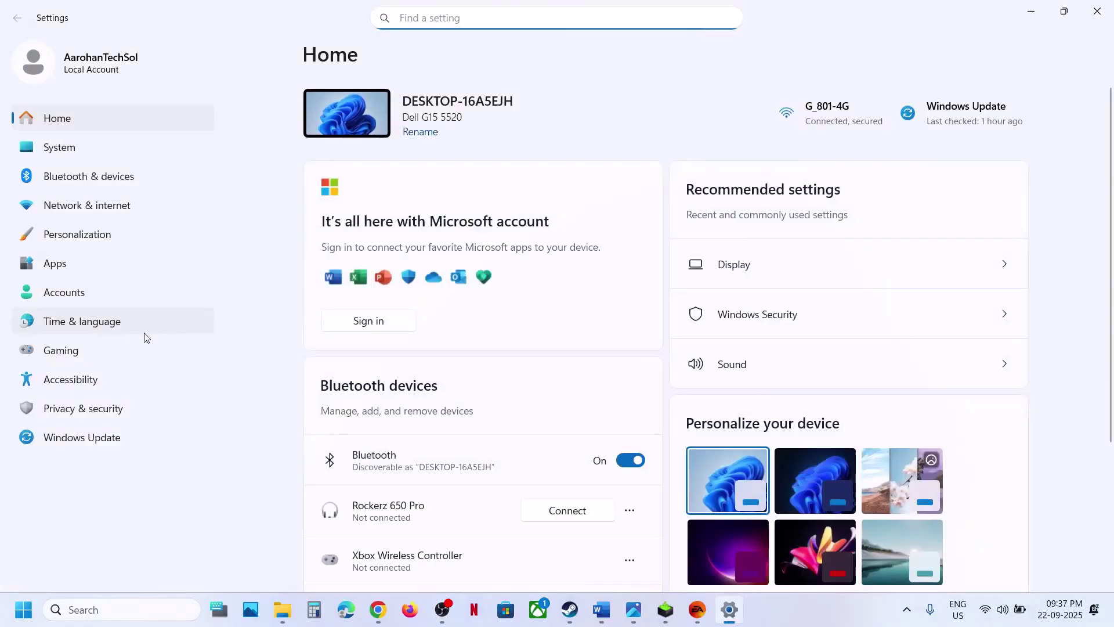
# Go from Privacy & security to Windows Security's ransomware protection and its Controlled folder access allowed apps.
pyautogui.click(72, 418)
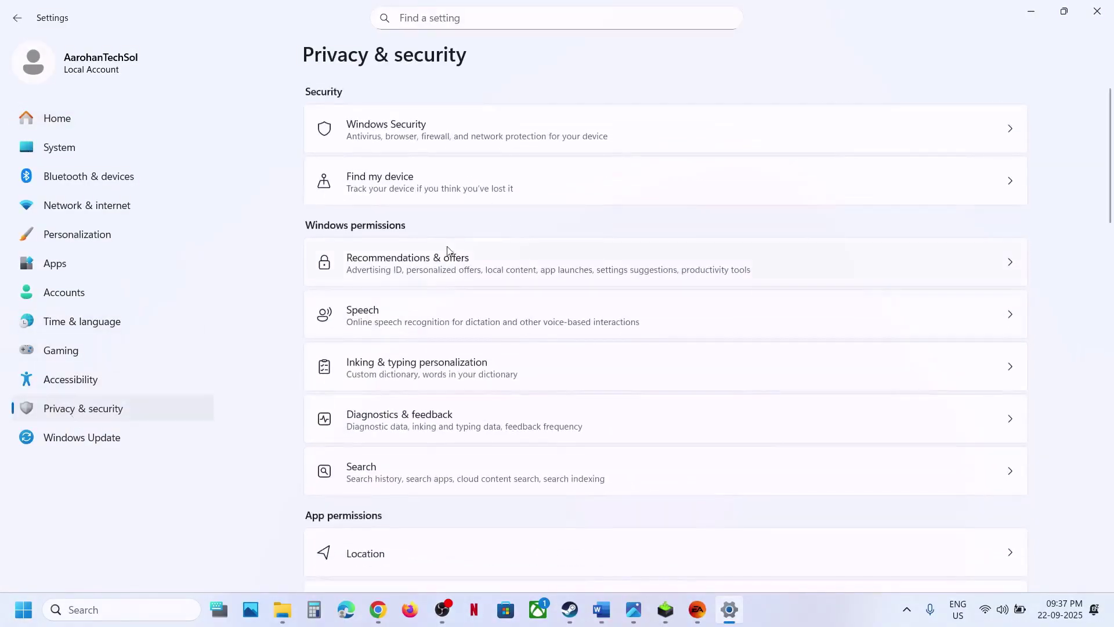
pyautogui.click(444, 139)
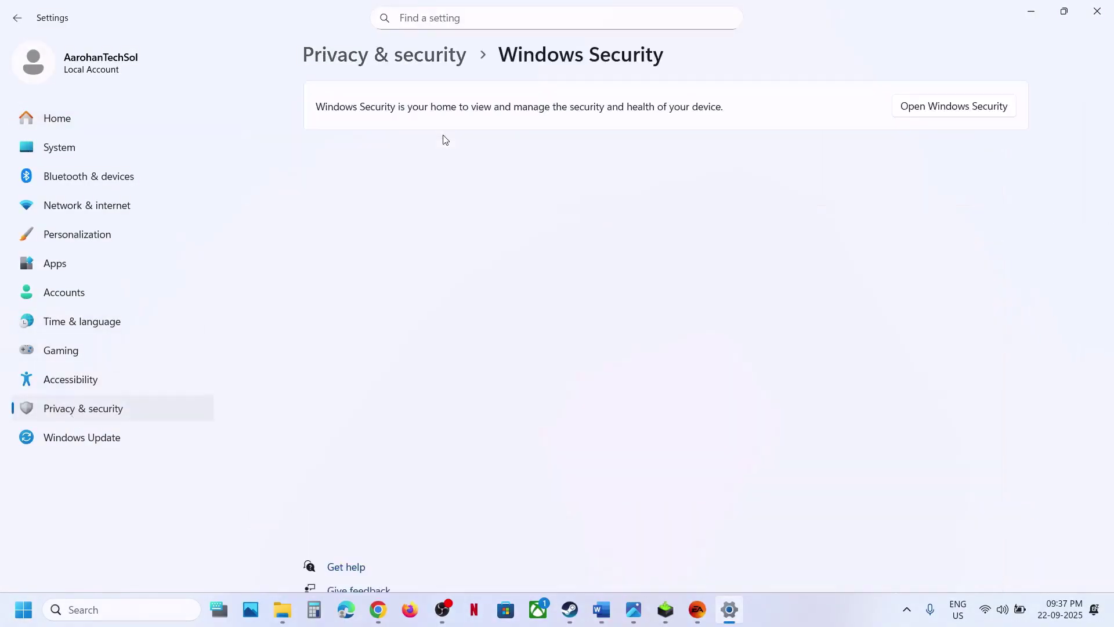
pyautogui.click(416, 204)
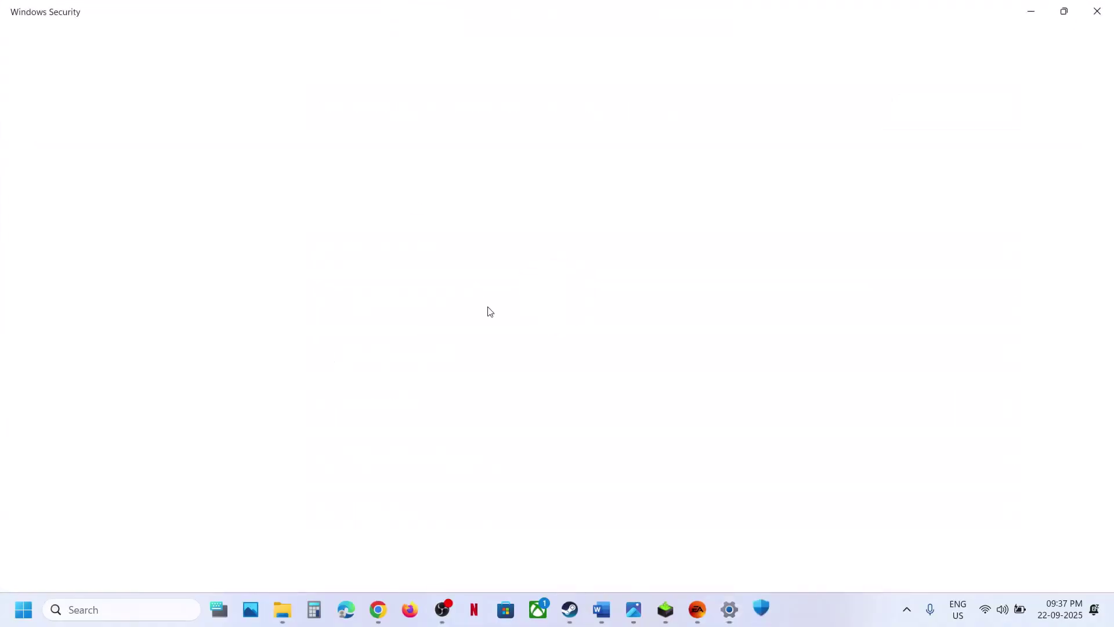
pyautogui.scroll(-3, 426, 415)
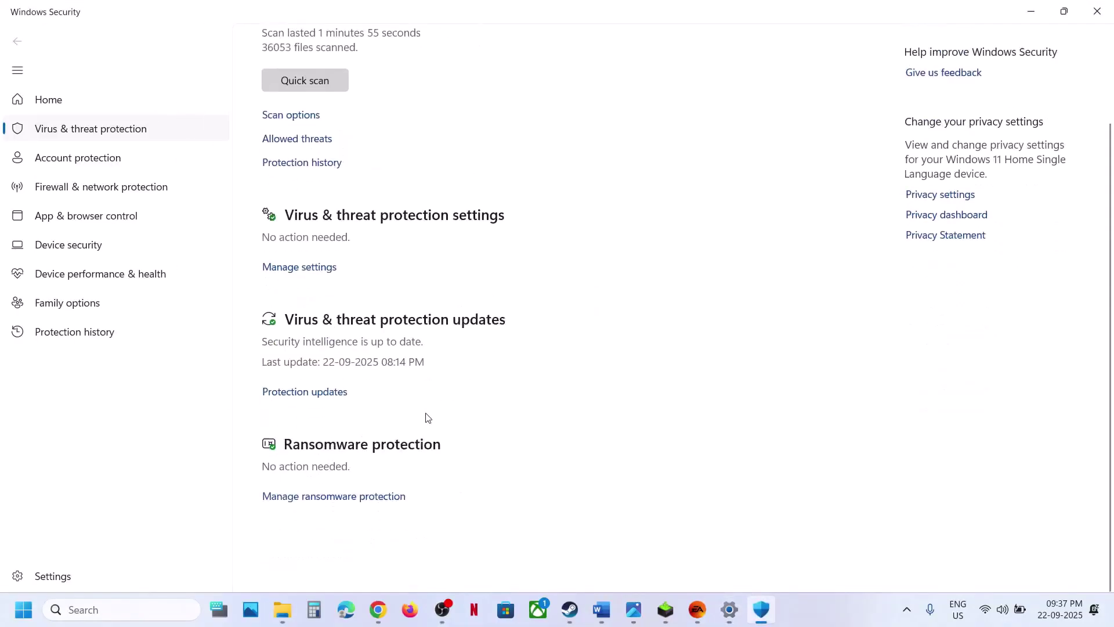
pyautogui.scroll(1, 412, 436)
pyautogui.click(337, 535)
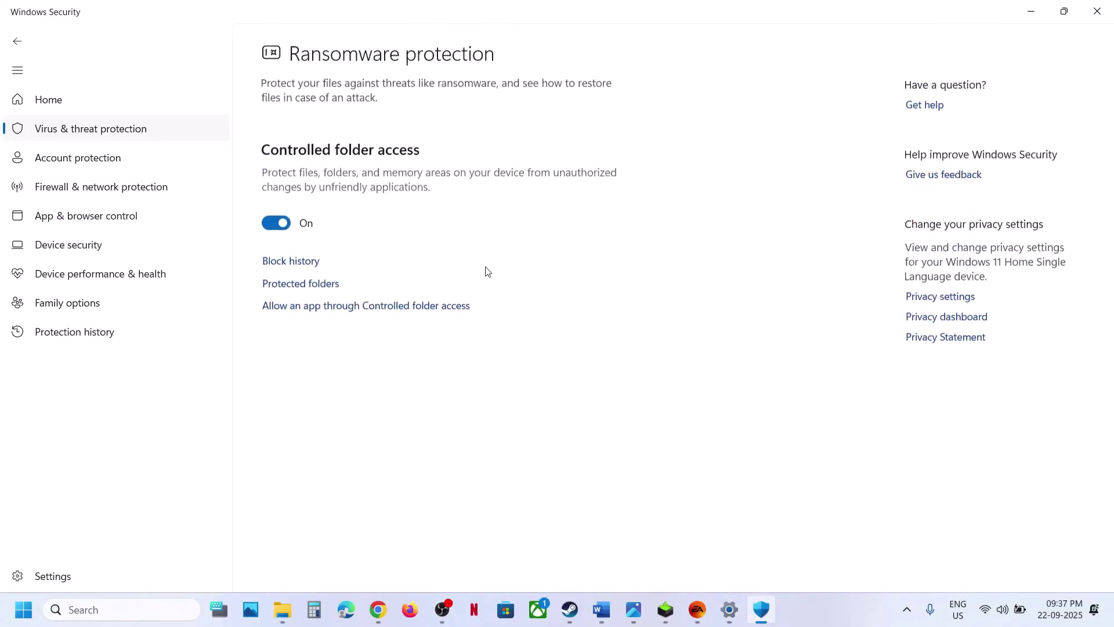
pyautogui.click(380, 311)
# Approve the admin prompt, start adding an allowed app, and browse Steam's Skate game folder.
pyautogui.click(483, 421)
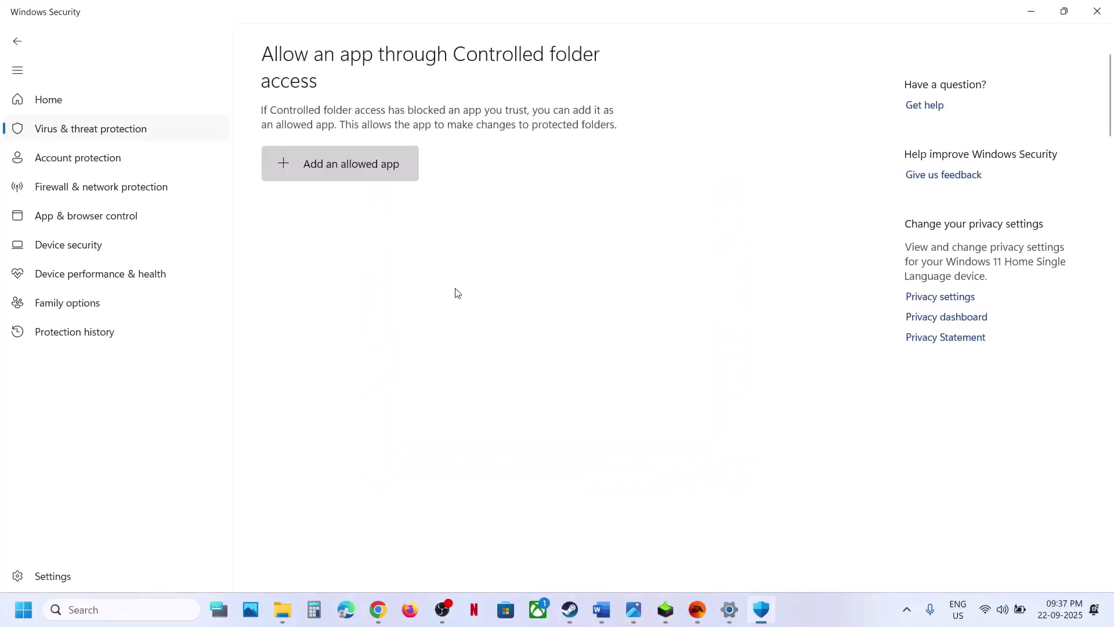
pyautogui.click(346, 164)
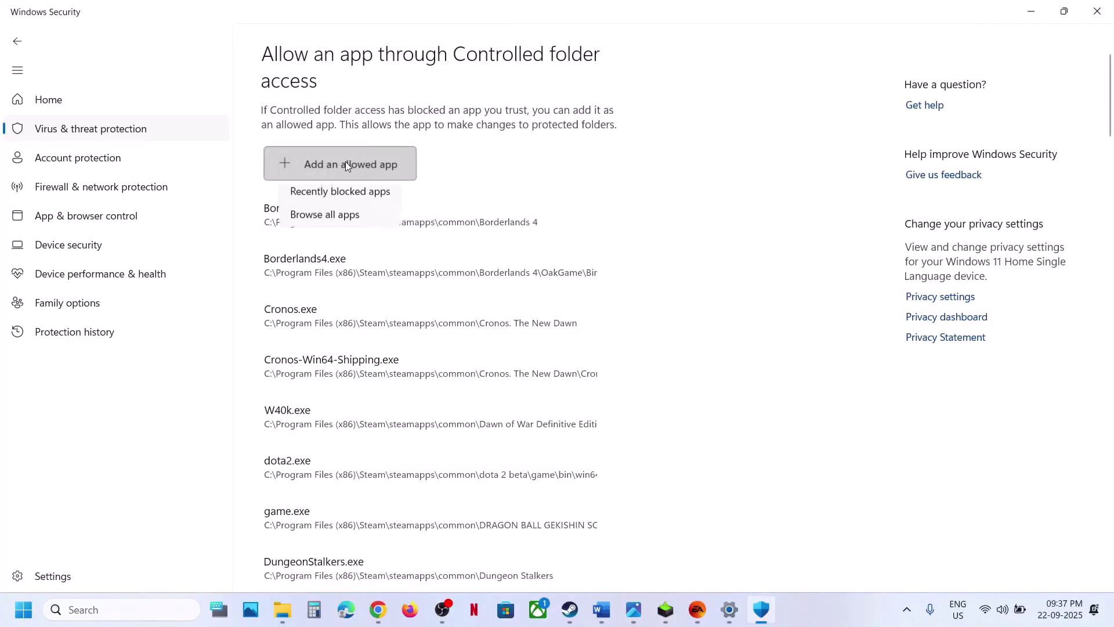
pyautogui.click(342, 216)
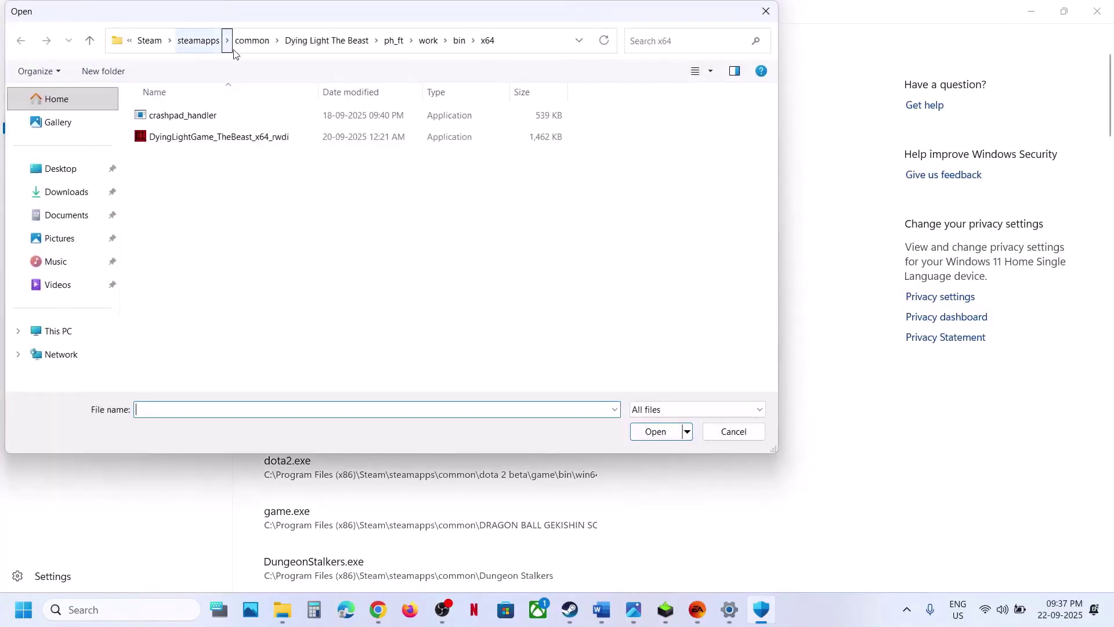
pyautogui.click(259, 42)
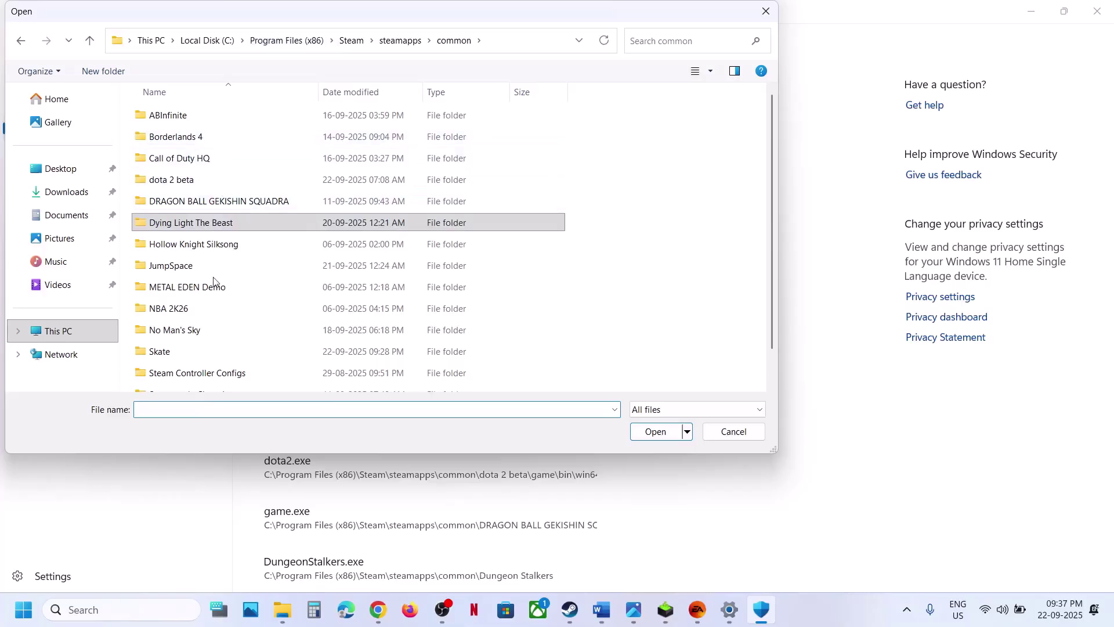
pyautogui.scroll(-1, 213, 282)
pyautogui.doubleClick(180, 318)
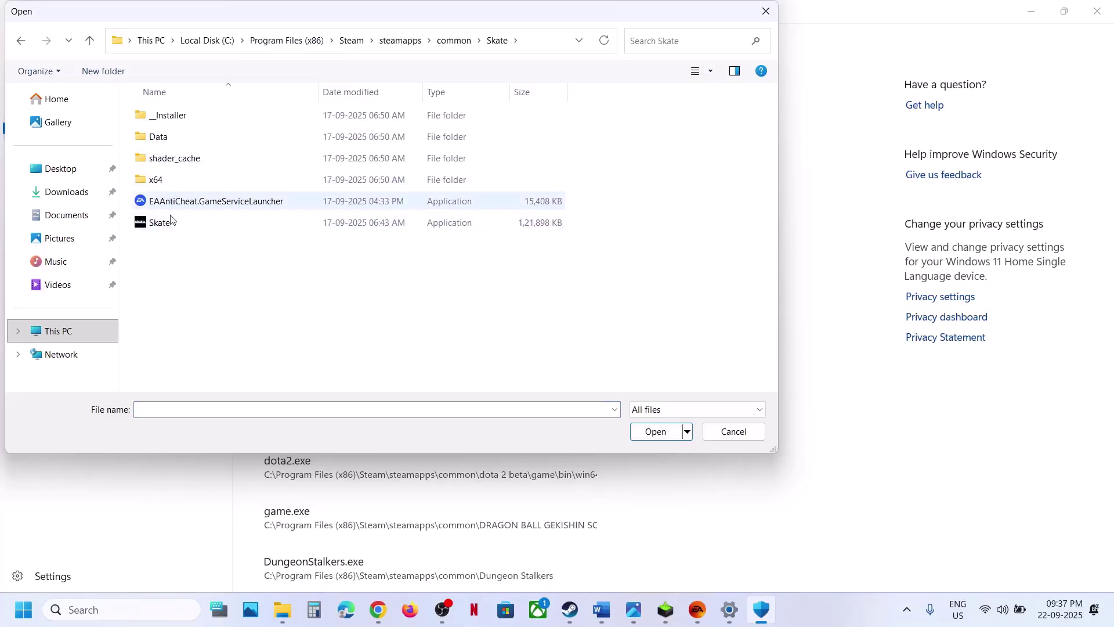
# Allow the Skate application from C:\Program Files\EA Games\Skate through Controlled folder access.
pyautogui.click(76, 333)
pyautogui.doubleClick(225, 136)
pyautogui.scroll(-1, 217, 246)
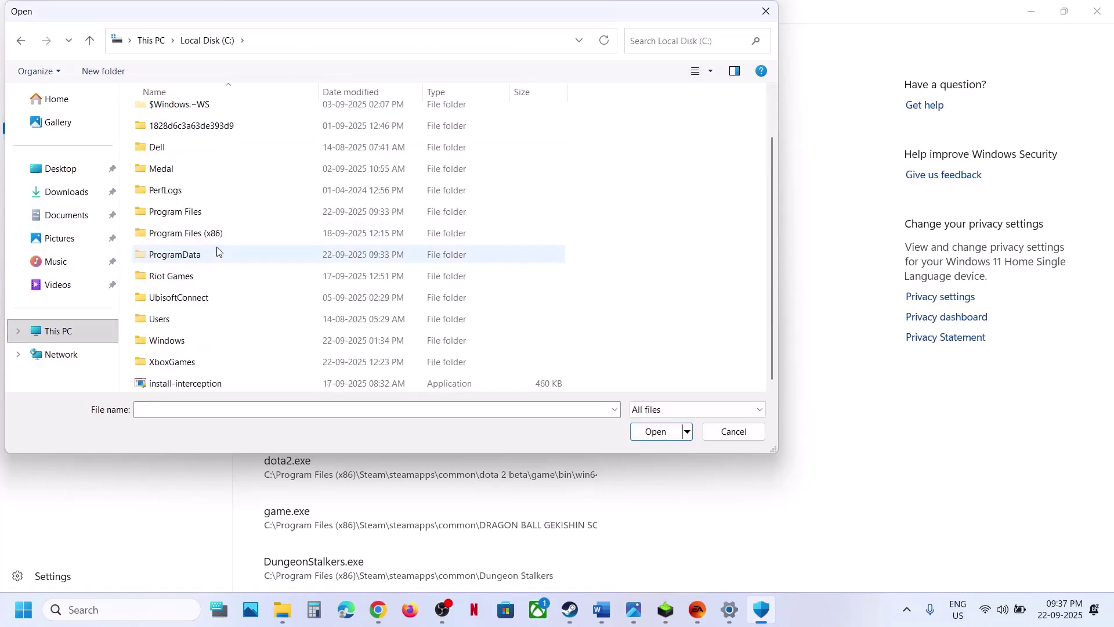
pyautogui.click(191, 211)
pyautogui.doubleClick(192, 211)
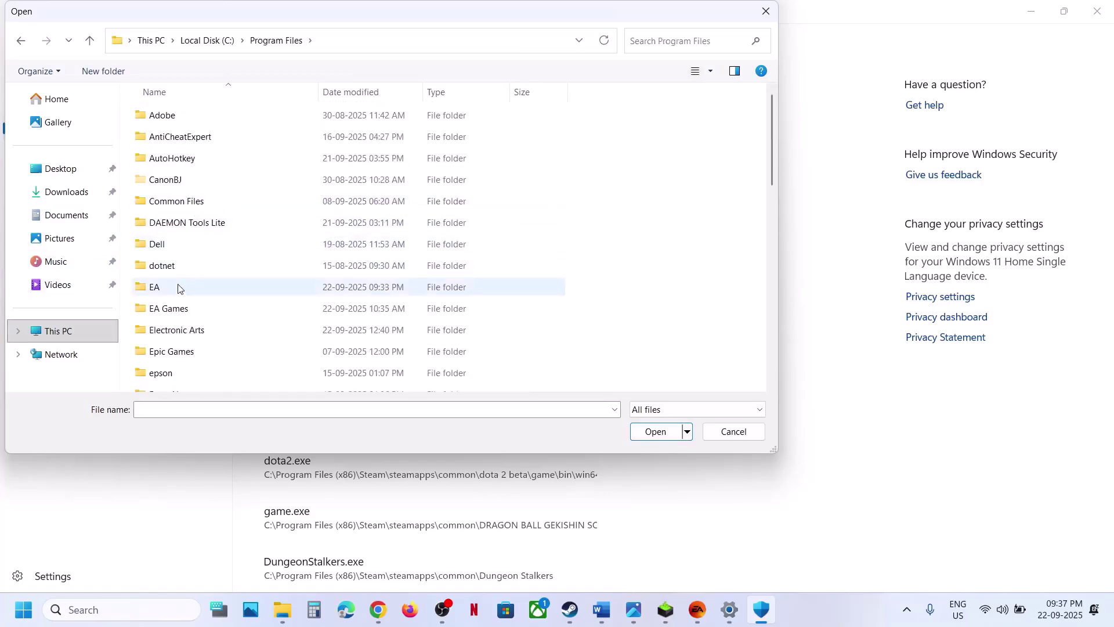
pyautogui.doubleClick(174, 308)
pyautogui.doubleClick(191, 135)
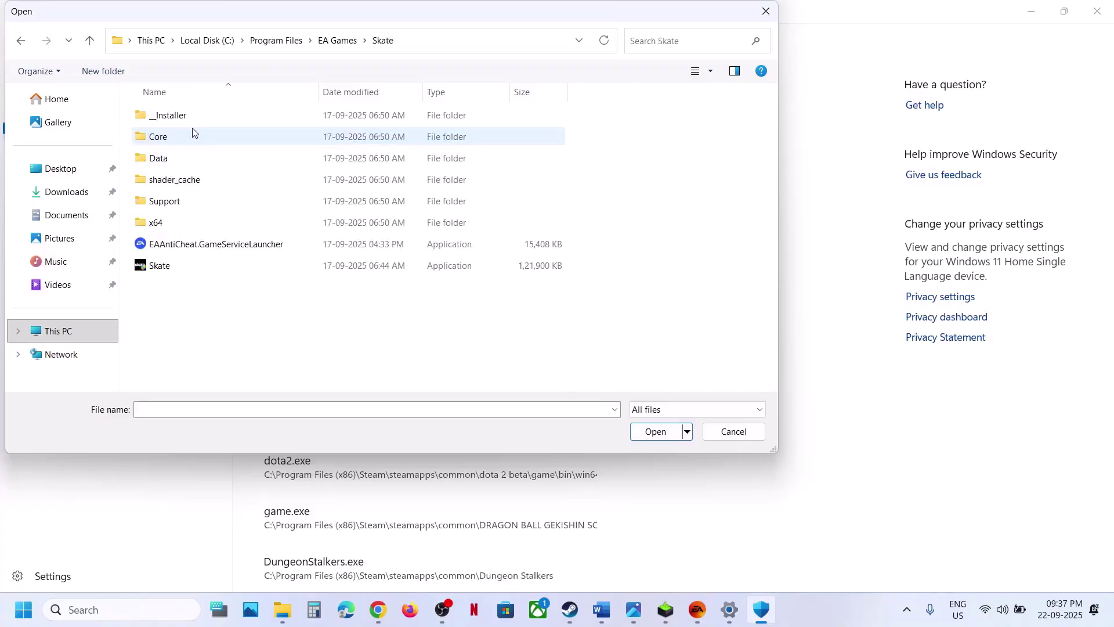
pyautogui.click(185, 265)
pyautogui.click(638, 431)
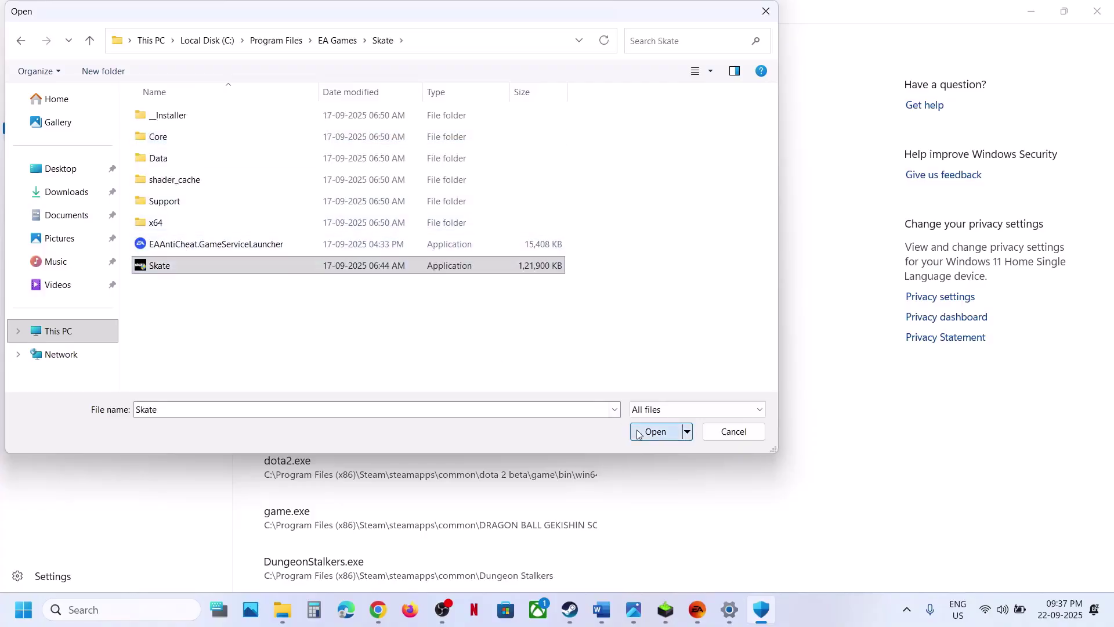
# Add EAAntiCheat.GameServiceLauncher from the Skate folder as an allowed app.
pyautogui.click(316, 179)
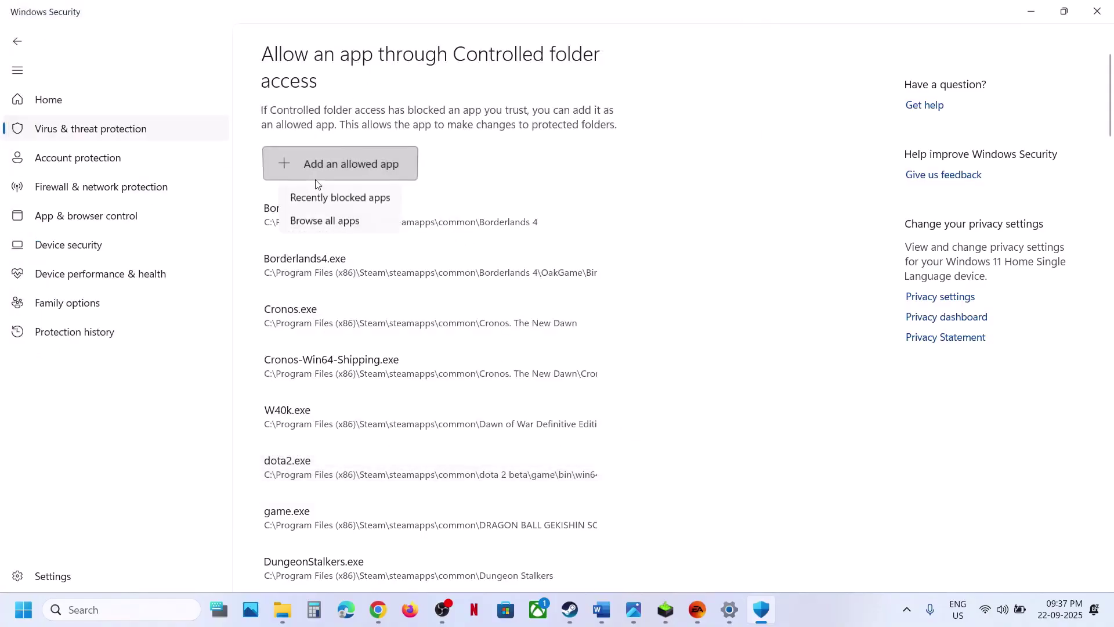
pyautogui.click(312, 222)
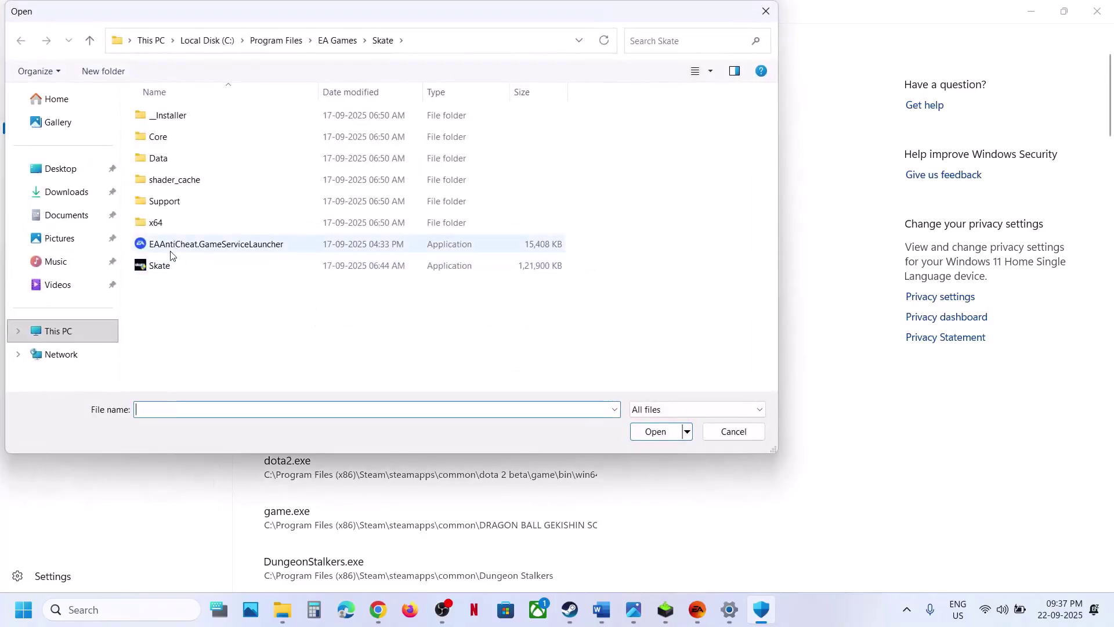
pyautogui.click(172, 250)
pyautogui.click(657, 431)
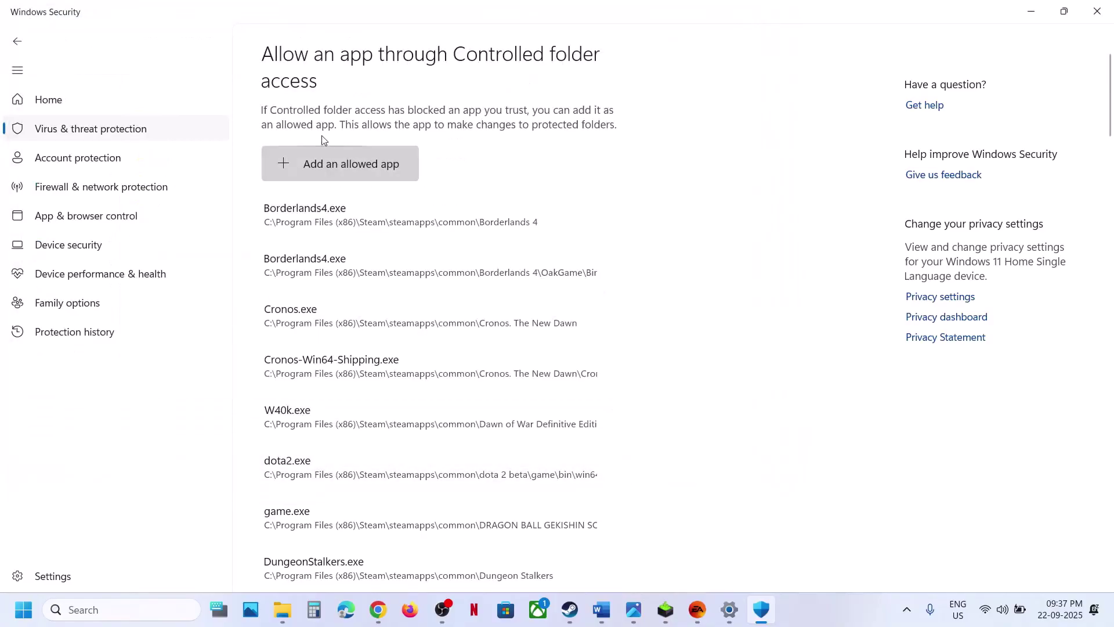
# Add _Installer\EAAntiCheat\EAAntiCheat.Installer as an allowed app.
pyautogui.click(323, 160)
pyautogui.click(325, 219)
pyautogui.doubleClick(174, 116)
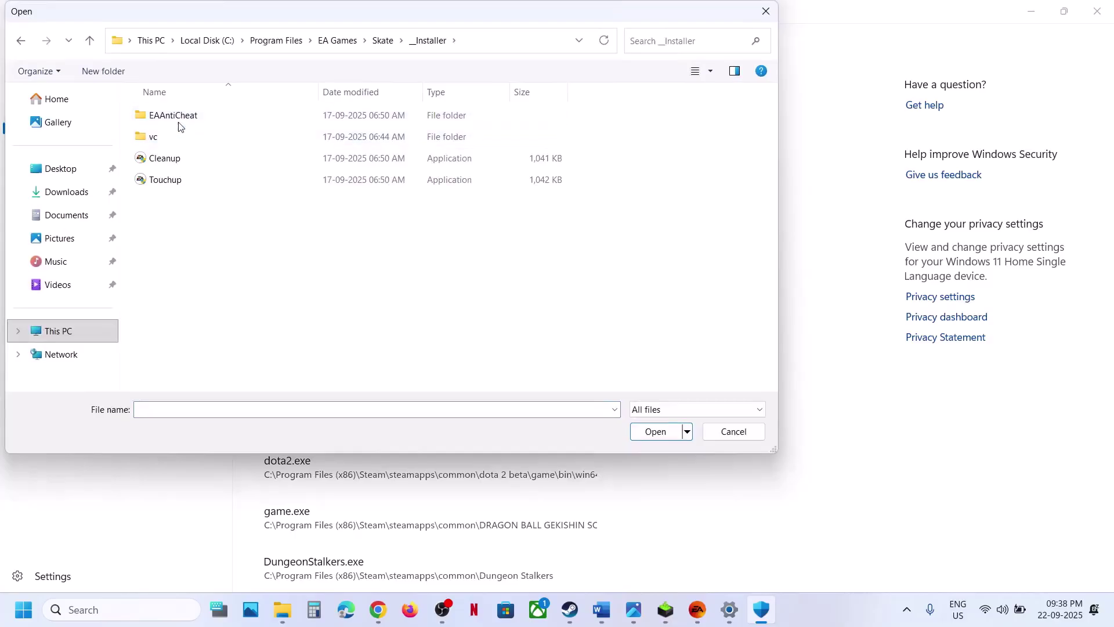
pyautogui.doubleClick(177, 116)
pyautogui.doubleClick(191, 114)
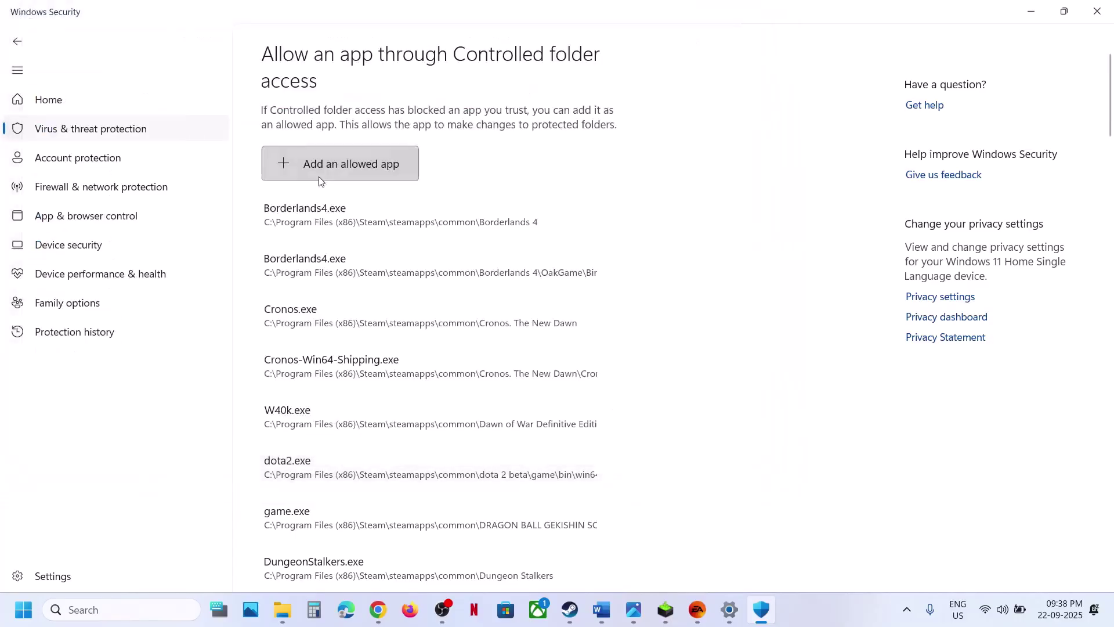
# Open Control Panel's Windows Defender Firewall allowed-apps list and unlock it with Change settings.
pyautogui.click(139, 611)
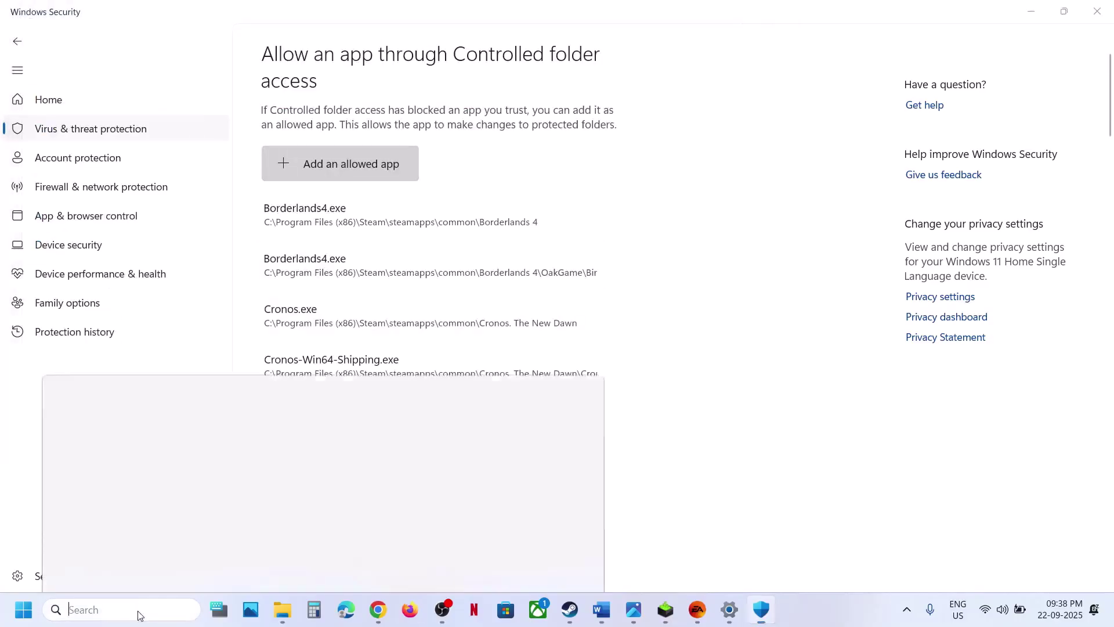
pyautogui.write('control')
pyautogui.press('Return')
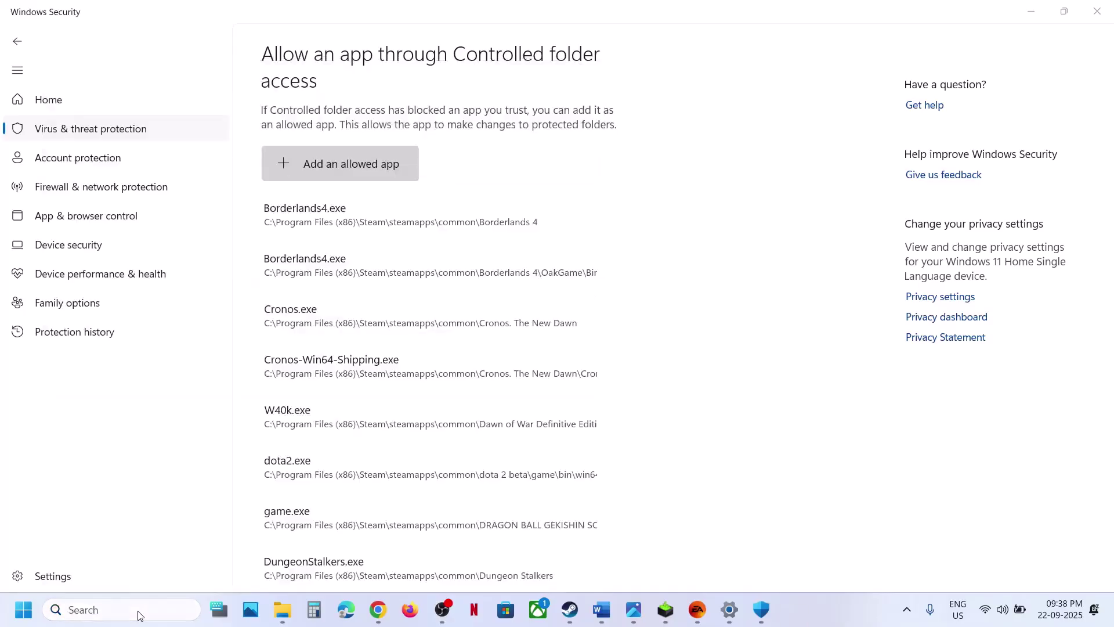
pyautogui.click(387, 121)
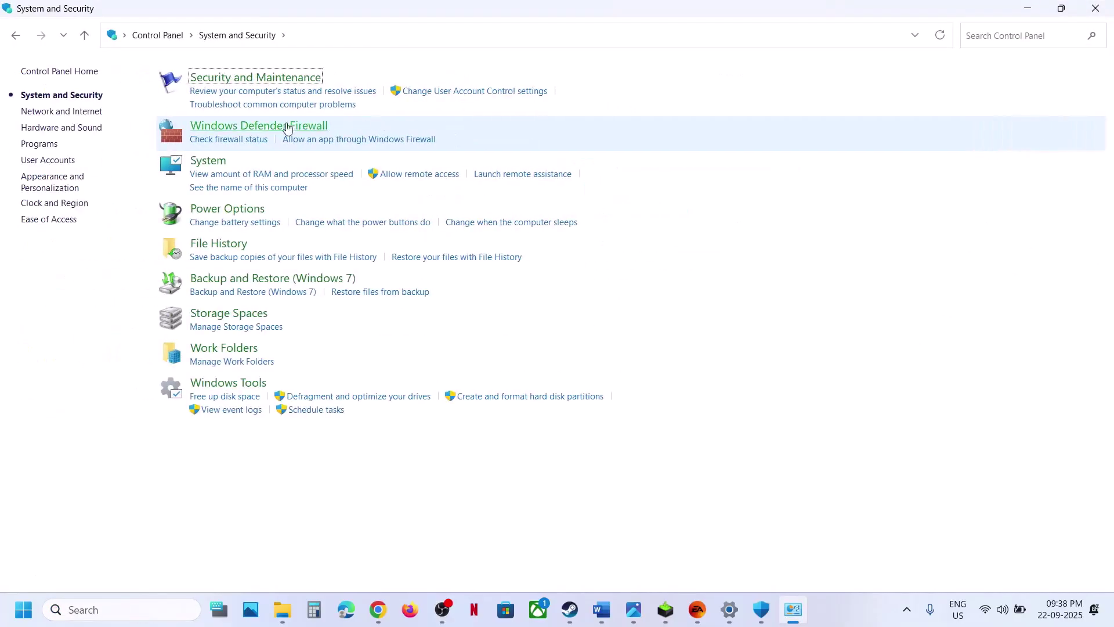
pyautogui.click(276, 128)
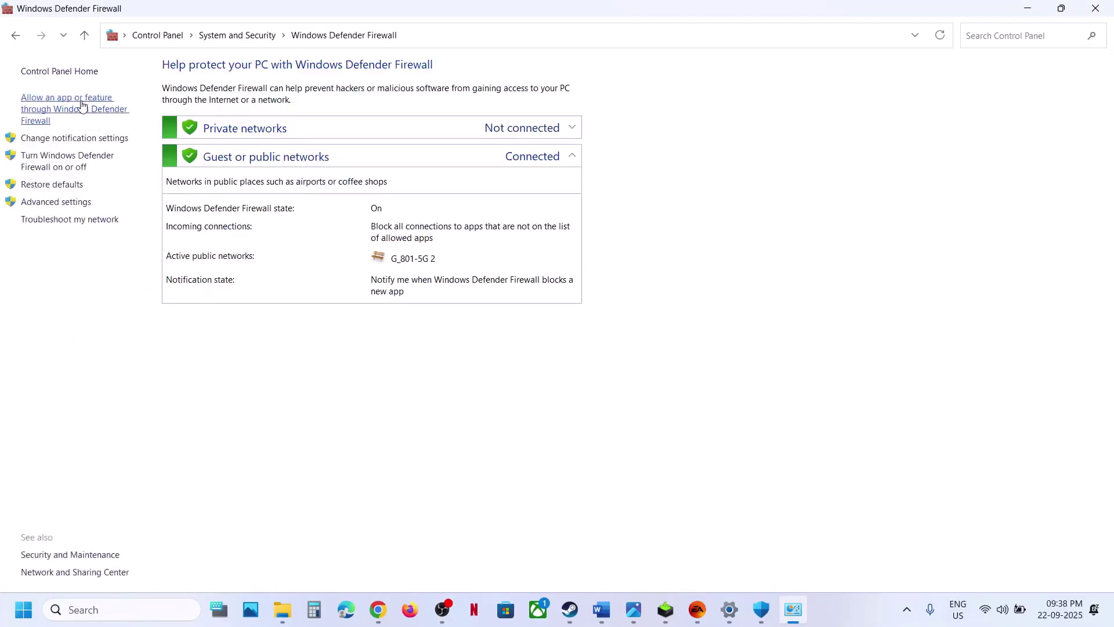
pyautogui.click(82, 105)
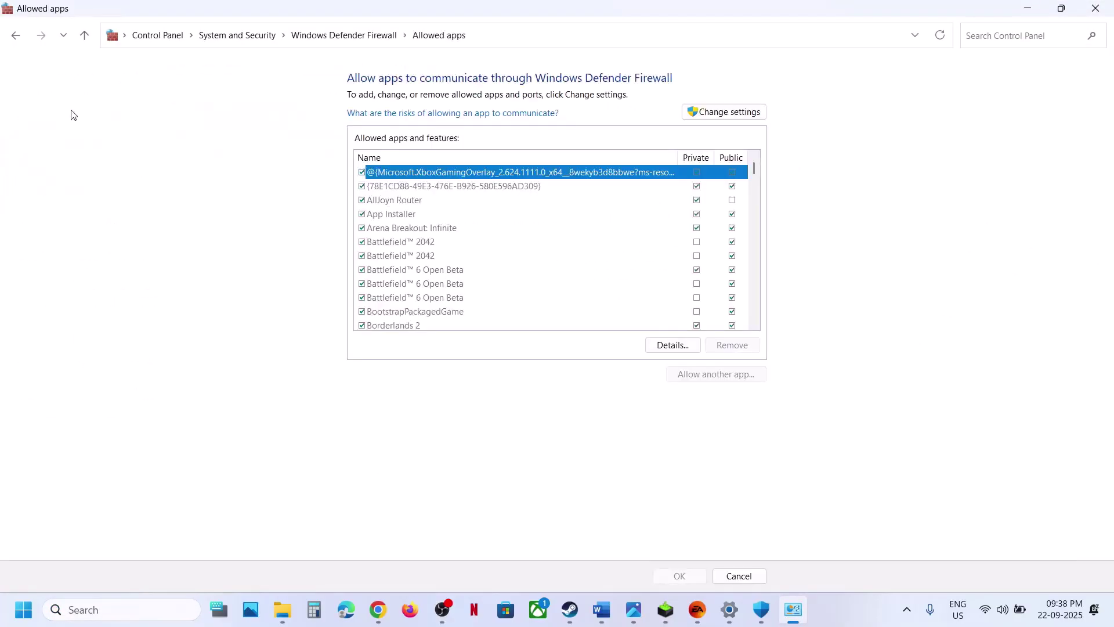
pyautogui.click(730, 112)
# Add EAAntiCheat.GameServiceLauncher from C:\Program Files\EA Games\Skate to the firewall's allowed apps.
pyautogui.click(725, 377)
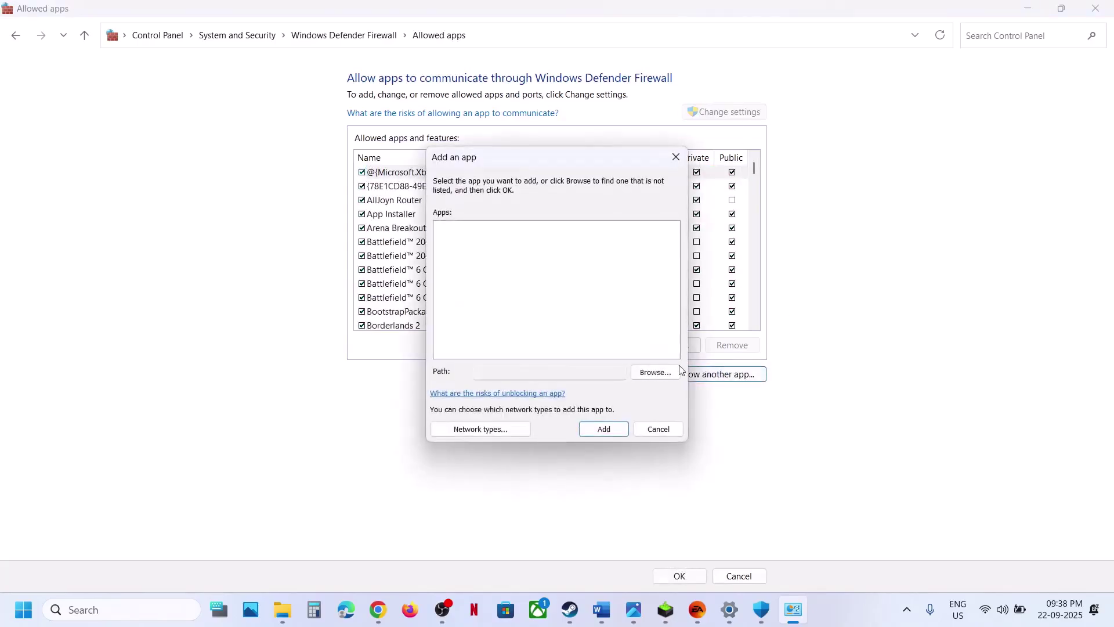
pyautogui.click(655, 372)
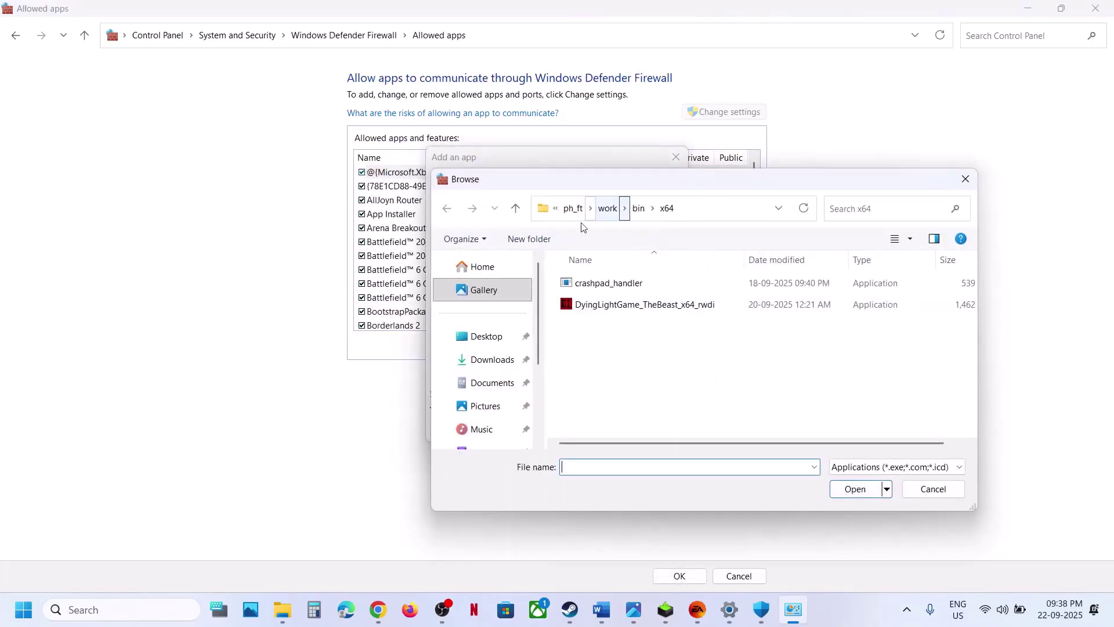
pyautogui.scroll(-2, 493, 400)
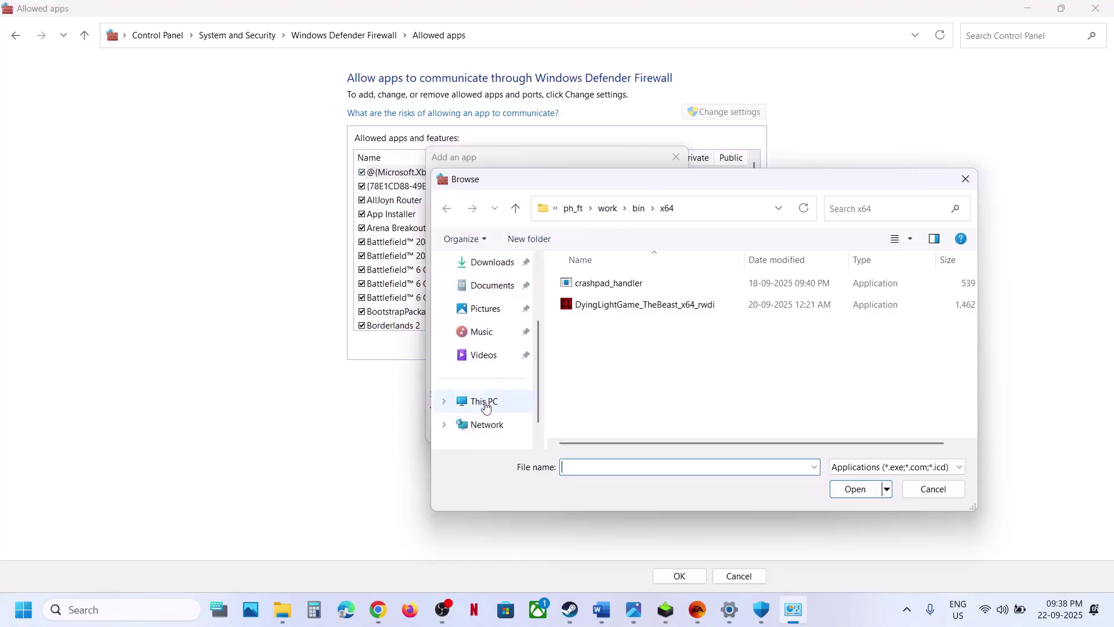
pyautogui.click(486, 404)
pyautogui.doubleClick(635, 284)
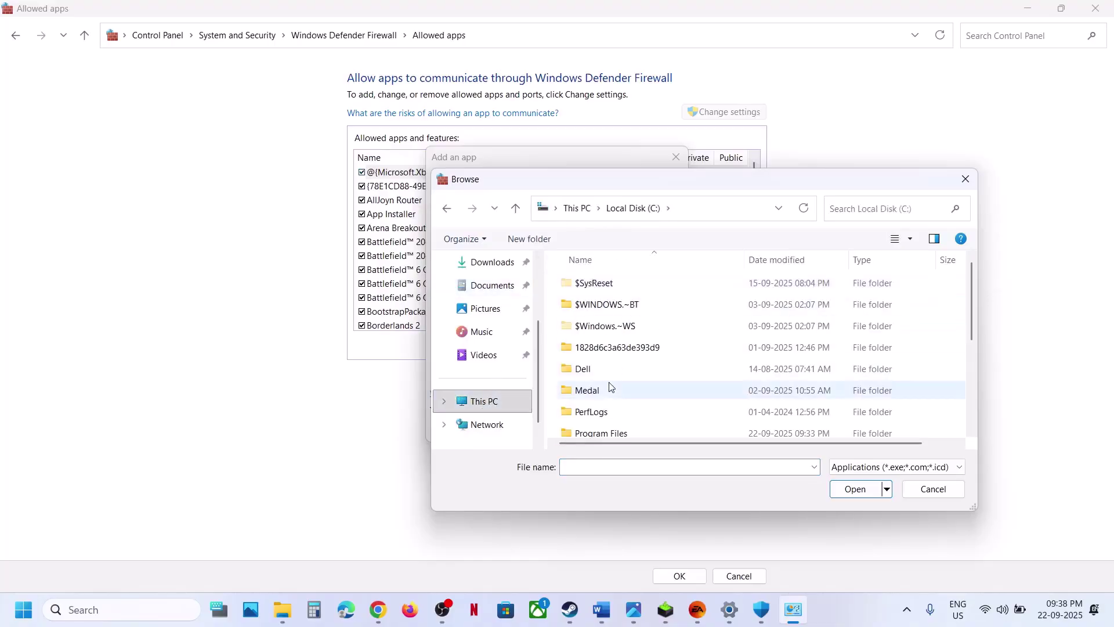
pyautogui.scroll(-2, 610, 387)
pyautogui.doubleClick(601, 349)
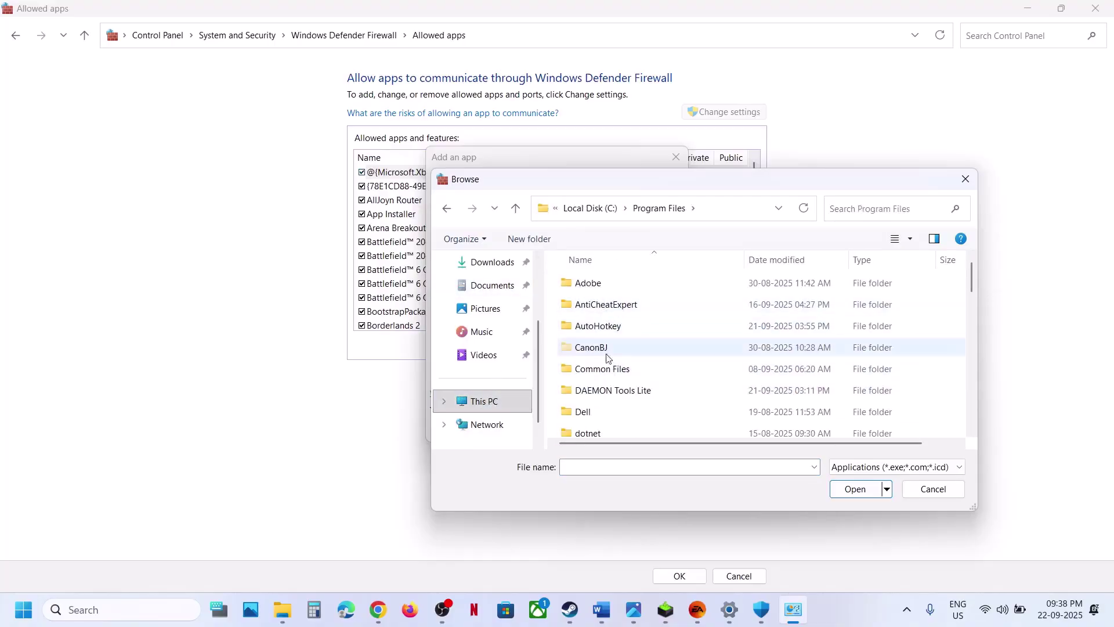
pyautogui.scroll(-2, 609, 358)
pyautogui.doubleClick(604, 390)
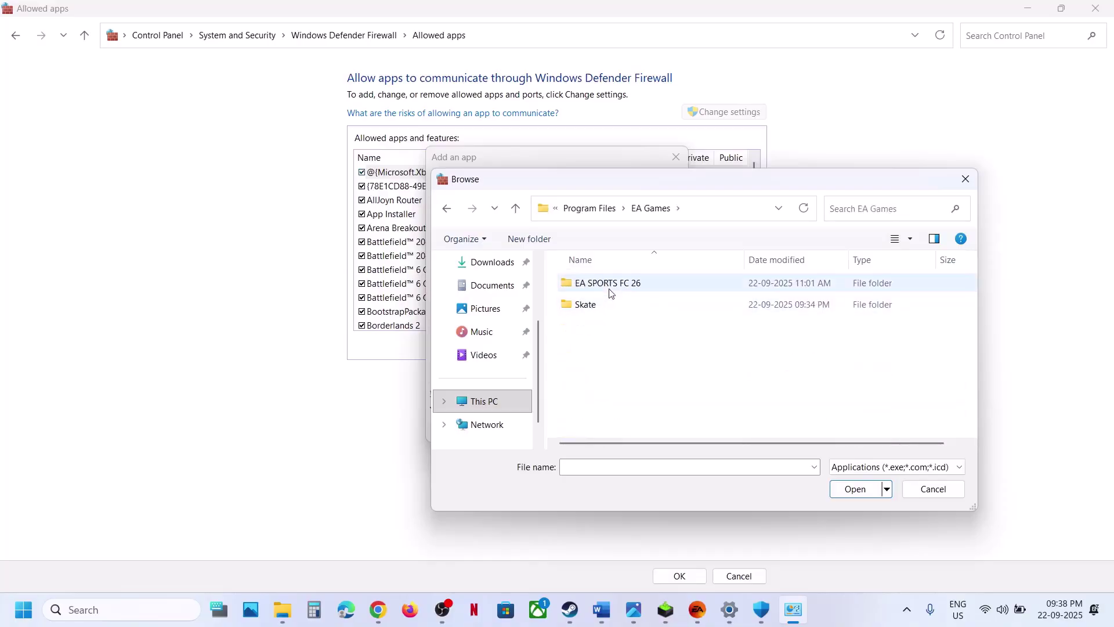
pyautogui.doubleClick(597, 307)
pyautogui.click(598, 414)
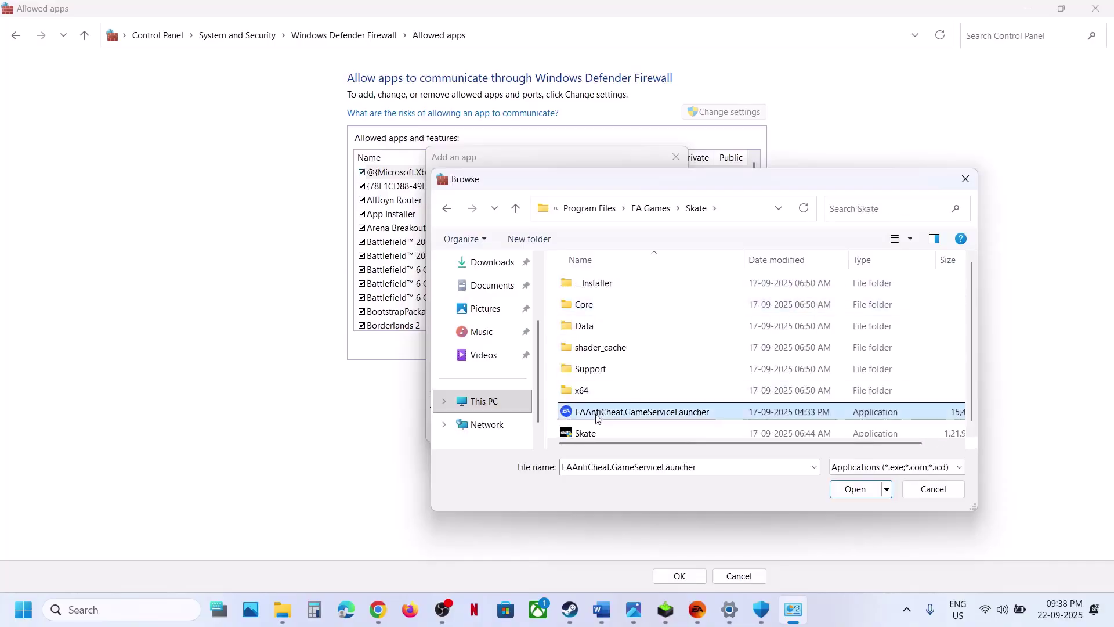
pyautogui.doubleClick(598, 415)
pyautogui.click(604, 429)
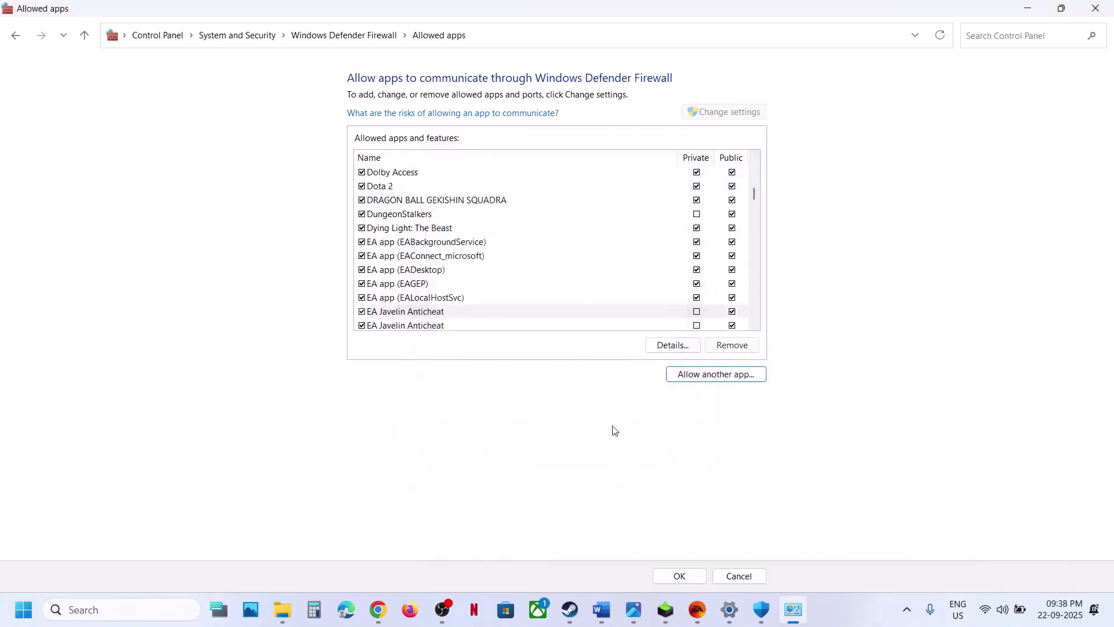
# Try adding Skate.exe to the firewall and dismiss the already-listed message.
pyautogui.click(691, 376)
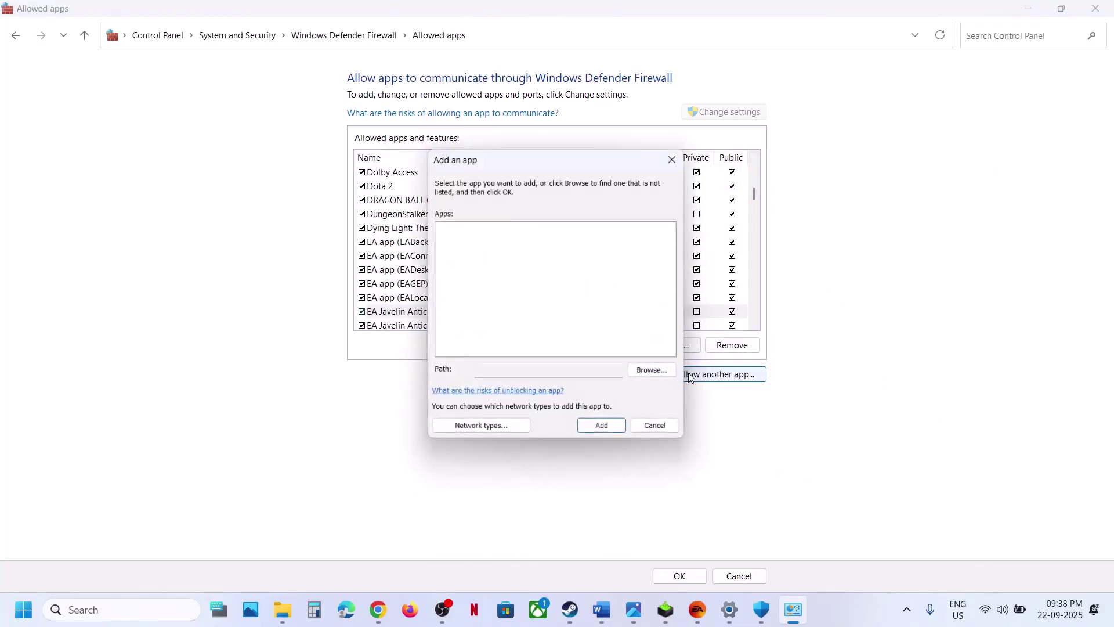
pyautogui.click(649, 372)
pyautogui.click(600, 429)
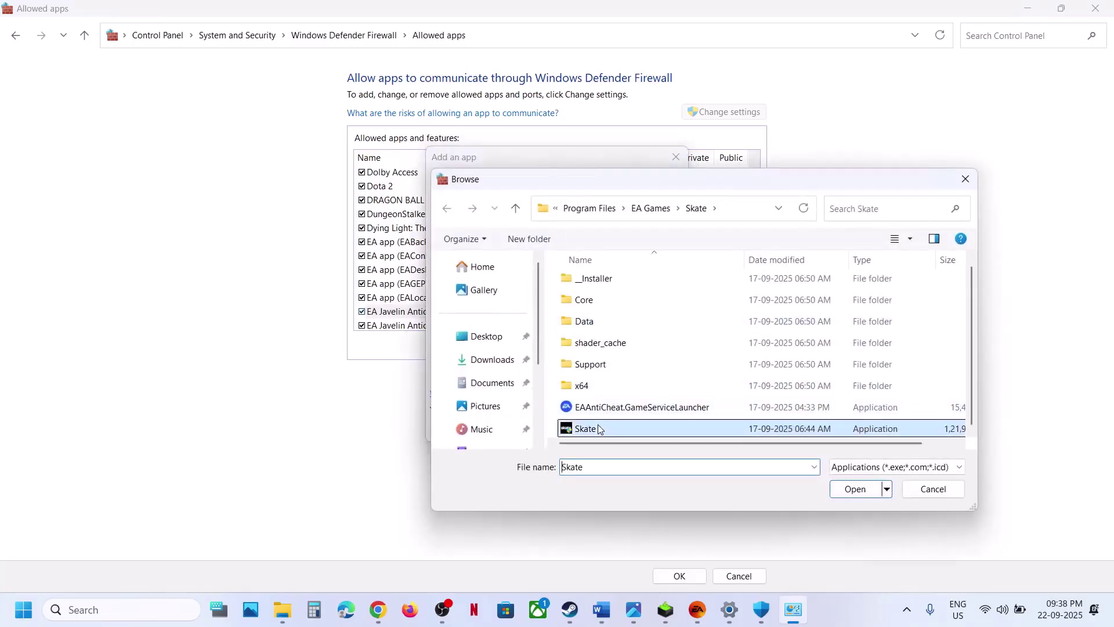
pyautogui.doubleClick(599, 429)
pyautogui.click(603, 429)
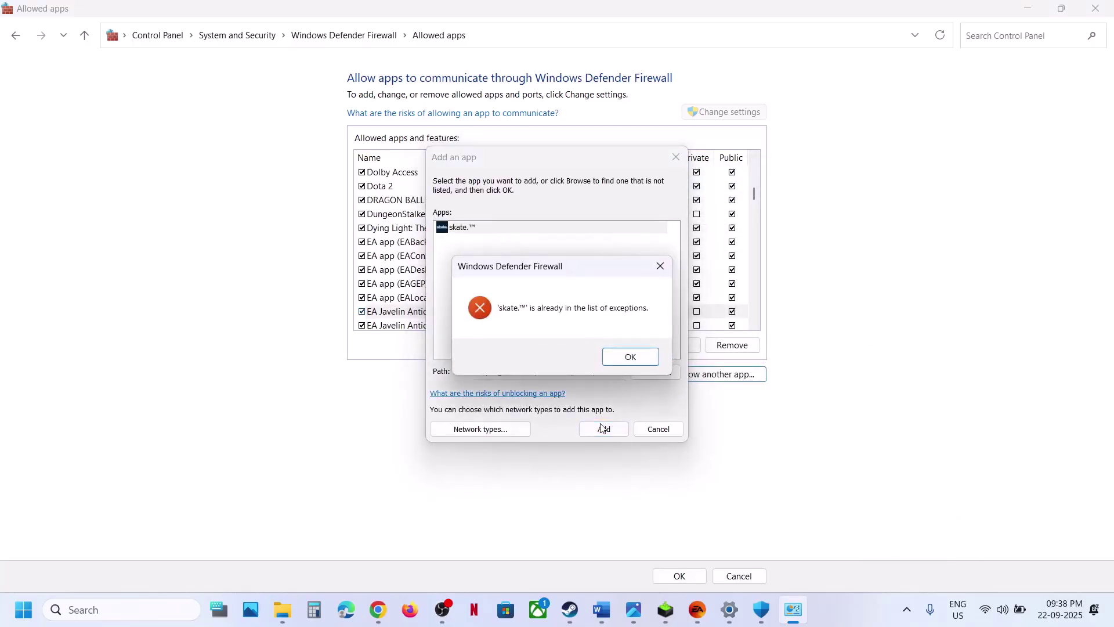
pyautogui.click(621, 362)
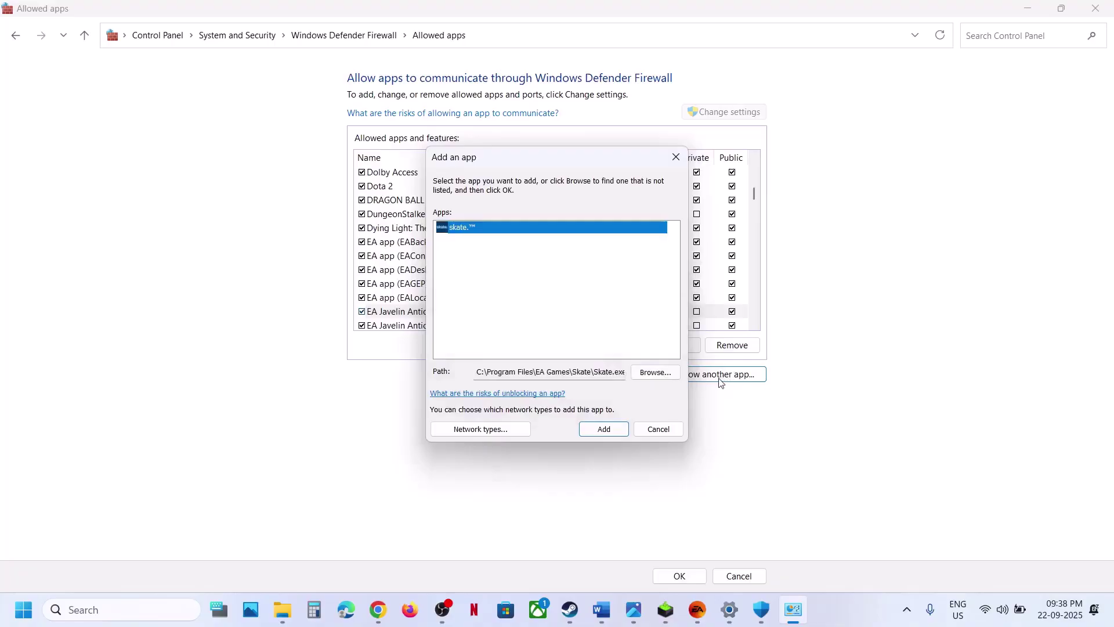
# Add EAAntiCheat.Installer to the firewall's allowed apps.
pyautogui.click(655, 373)
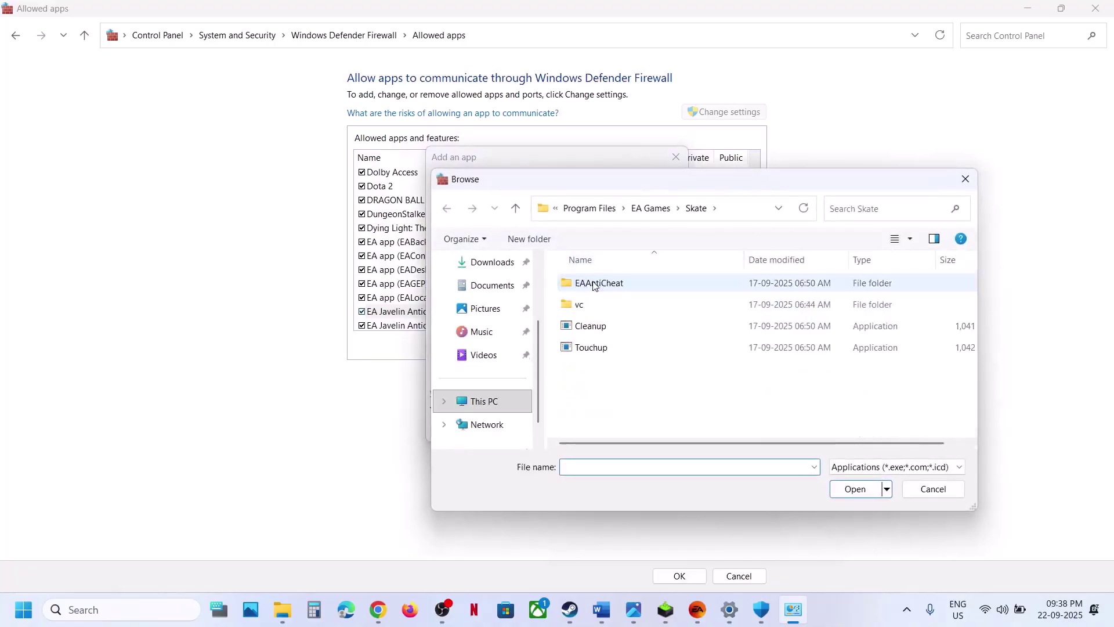
pyautogui.doubleClick(615, 290)
pyautogui.doubleClick(615, 290)
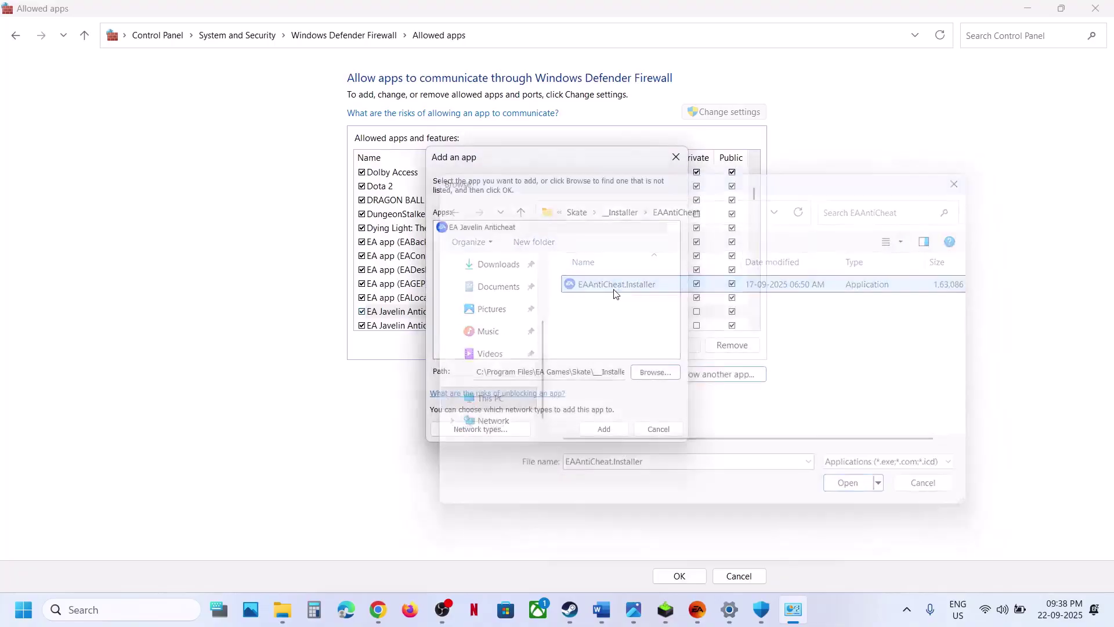
pyautogui.click(605, 429)
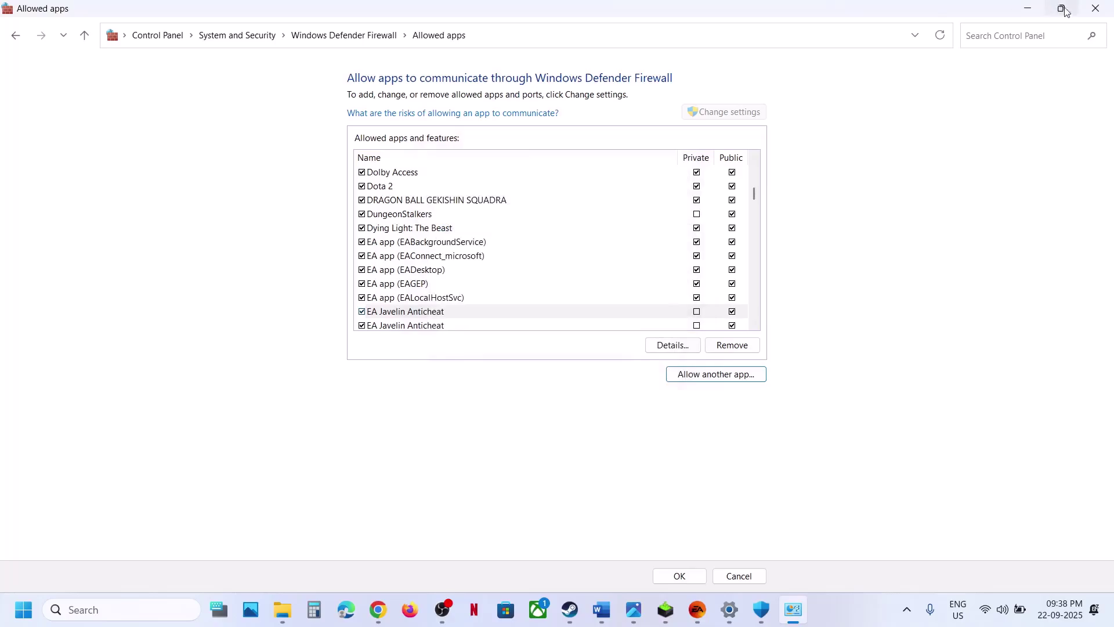
# Close the allowed apps, Windows Security and Settings windows to return to the Word guide.
pyautogui.click(1091, 15)
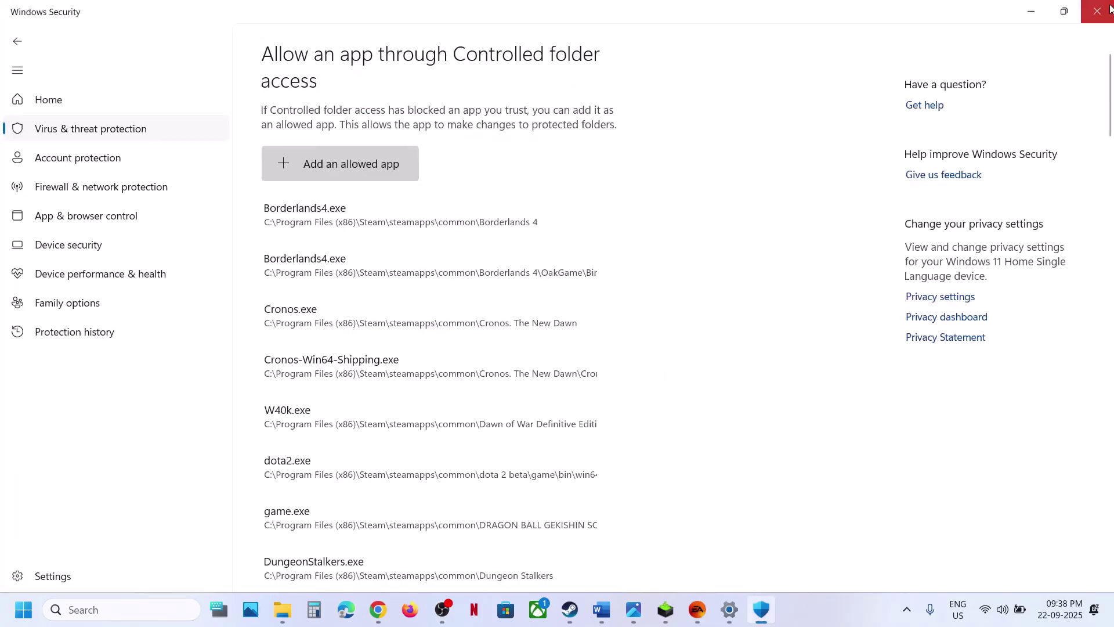
pyautogui.click(1108, 9)
pyautogui.click(1108, 8)
pyautogui.scroll(-5, 490, 318)
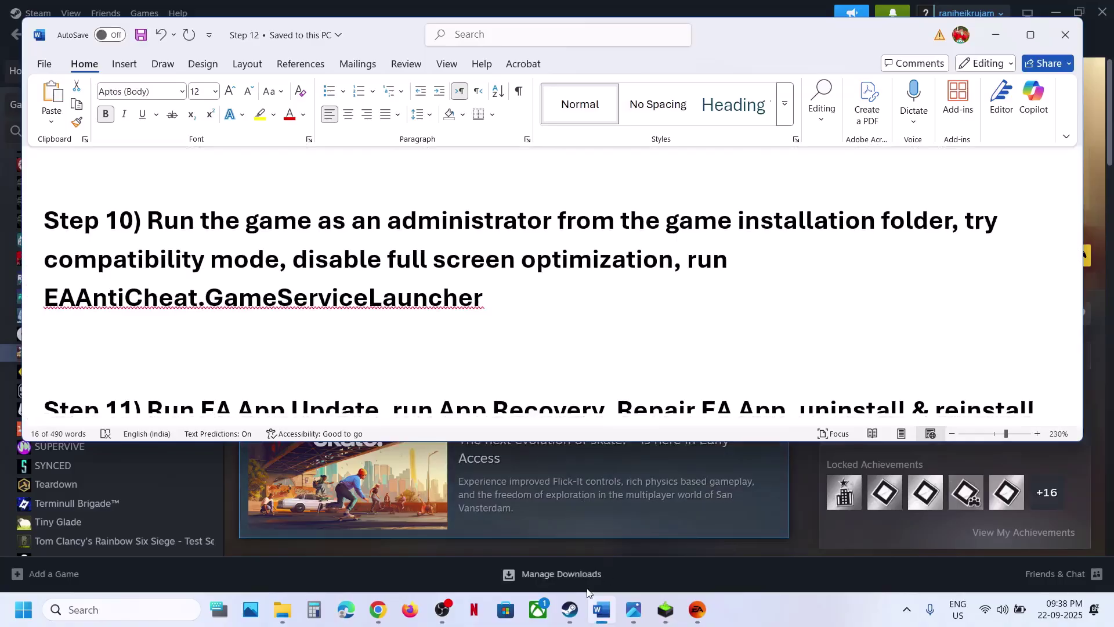
# Browse skate.'s local files from the Steam library via Manage, then return to the EA app.
pyautogui.click(570, 609)
pyautogui.rightClick(116, 352)
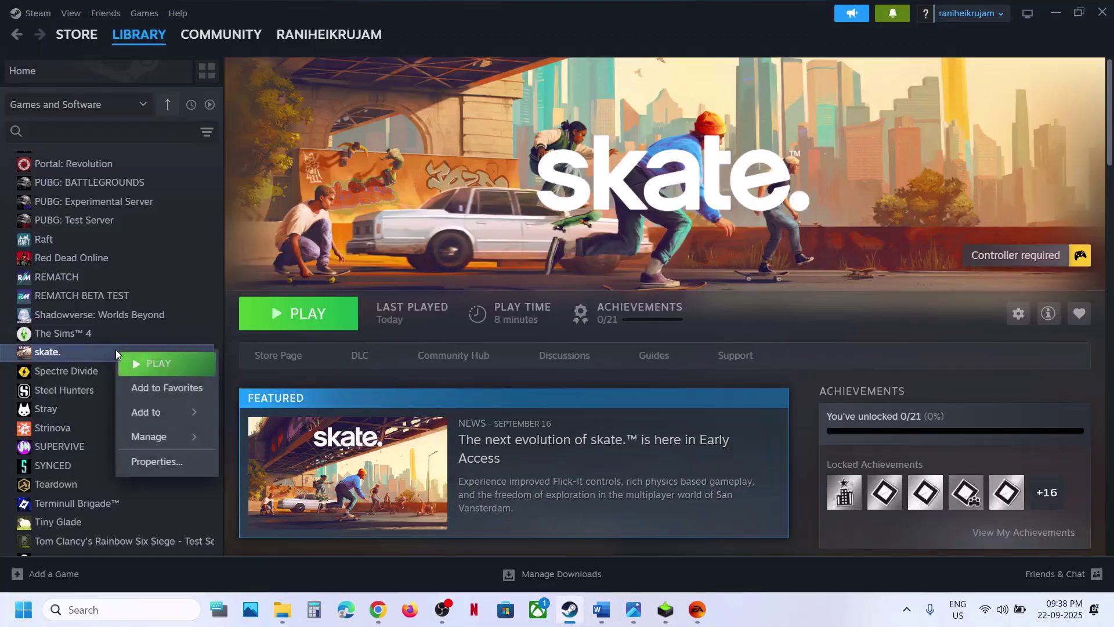
pyautogui.moveTo(174, 437)
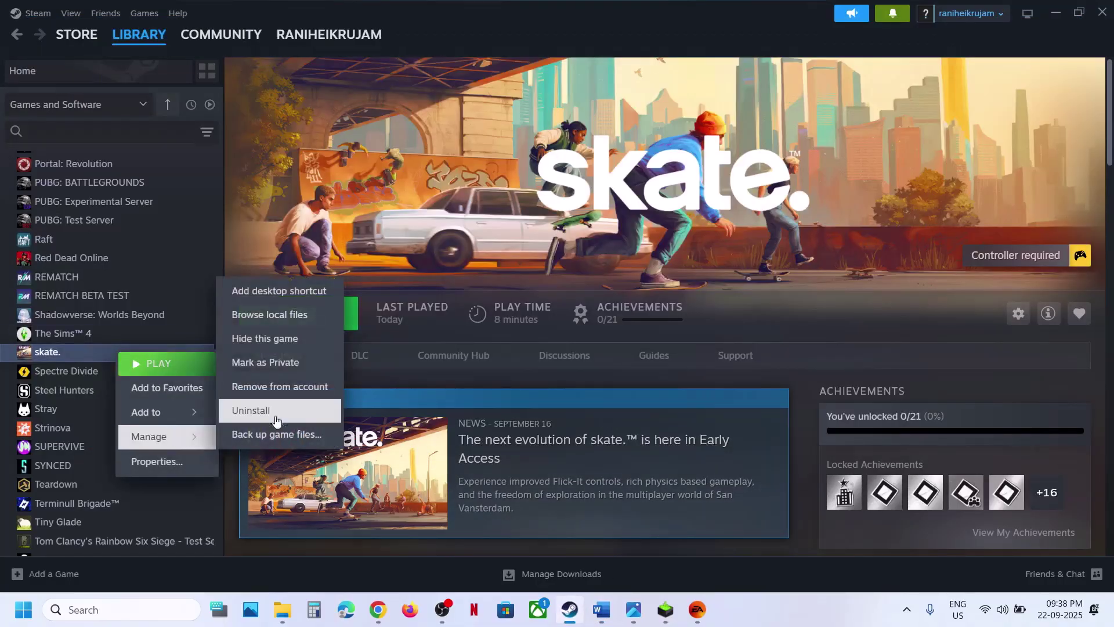
pyautogui.click(271, 317)
pyautogui.scroll(-3, 206, 294)
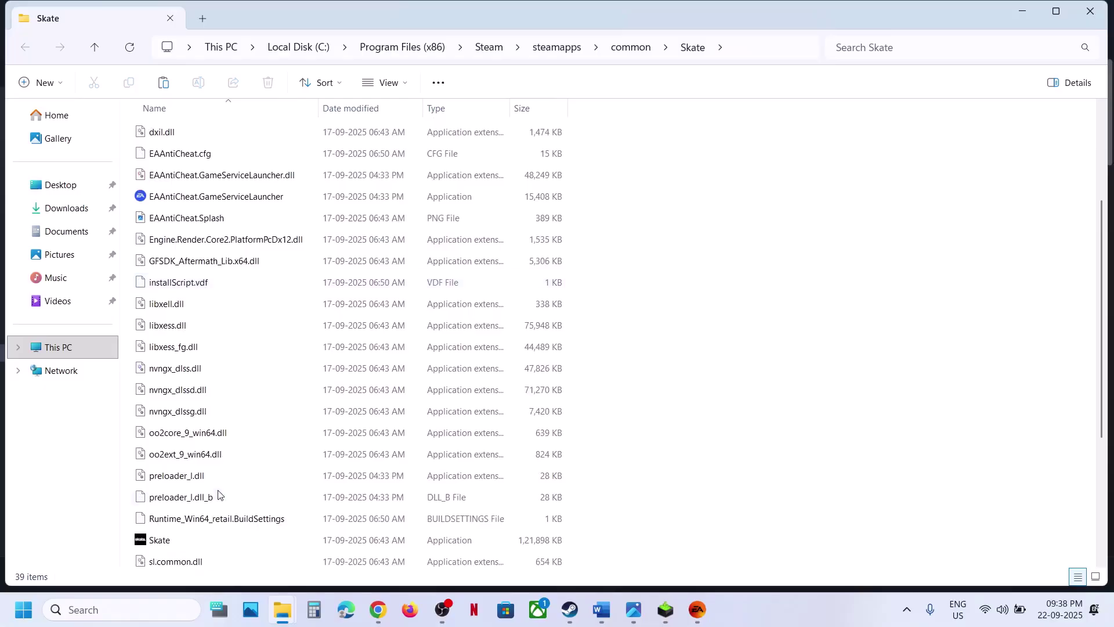
pyautogui.scroll(-4, 219, 493)
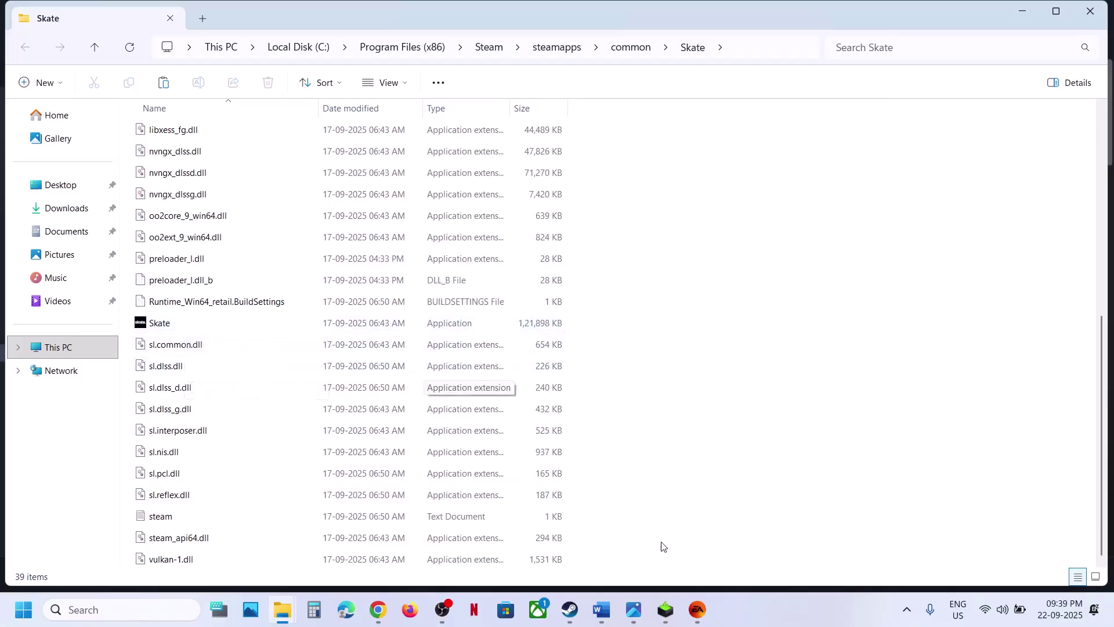
pyautogui.click(696, 610)
# Open the install folder from the skate.™ Properties in the EA app.
pyautogui.click(626, 392)
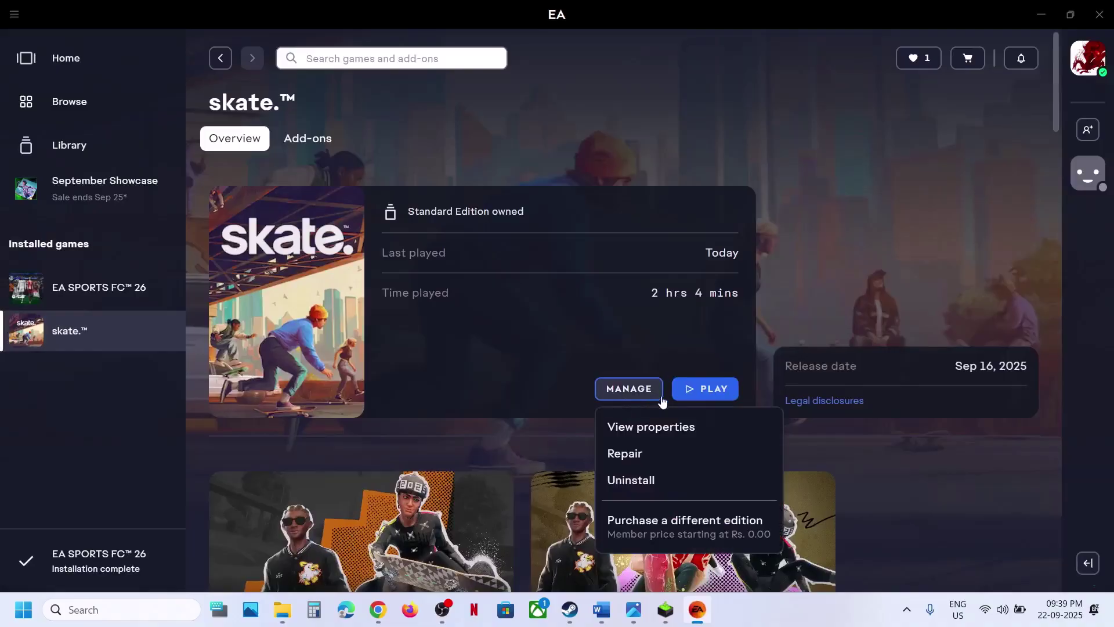
pyautogui.click(673, 436)
pyautogui.click(725, 206)
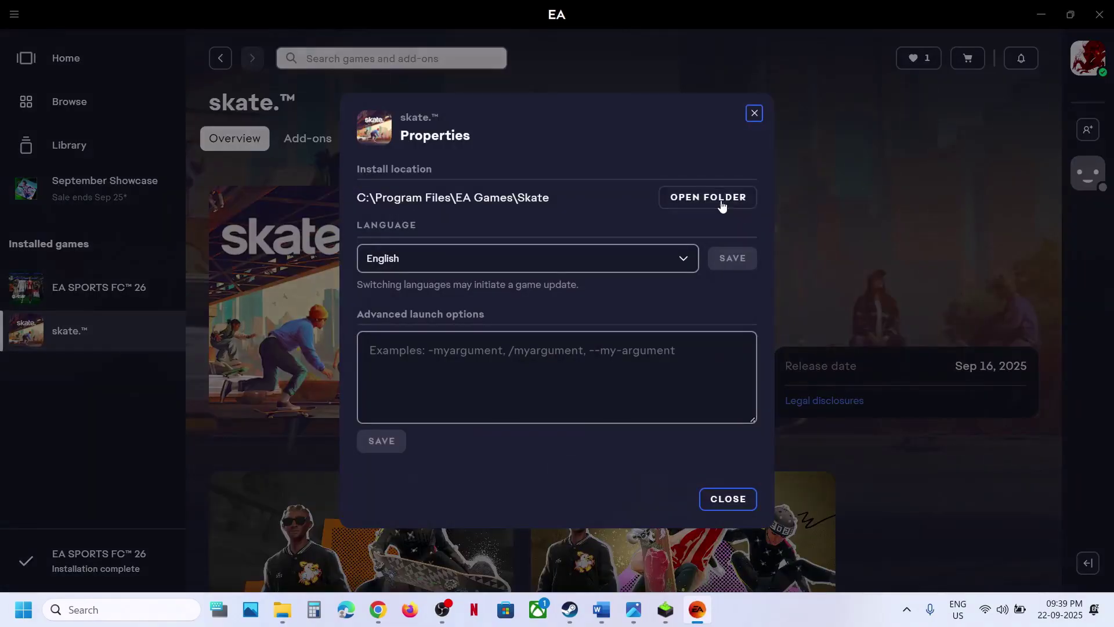
pyautogui.scroll(-5, 337, 384)
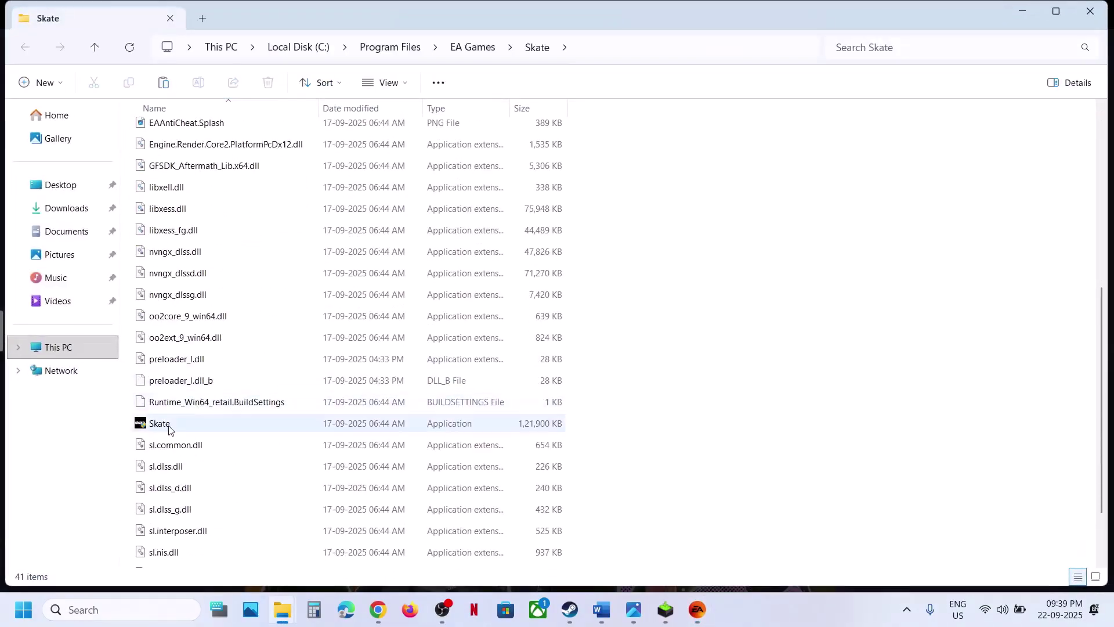
pyautogui.scroll(5, 278, 338)
pyautogui.scroll(-6, 211, 383)
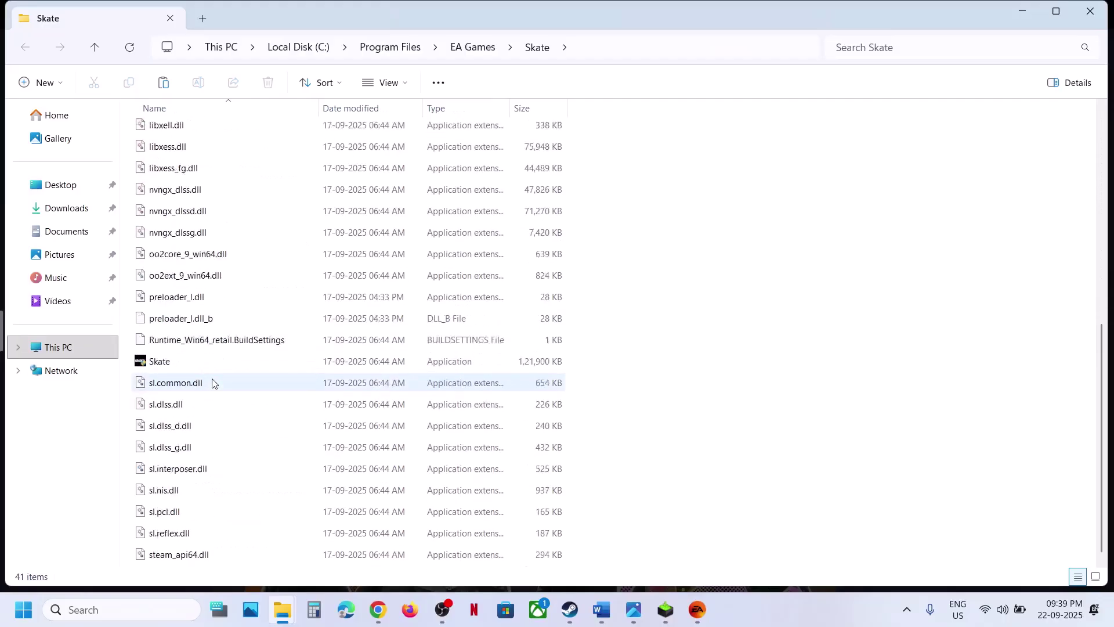
# Check the Skate folder's properties, then bring up Skate.exe's properties.
pyautogui.rightClick(185, 384)
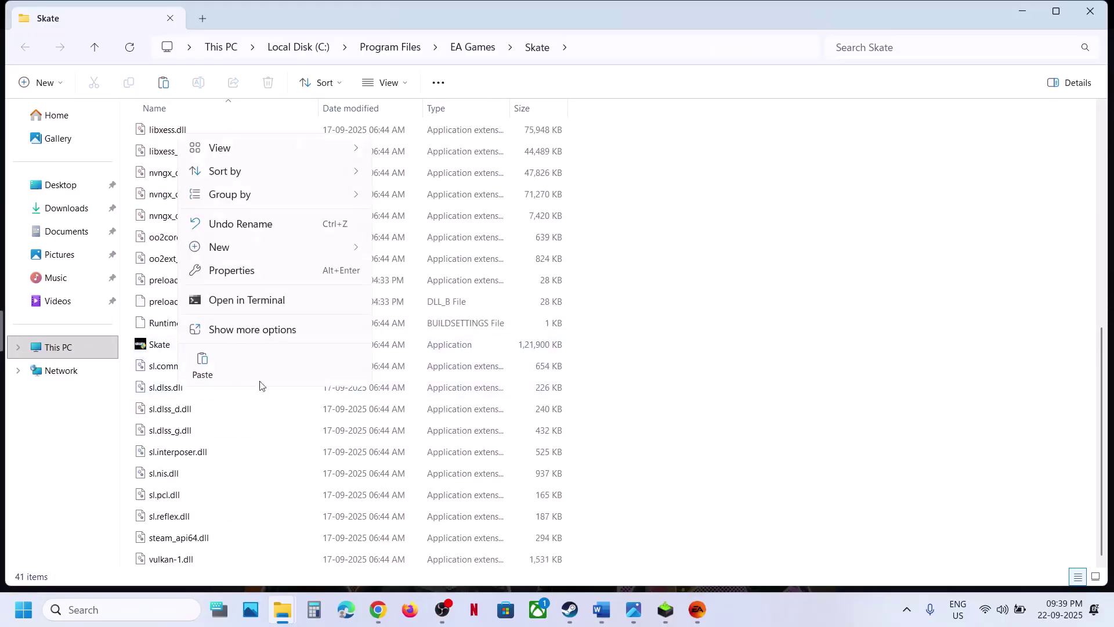
pyautogui.click(232, 272)
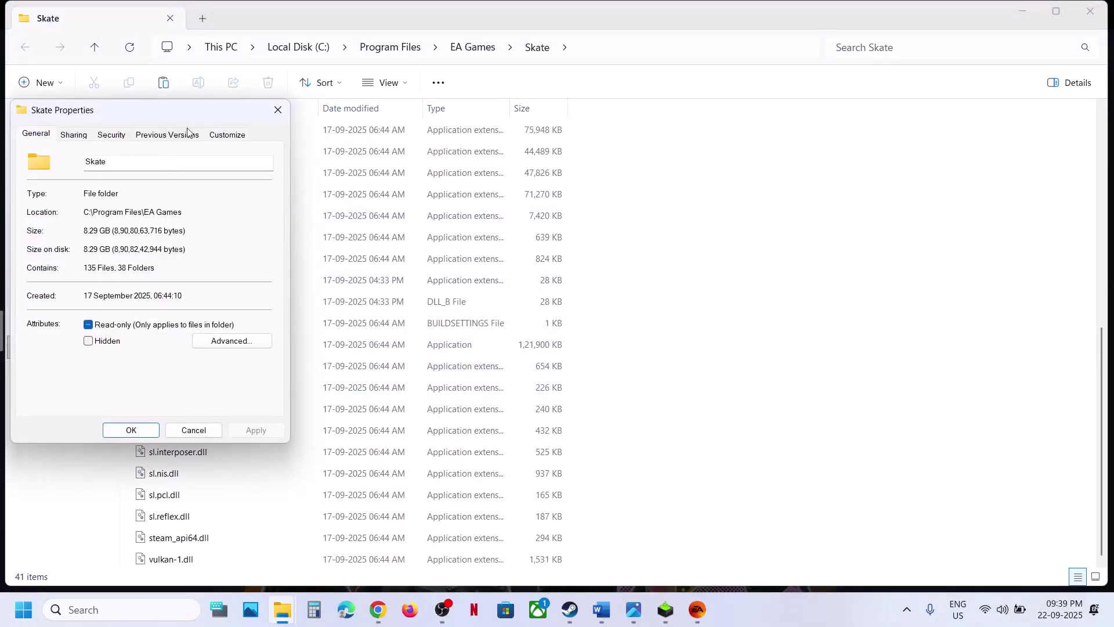
pyautogui.click(268, 114)
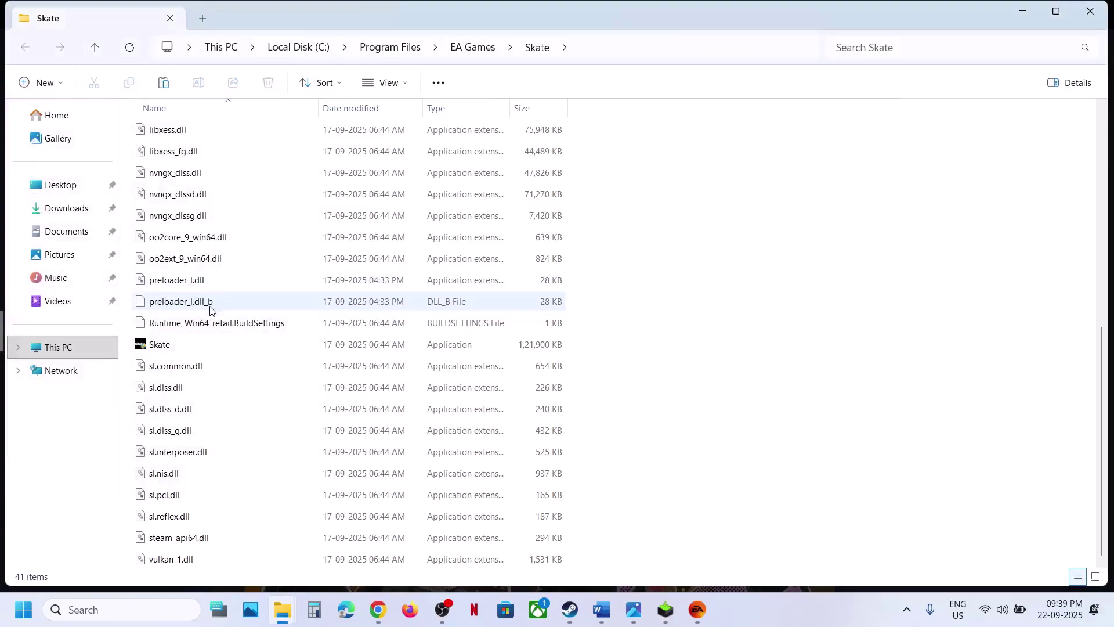
pyautogui.click(176, 347)
pyautogui.rightClick(176, 346)
pyautogui.click(243, 429)
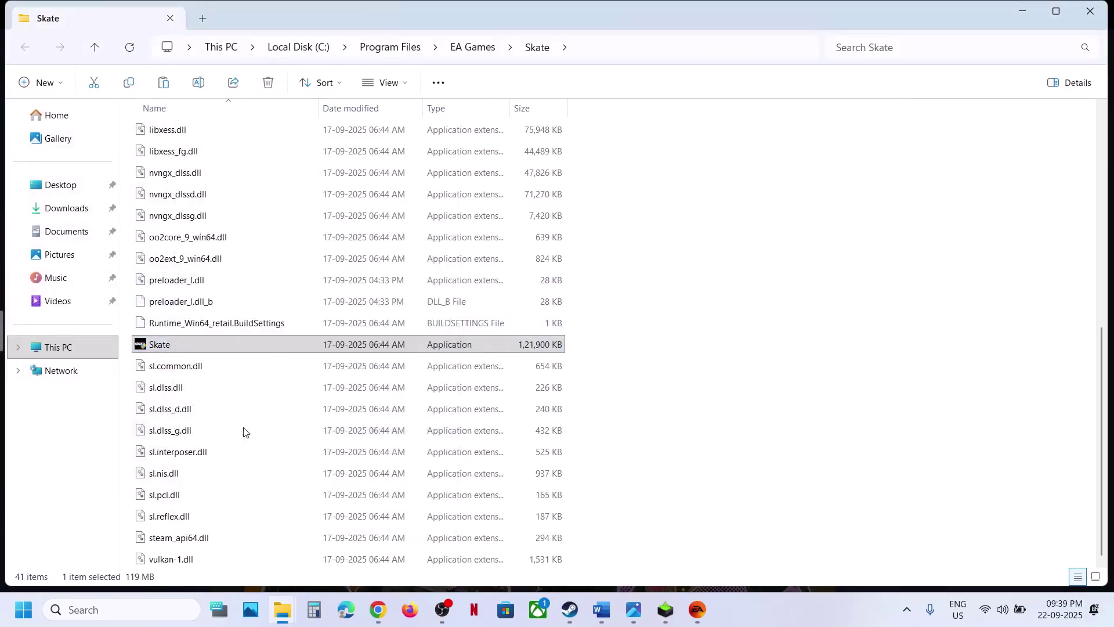
# Set Skate.exe to Windows 7 compatibility mode with fullscreen optimizations disabled, and save.
pyautogui.click(292, 232)
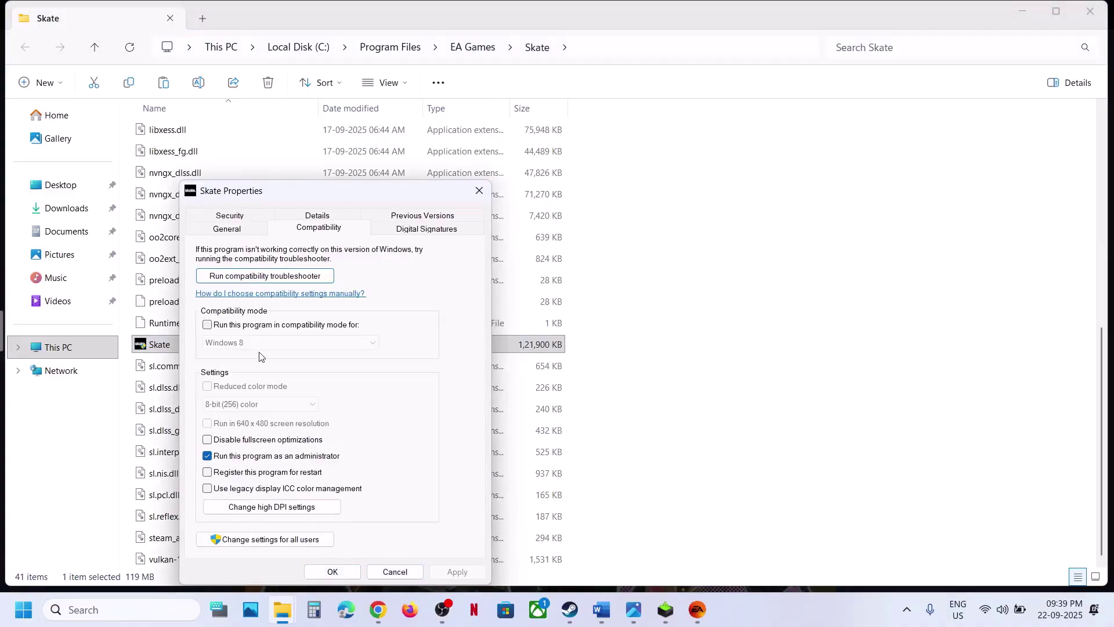
pyautogui.click(207, 325)
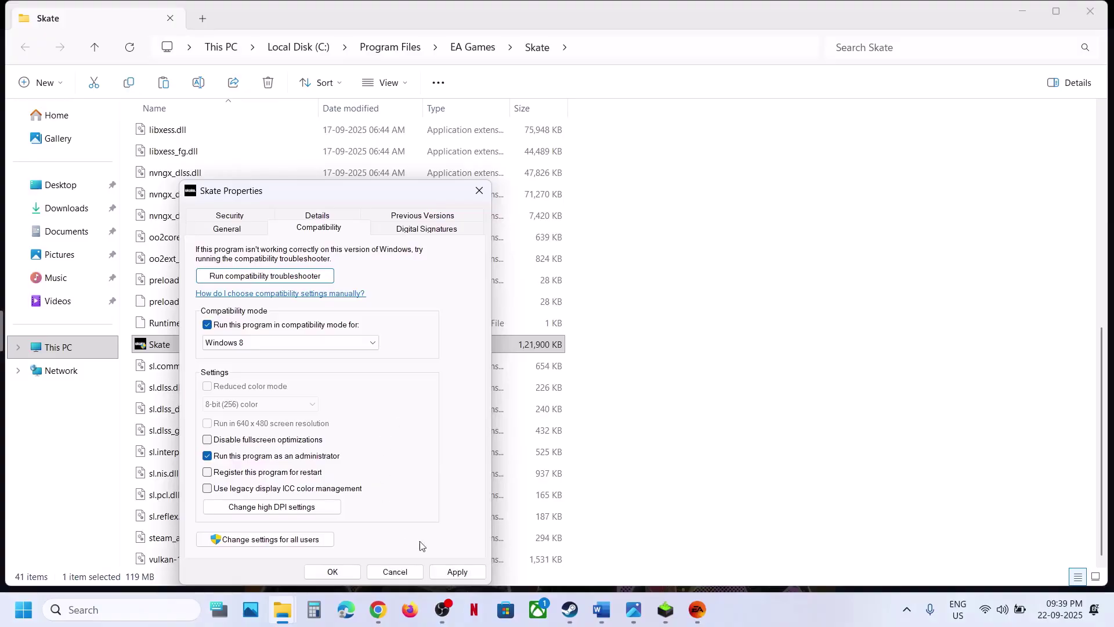
pyautogui.click(446, 575)
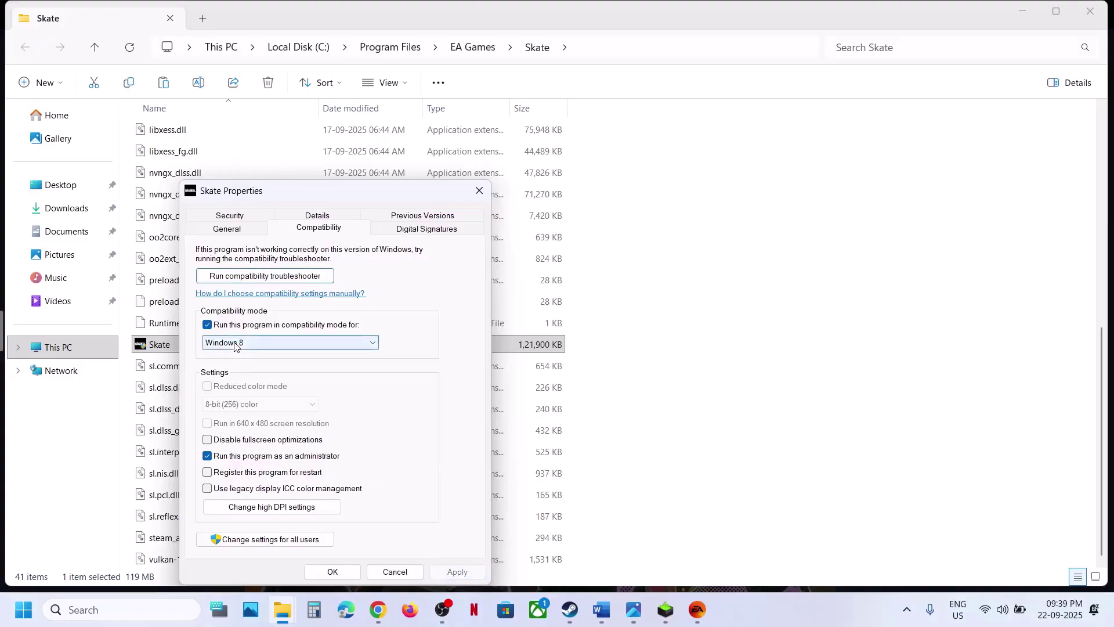
pyautogui.click(290, 343)
pyautogui.click(261, 393)
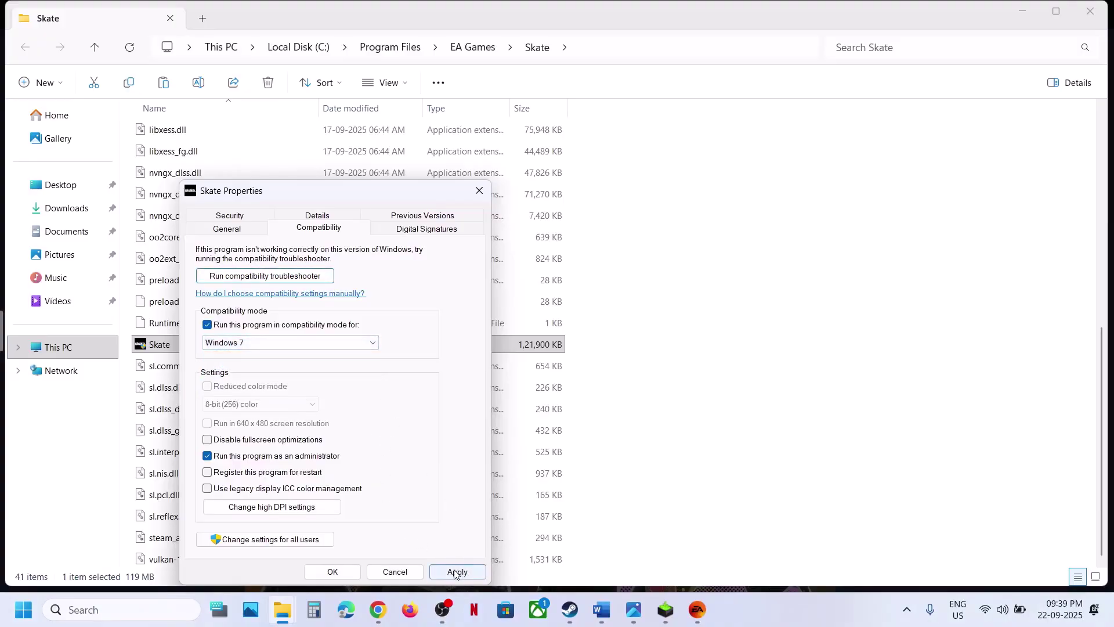
pyautogui.click(456, 572)
pyautogui.click(458, 572)
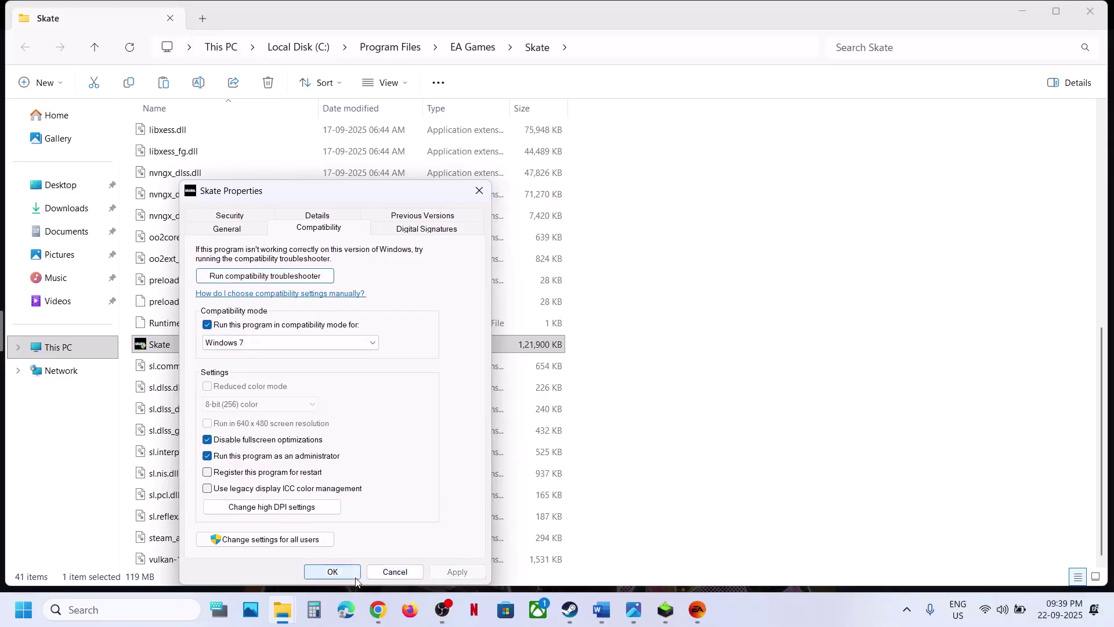
pyautogui.click(356, 577)
# Reopen Skate.exe's compatibility settings to verify them, then select EAAntiCheat.GameServiceLauncher.
pyautogui.rightClick(200, 348)
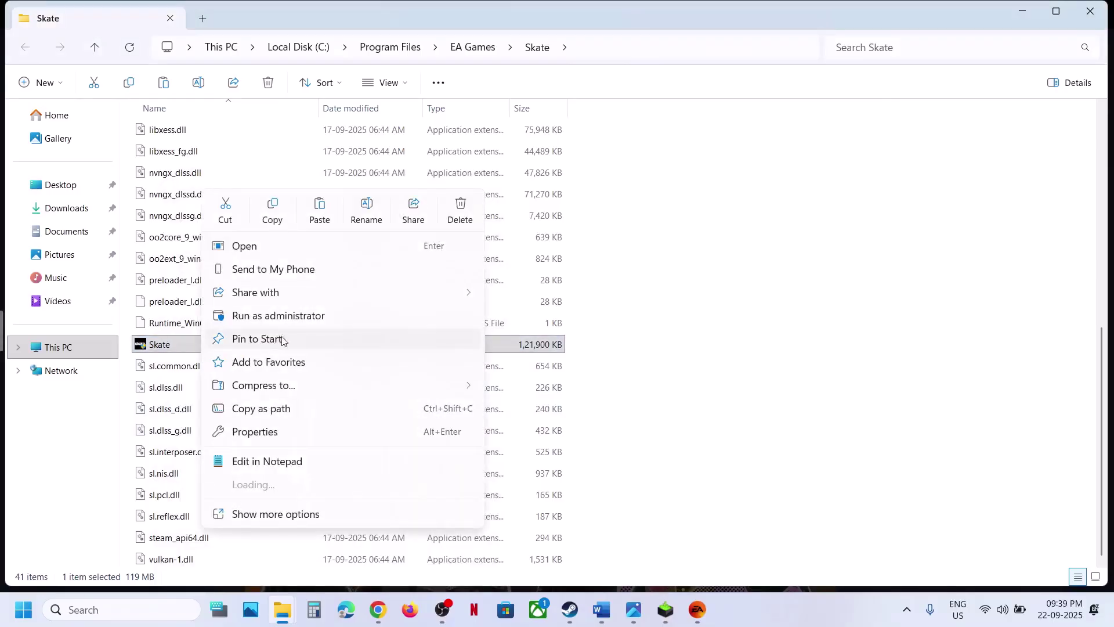
pyautogui.click(255, 432)
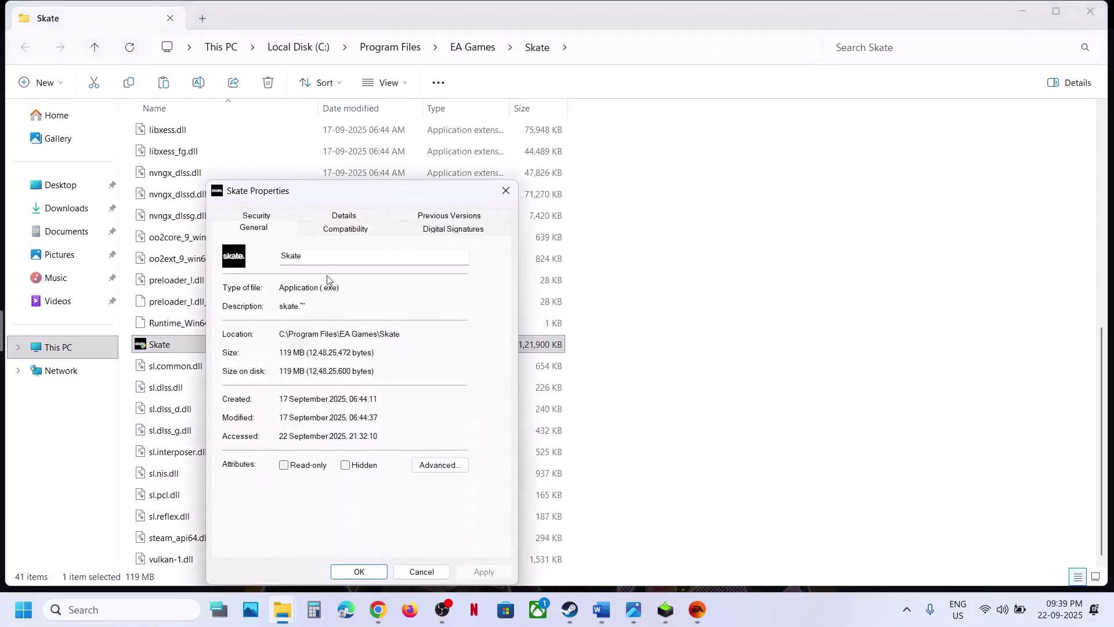
pyautogui.click(333, 228)
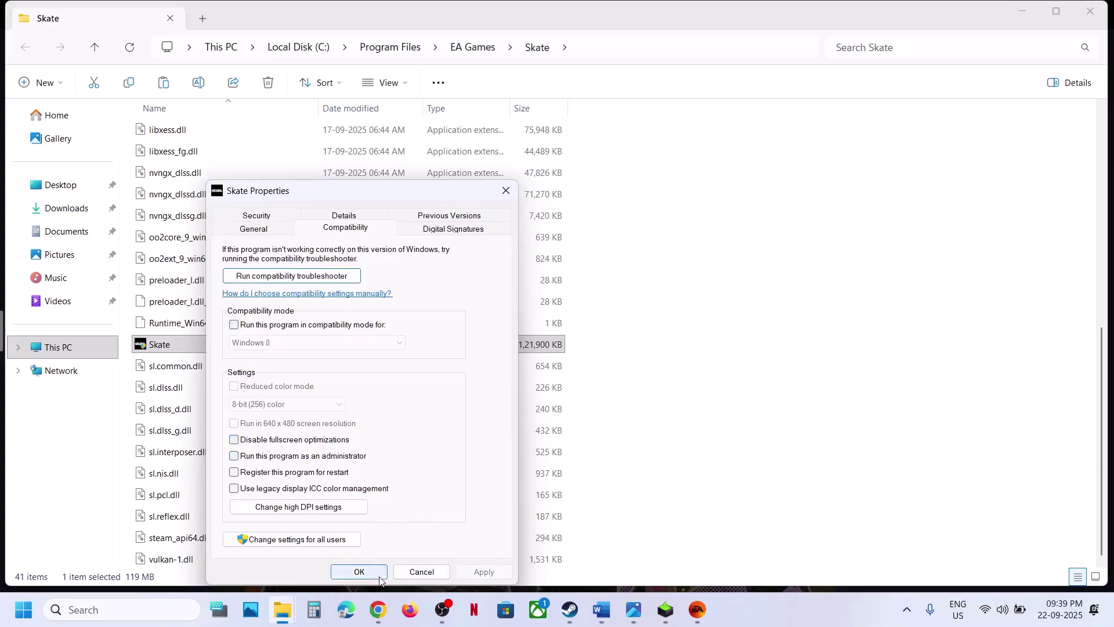
pyautogui.click(359, 572)
pyautogui.scroll(5, 316, 308)
pyautogui.click(203, 296)
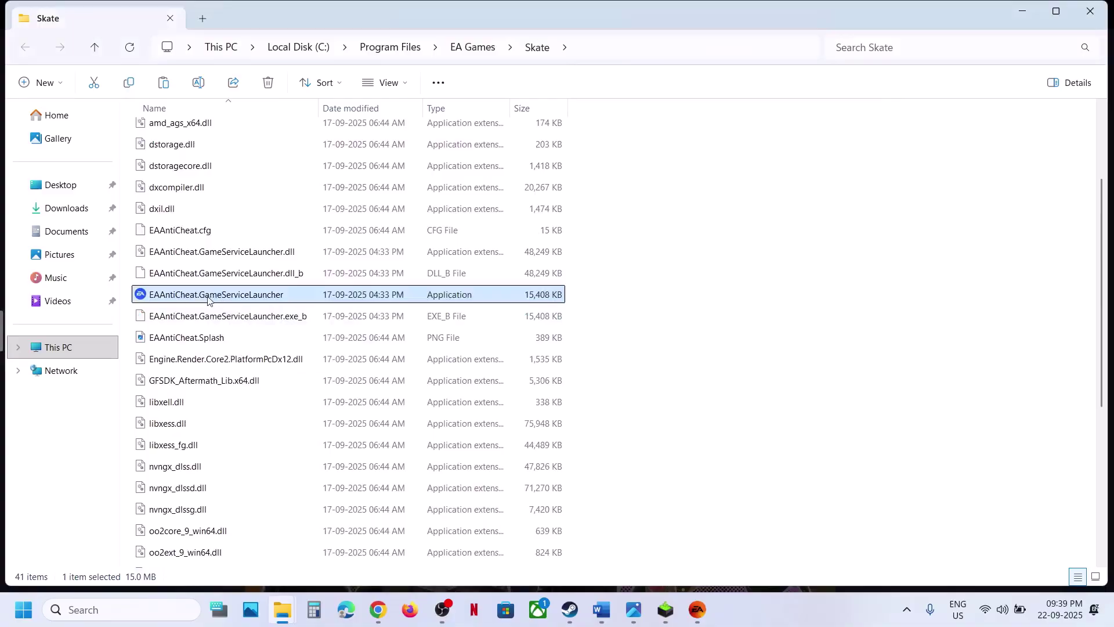
# Run EAAntiCheat.GameServiceLauncher as administrator, then close the Skate folder and EA app properties.
pyautogui.rightClick(211, 297)
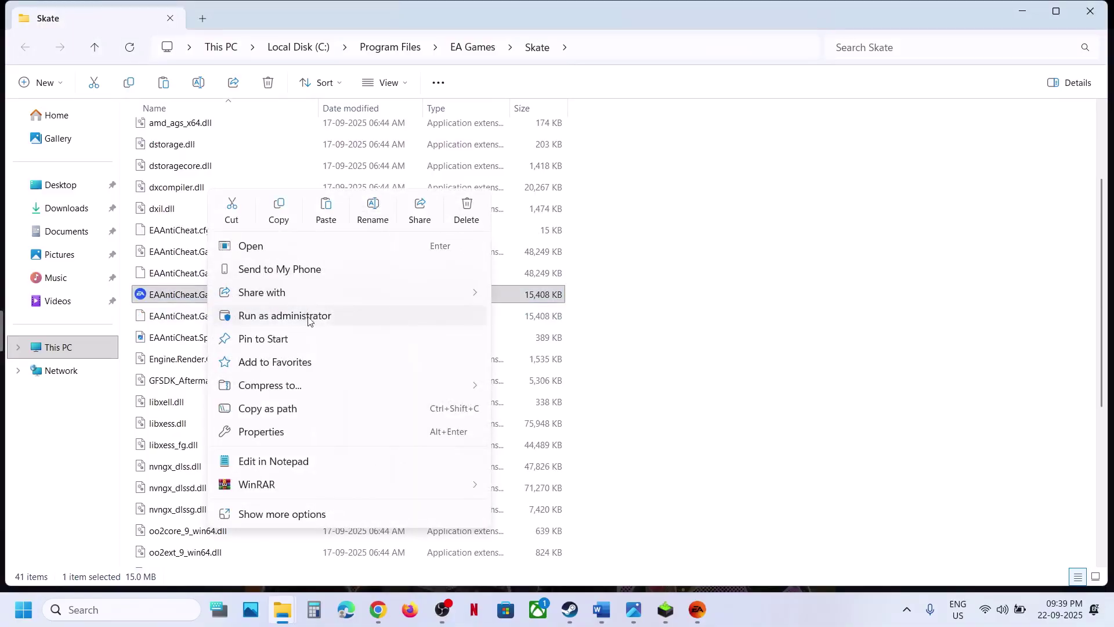
pyautogui.click(1085, 19)
pyautogui.click(1085, 19)
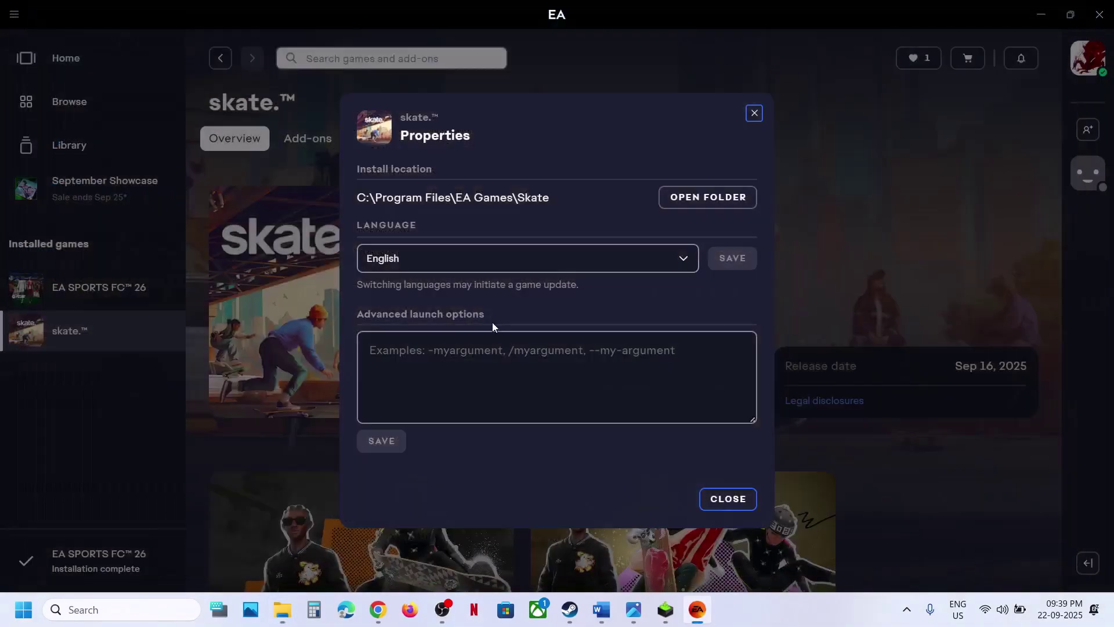
pyautogui.click(718, 498)
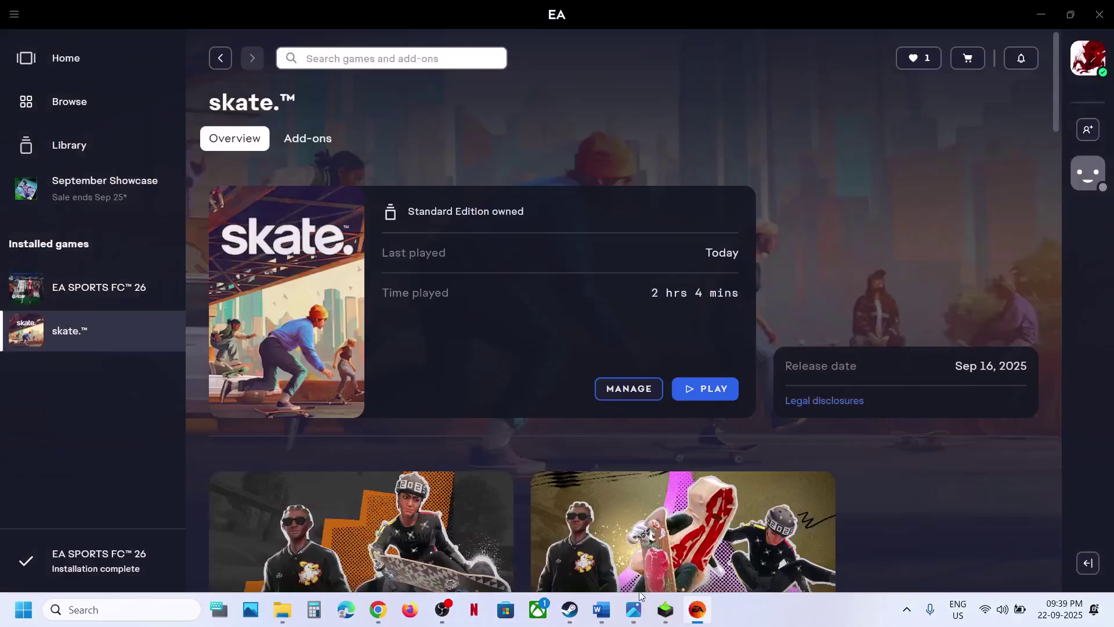
# Return to the Word guide and highlight Step 11 on updating or repairing the EA app.
pyautogui.click(602, 610)
pyautogui.scroll(-3, 401, 330)
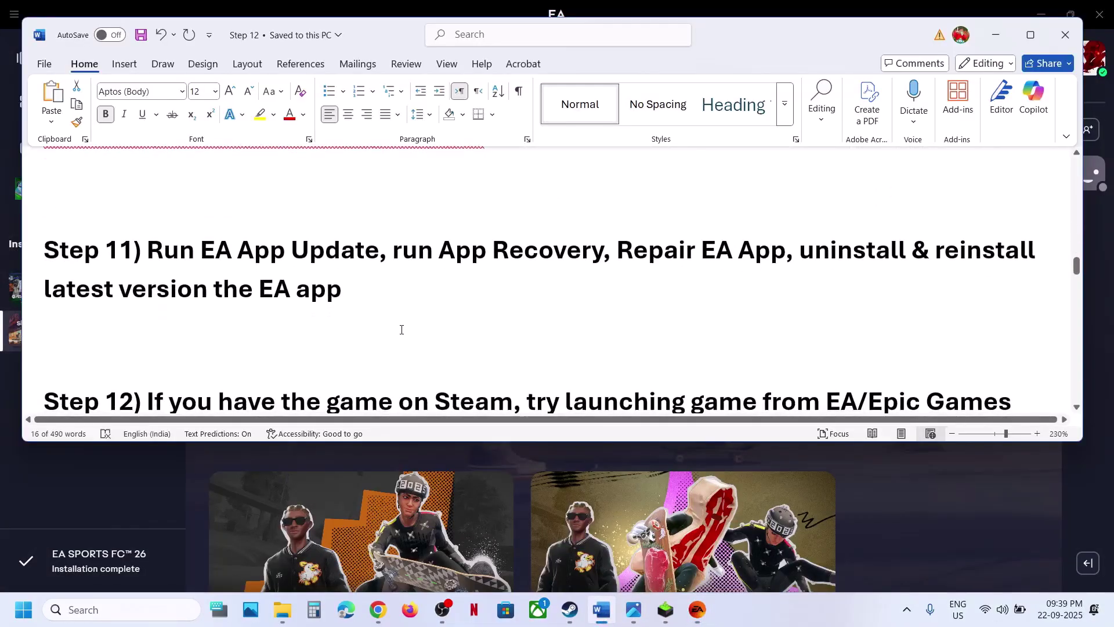
pyautogui.scroll(1, 283, 284)
pyautogui.moveTo(200, 299); pyautogui.dragTo(361, 351)
# Search Start for 'ea', open the EA shortcut's file location, and select EA app Updater.
pyautogui.click(364, 352)
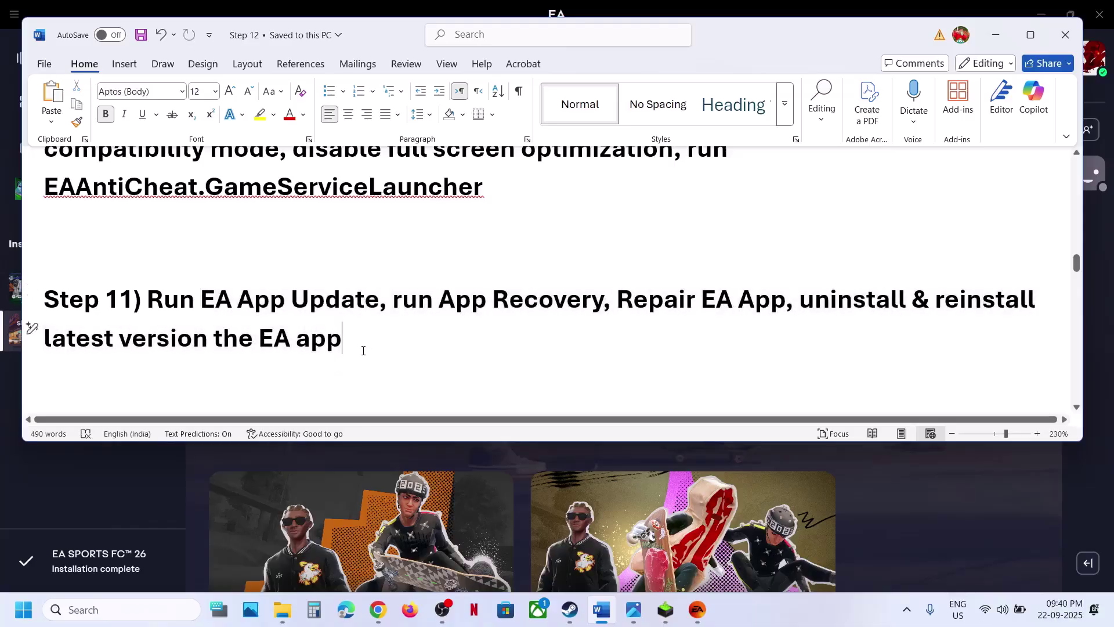
pyautogui.click(152, 613)
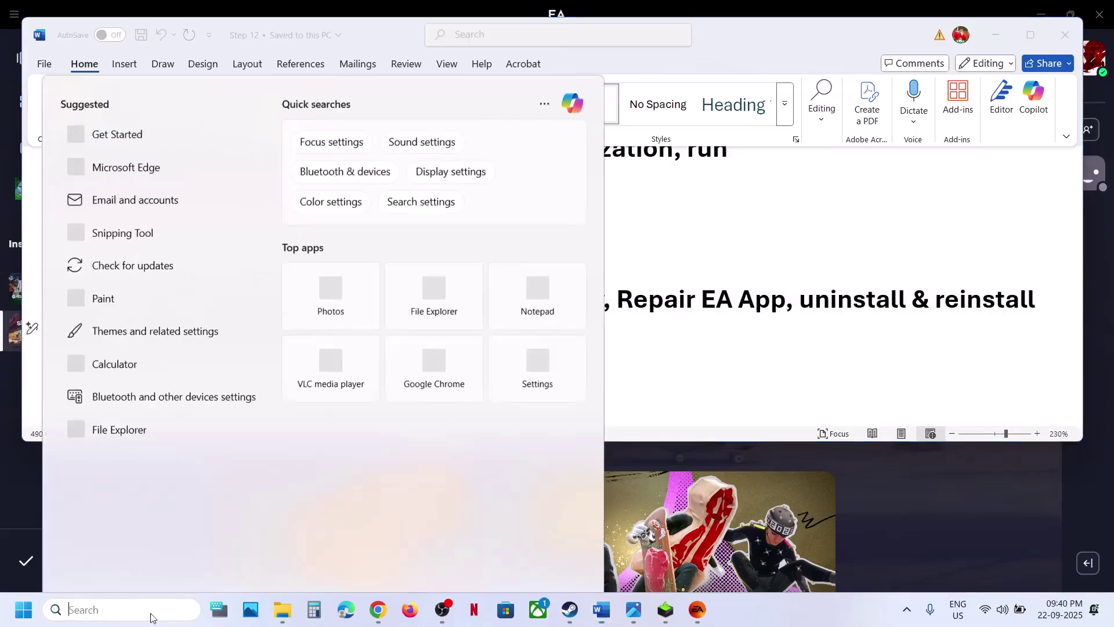
pyautogui.write('ea')
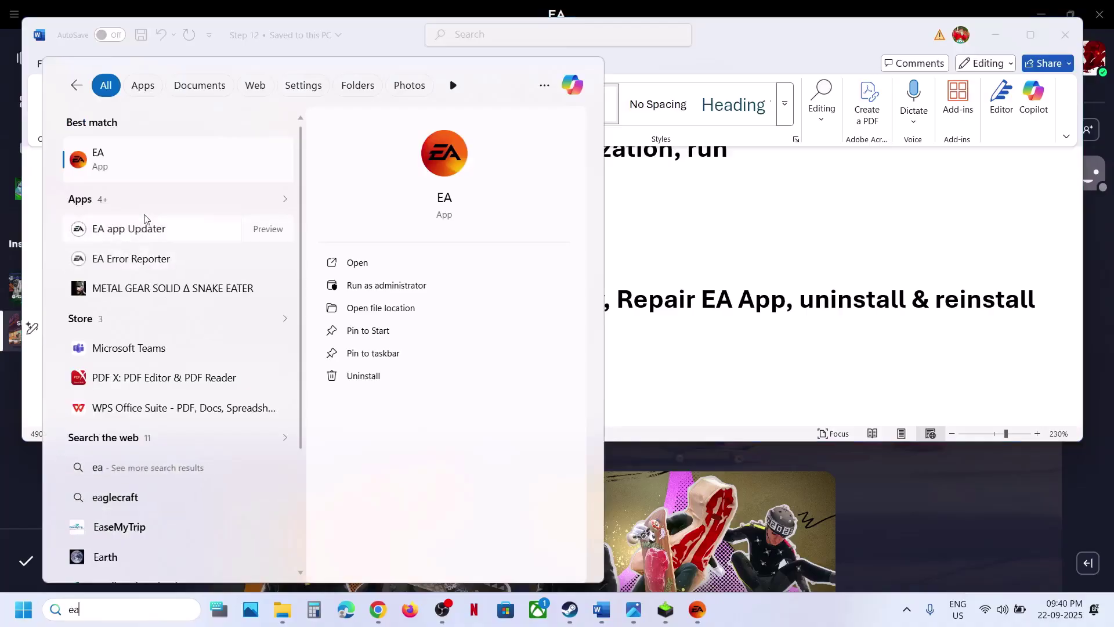
pyautogui.rightClick(130, 165)
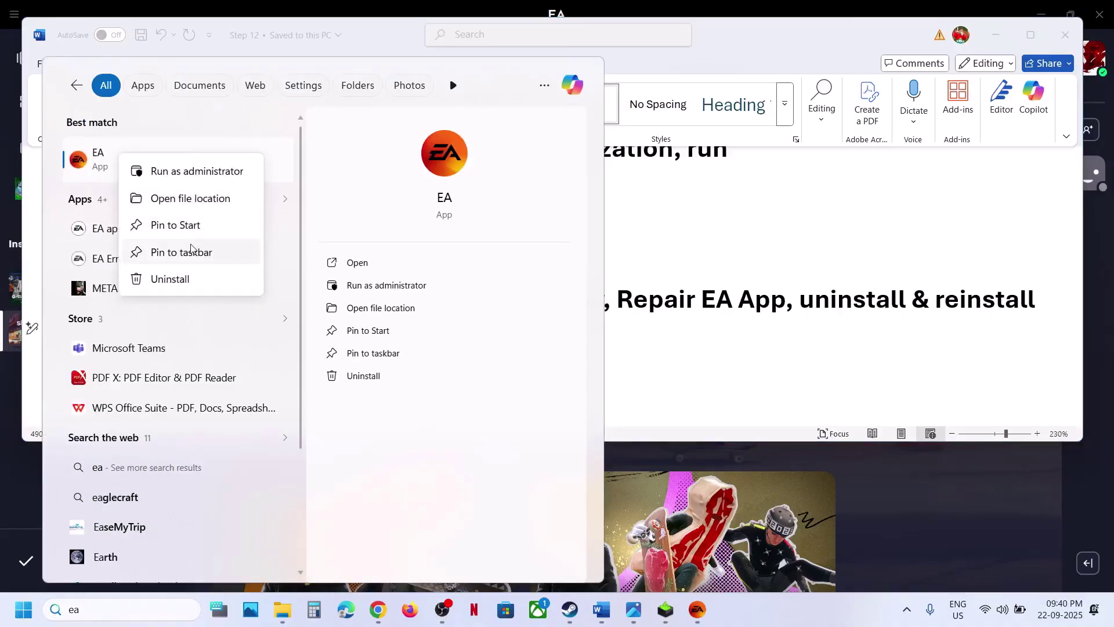
pyautogui.click(185, 199)
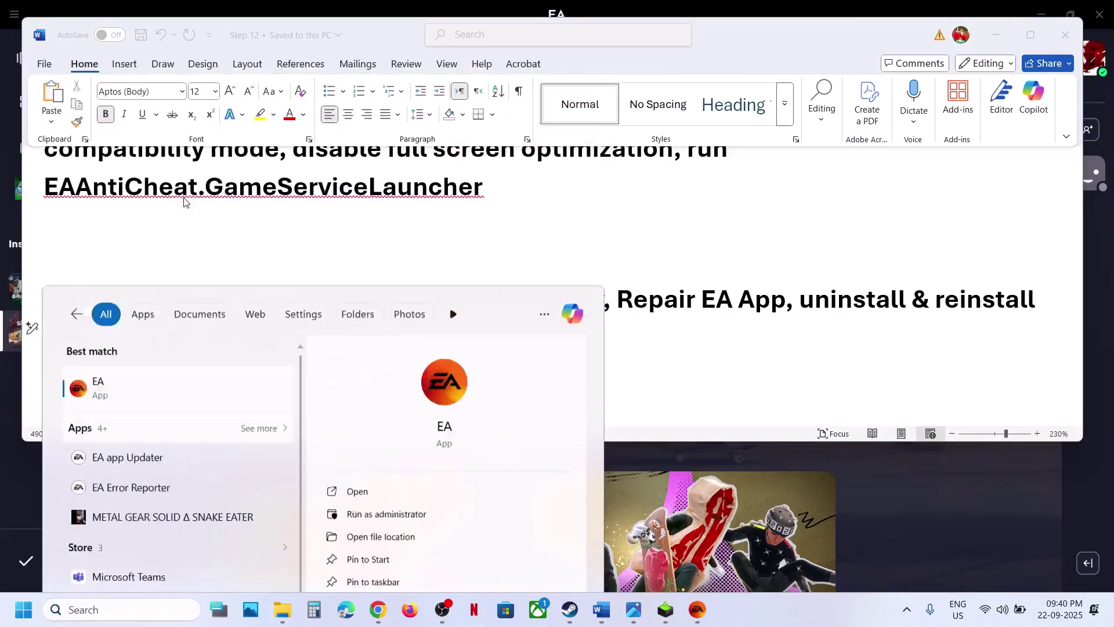
pyautogui.click(183, 158)
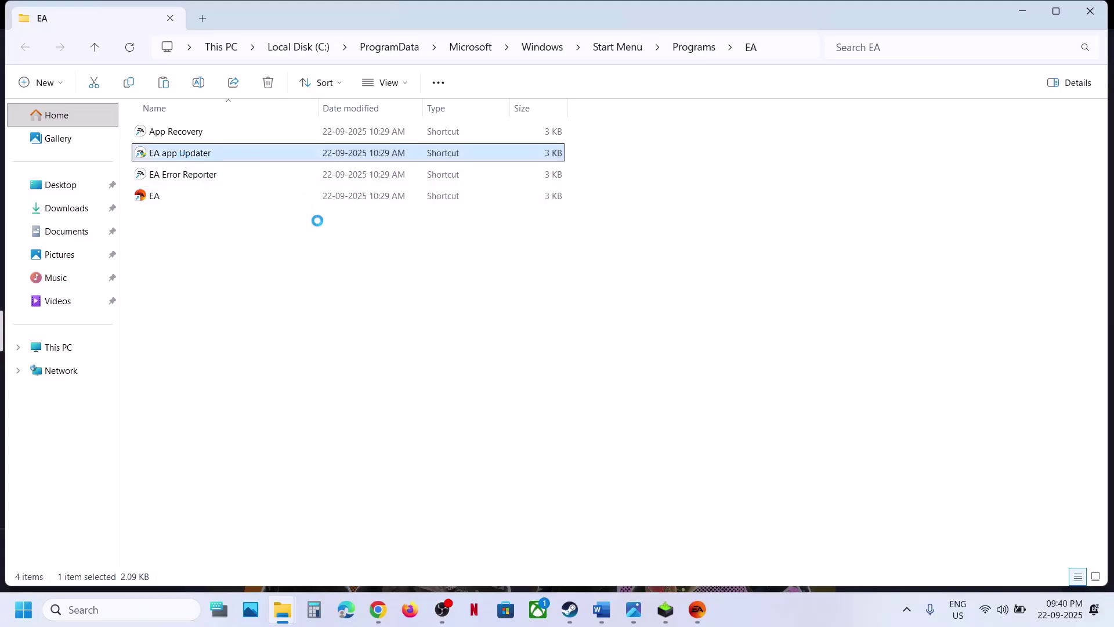
# Run EA app Updater as administrator, approve the UAC prompt, and let the console continue updating.
pyautogui.hotkey('shift', 'F10')
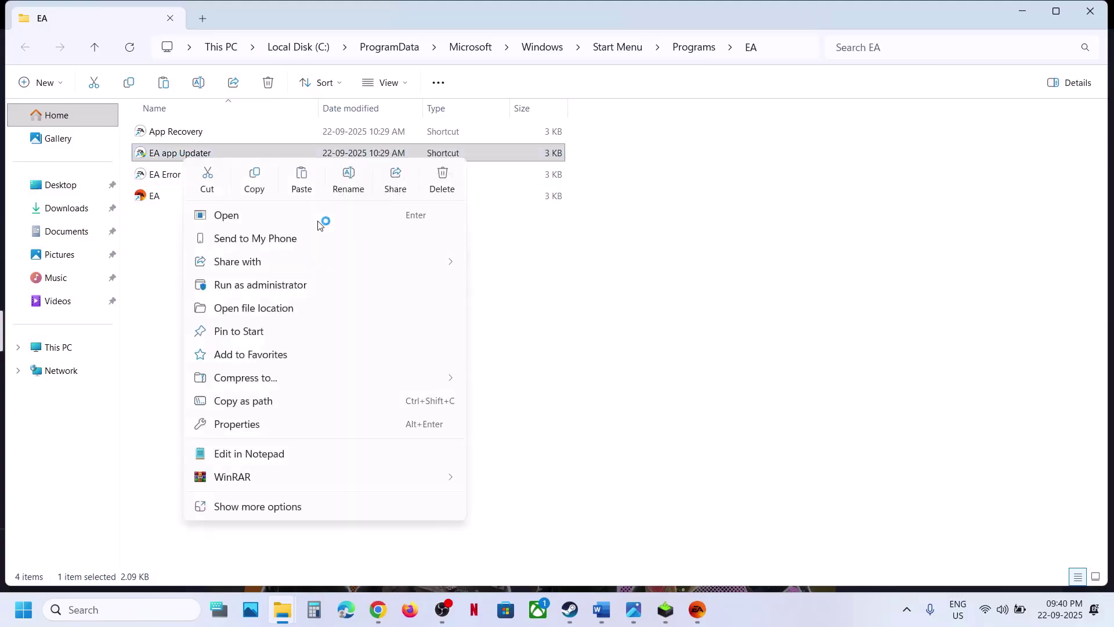
pyautogui.click(279, 284)
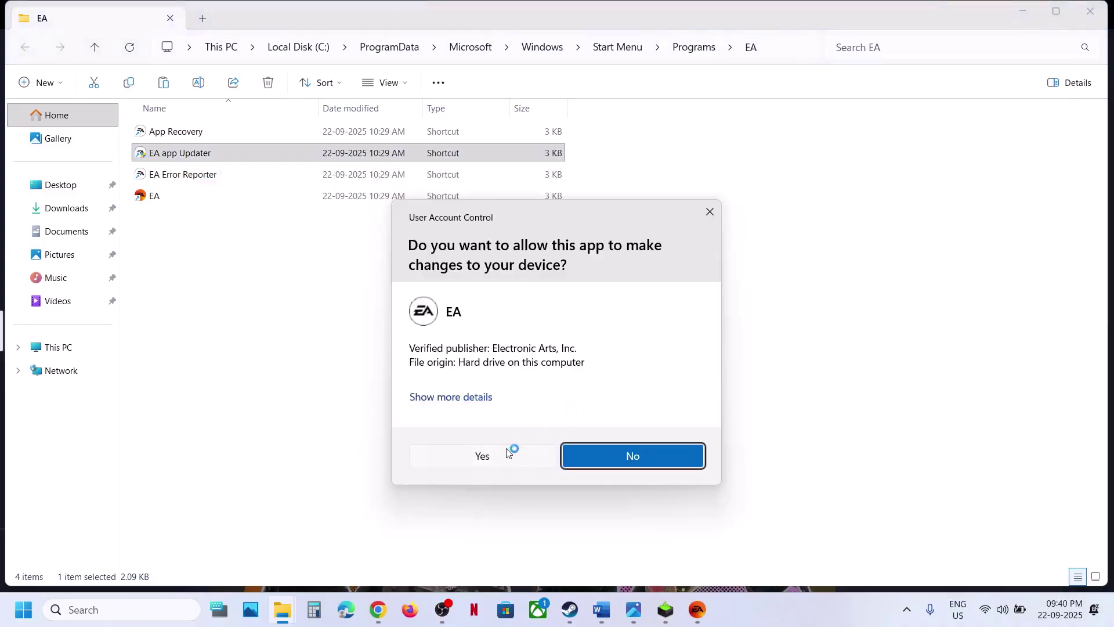
pyautogui.click(512, 450)
pyautogui.click(443, 264)
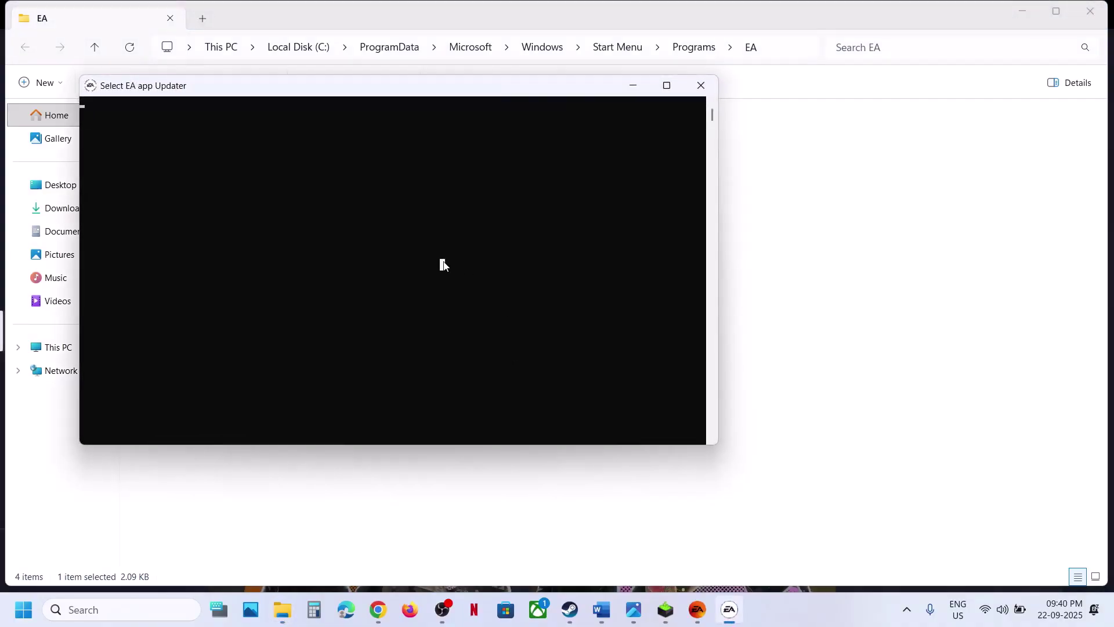
pyautogui.press('Escape')
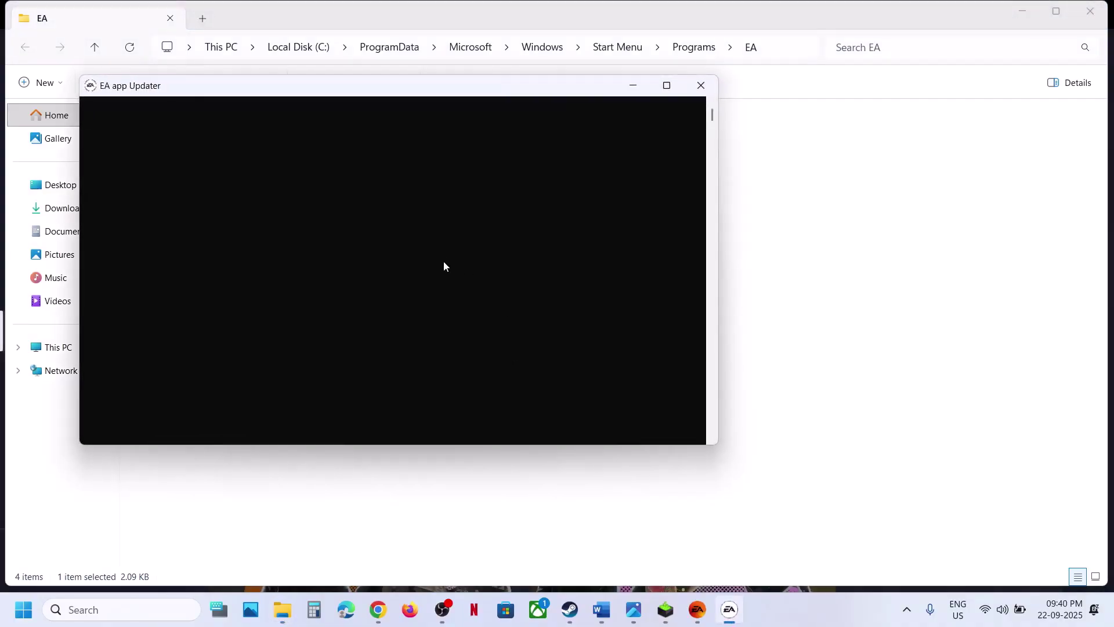